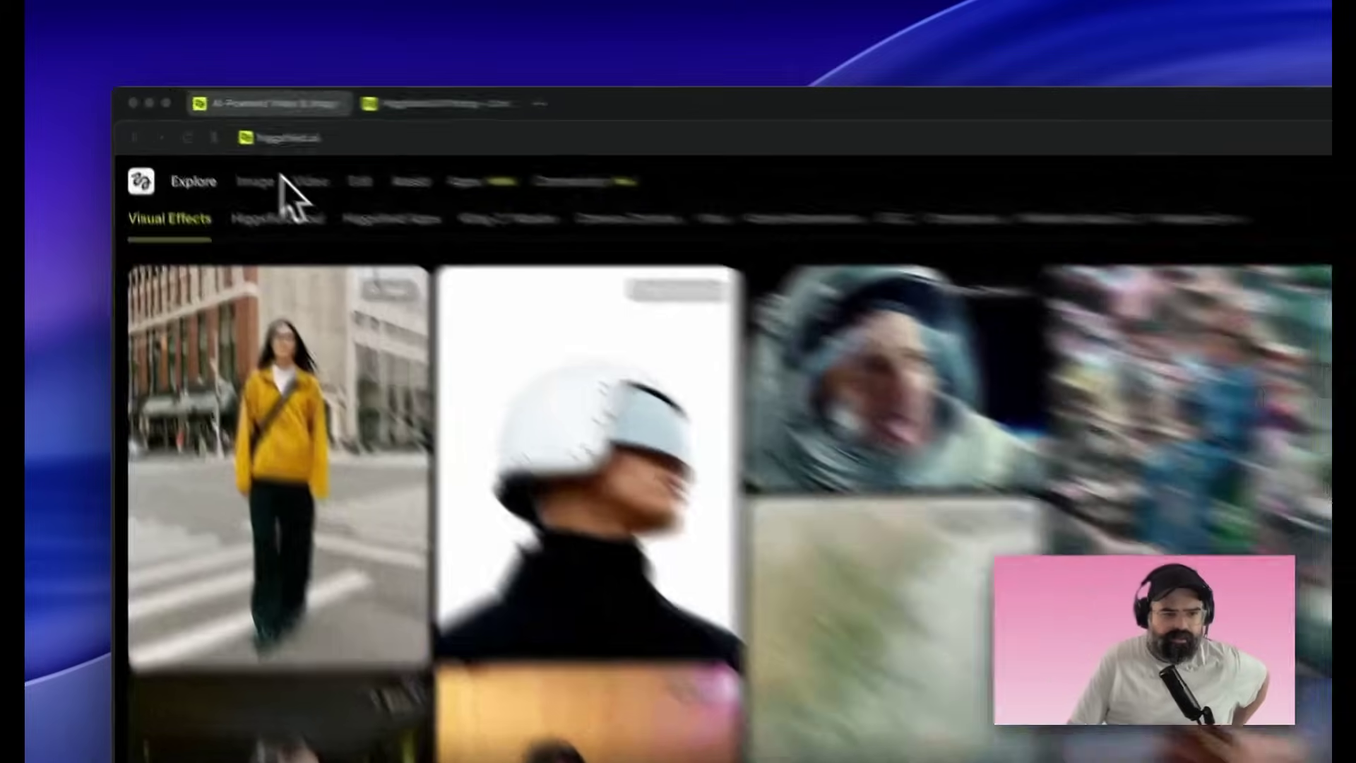
# - Preview the Image, Video and Edit menus, ending on the Banana Placement and Flux Kontext edit tools
pyautogui.click(227, 156)
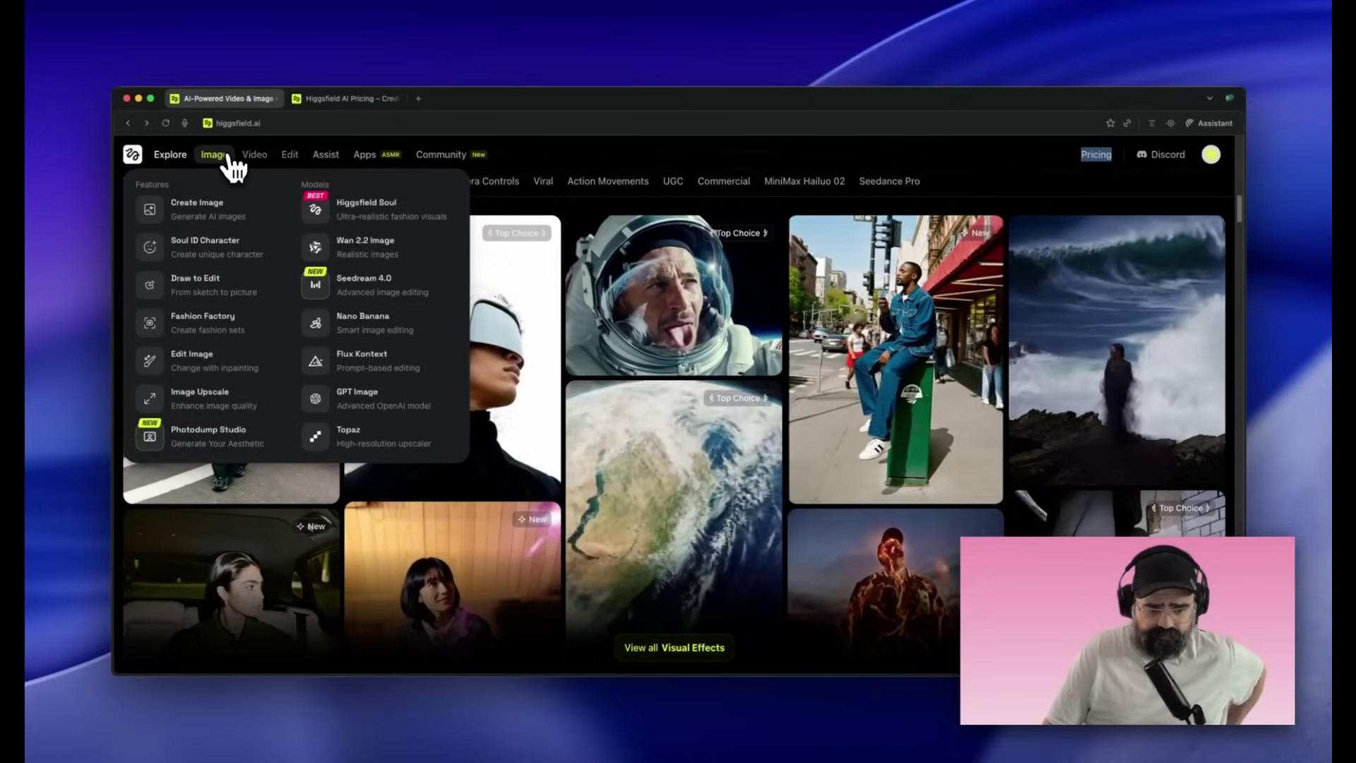
pyautogui.moveTo(250, 167)
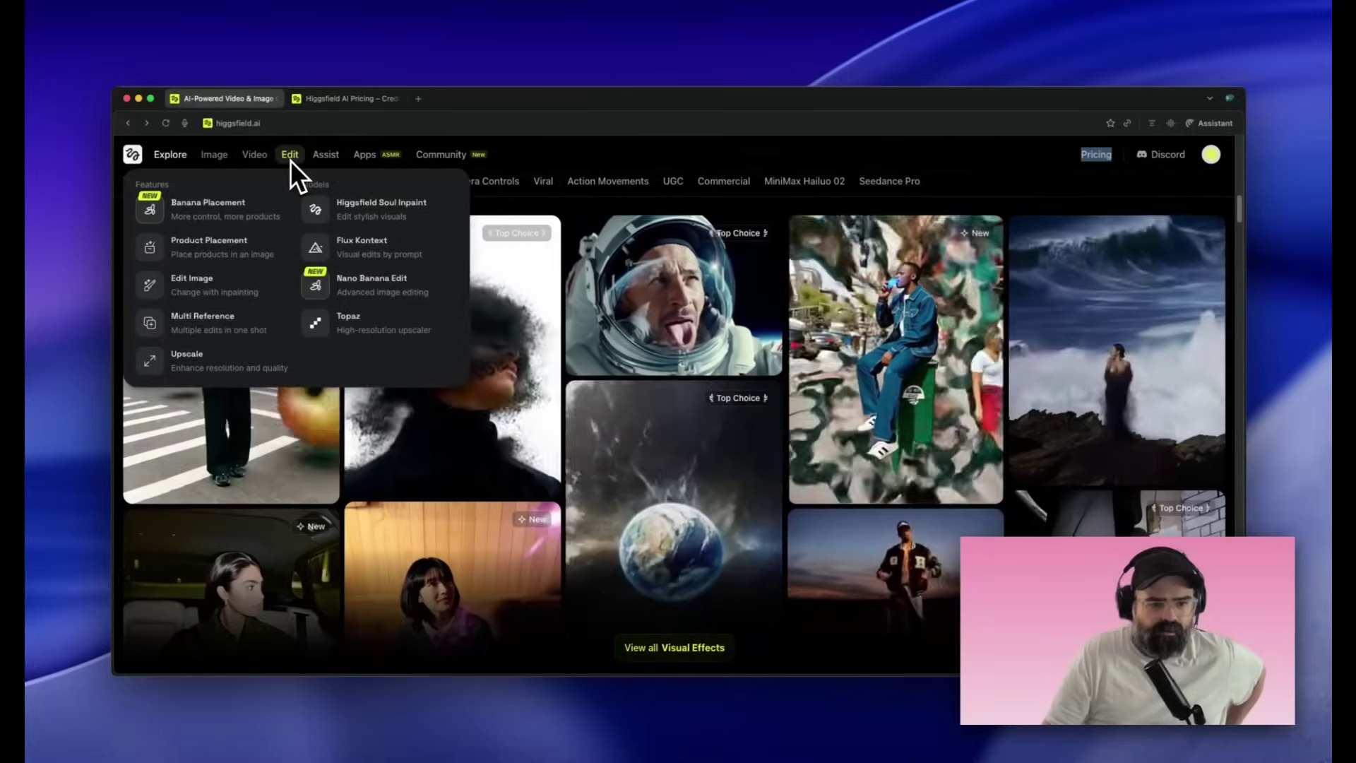
# - Open the Assist Pricing tab and scroll through the annual plan cards
pyautogui.click(325, 154)
pyautogui.click(343, 98)
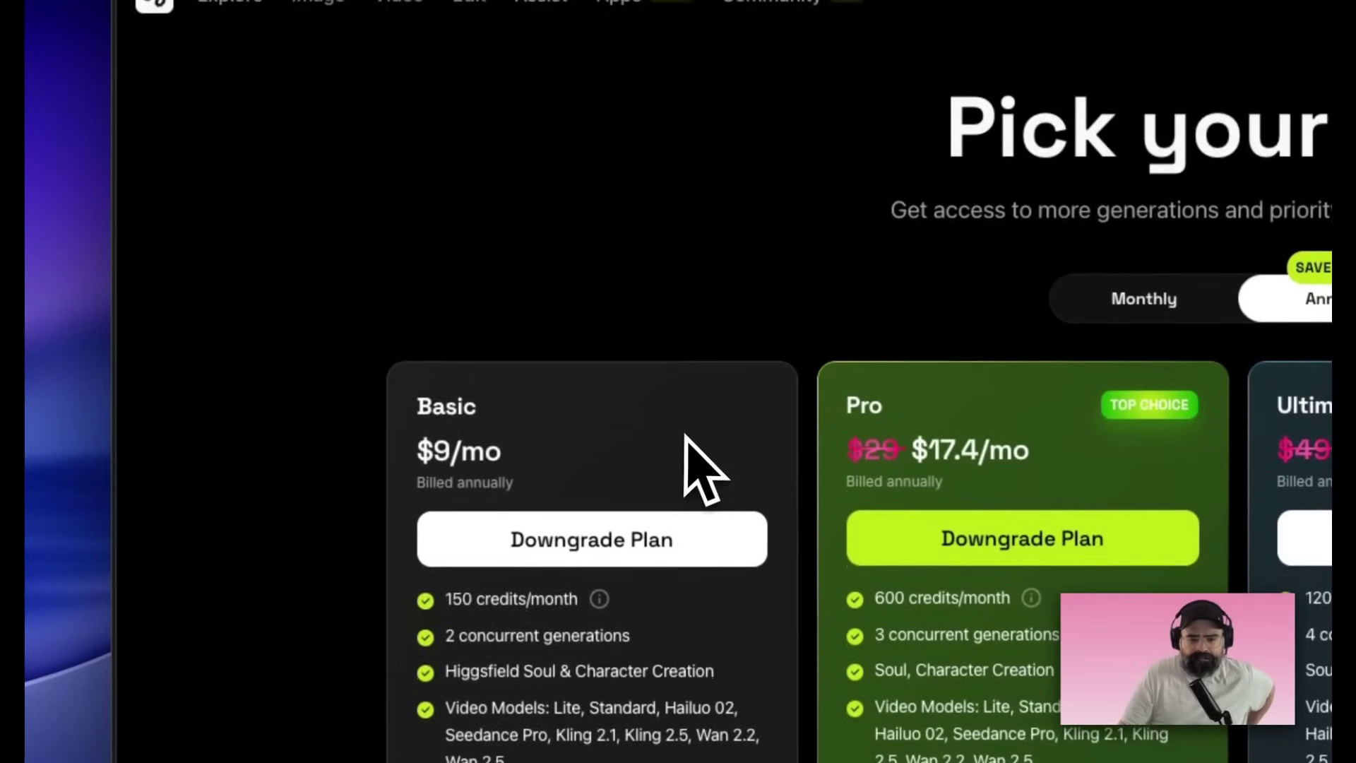
pyautogui.scroll(-2, 699, 469)
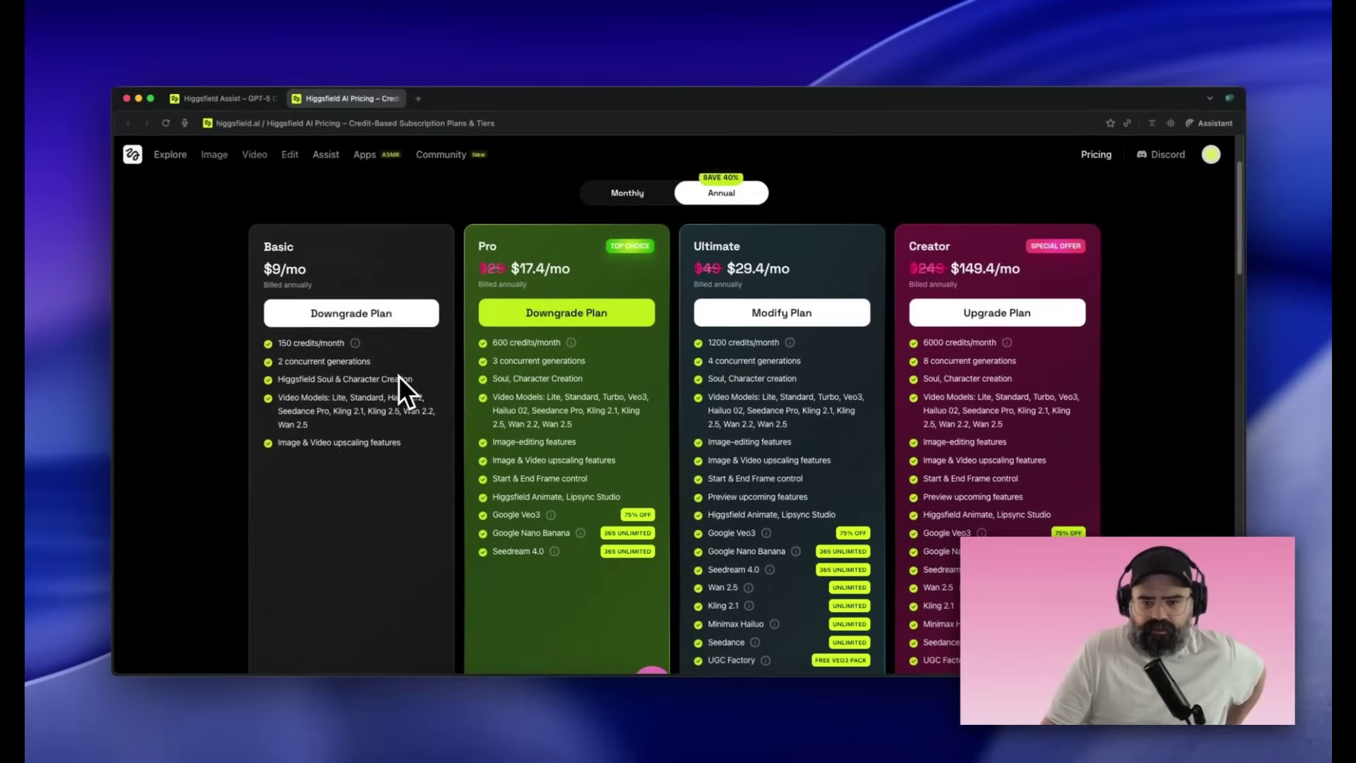
pyautogui.scroll(-1, 399, 377)
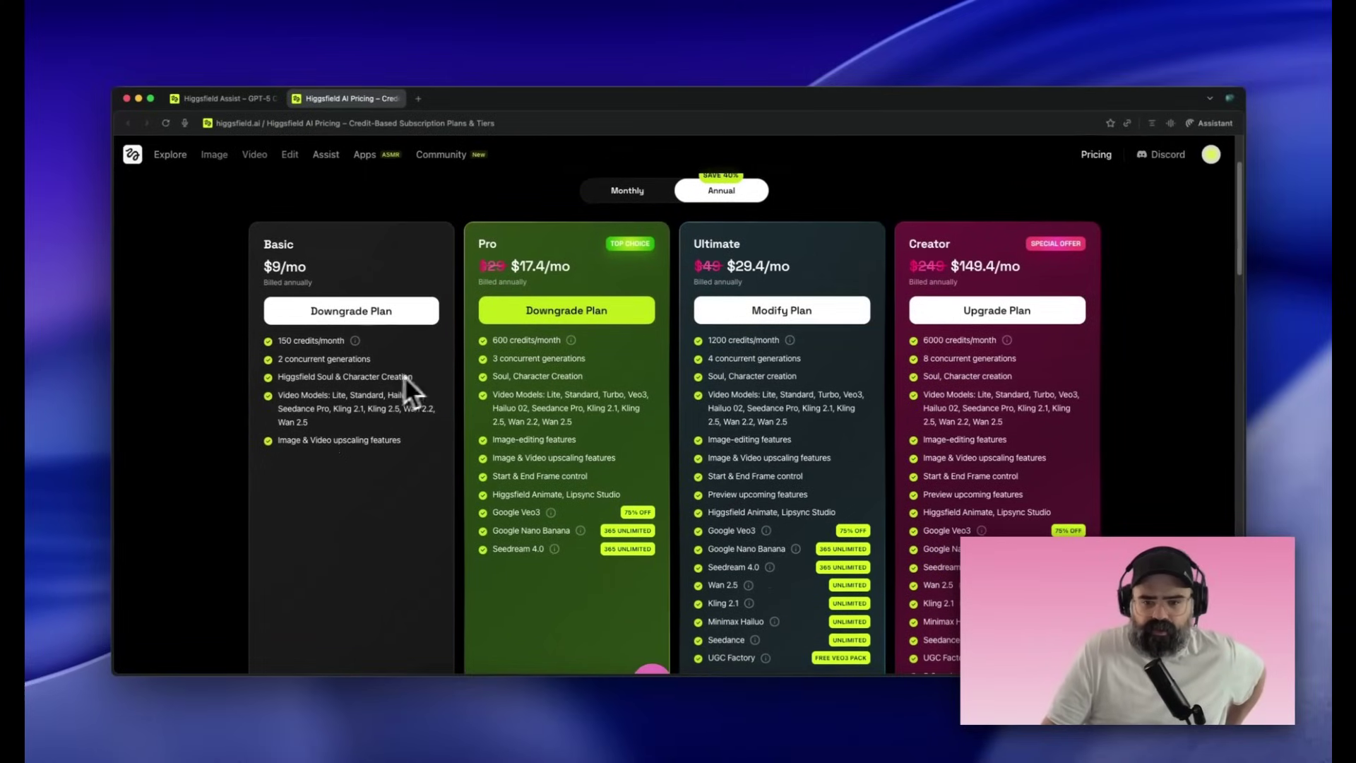
pyautogui.scroll(-2, 722, 409)
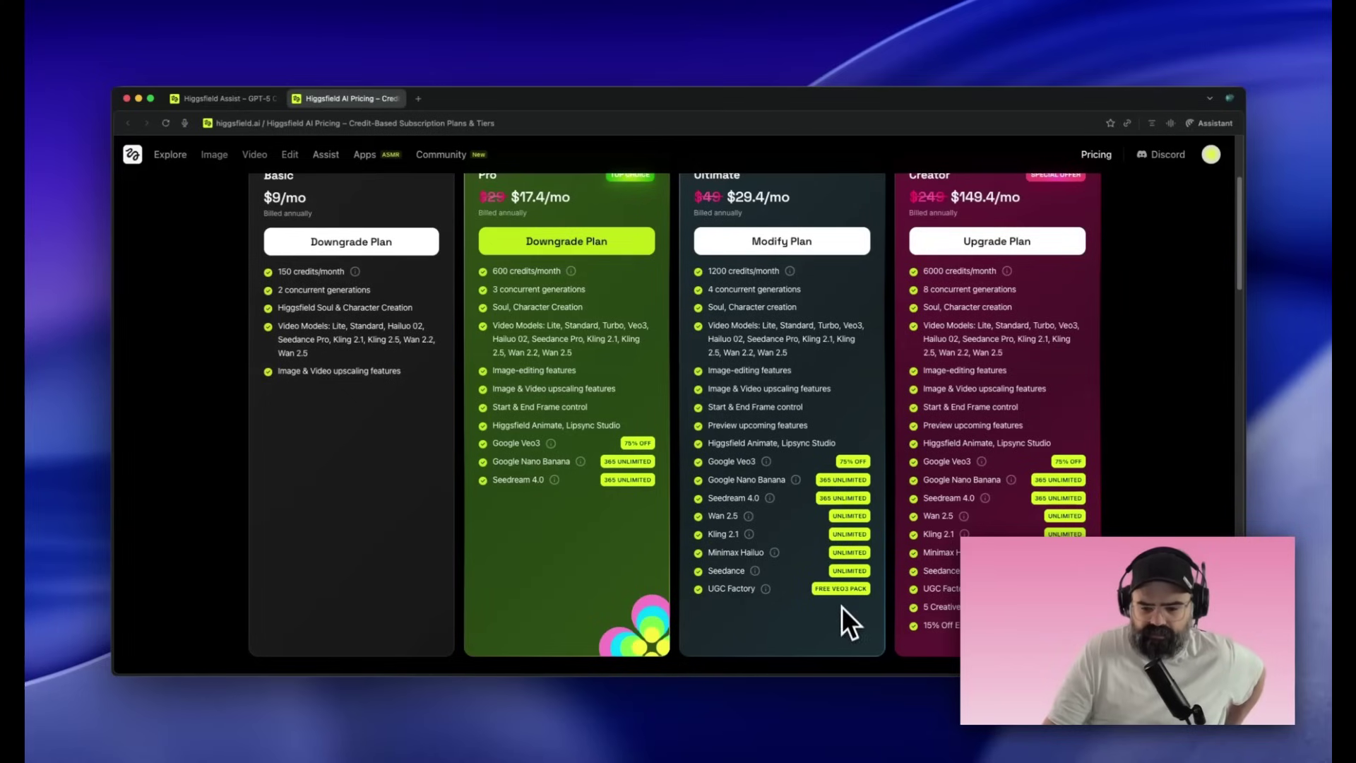
# - Read the Basic, Pro, Ultimate and Creator feature details, including Ultimate's video model list
pyautogui.moveTo(782, 591)
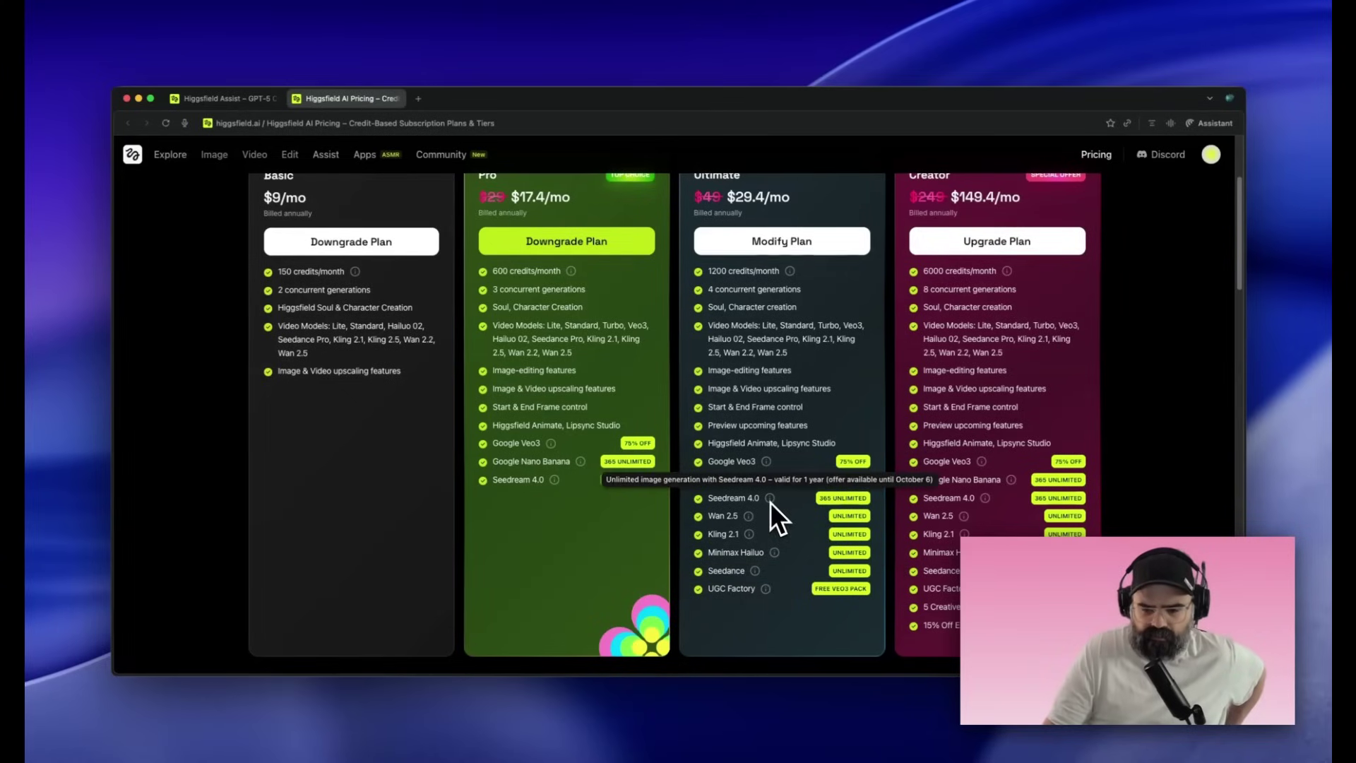
pyautogui.moveTo(770, 466)
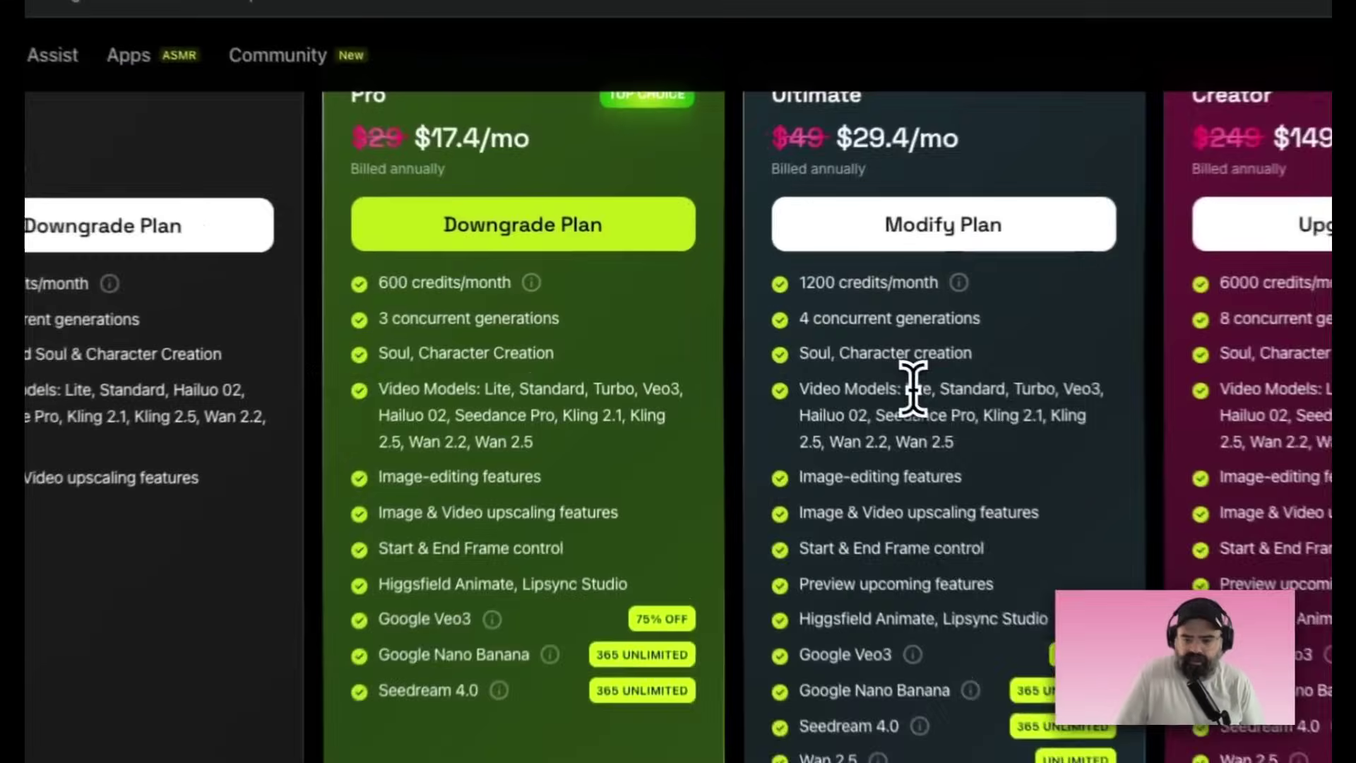
pyautogui.moveTo(914, 389); pyautogui.dragTo(947, 442)
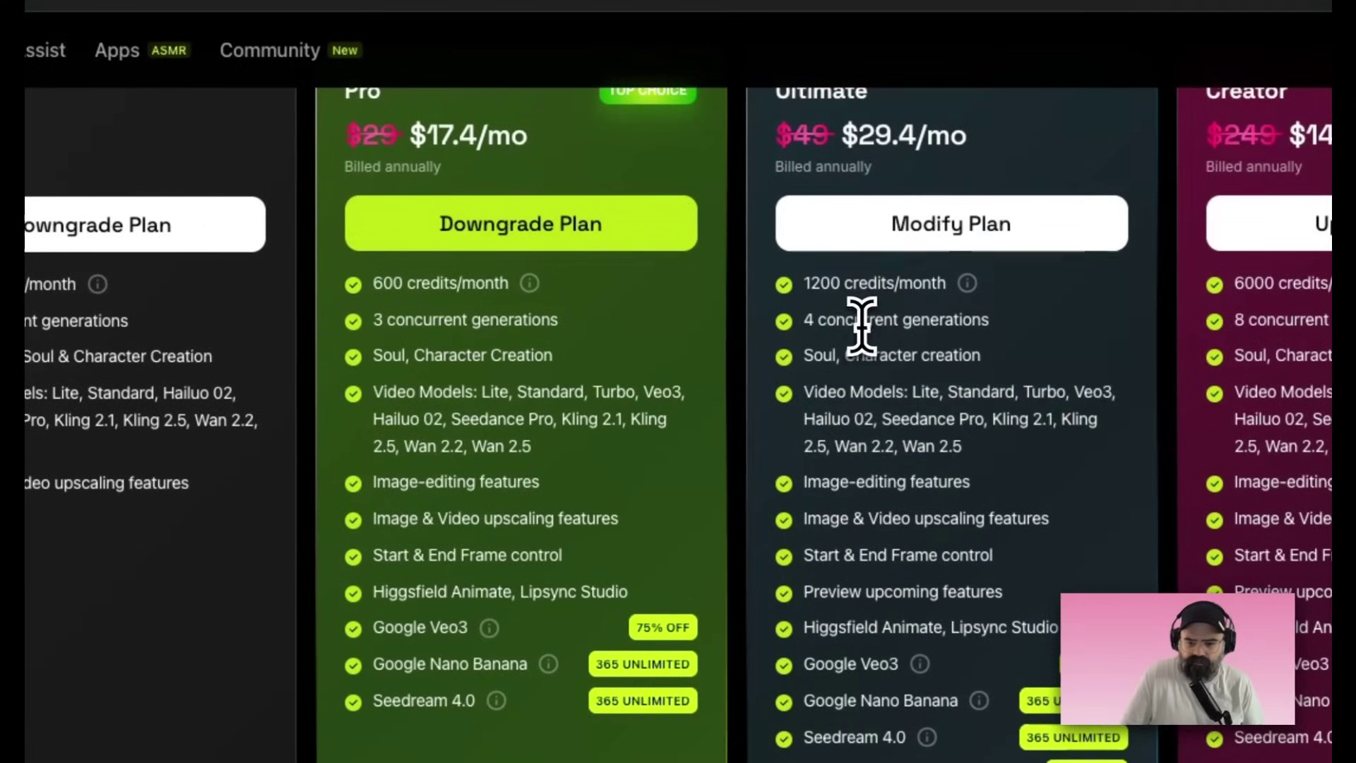
pyautogui.doubleClick(859, 319)
pyautogui.click(908, 424)
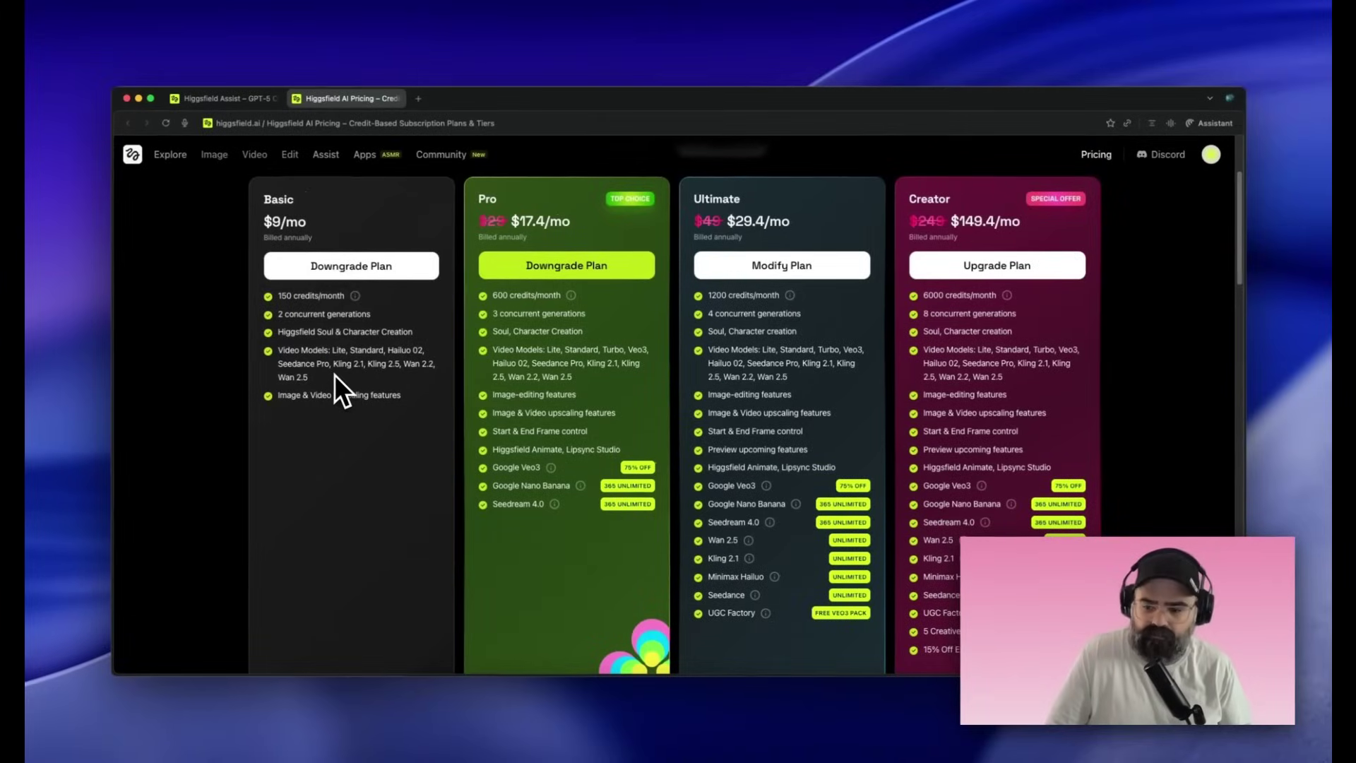
pyautogui.scroll(3, 333, 374)
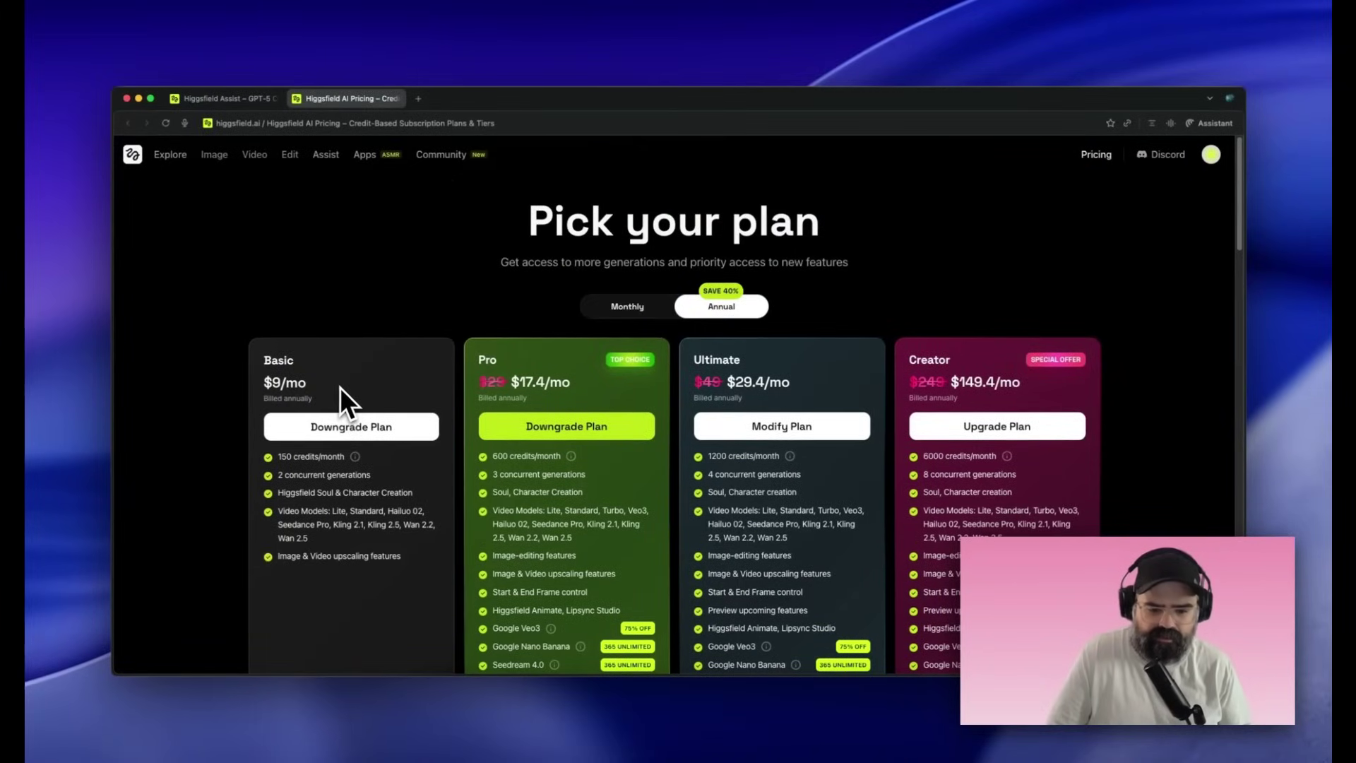
pyautogui.scroll(-2, 476, 523)
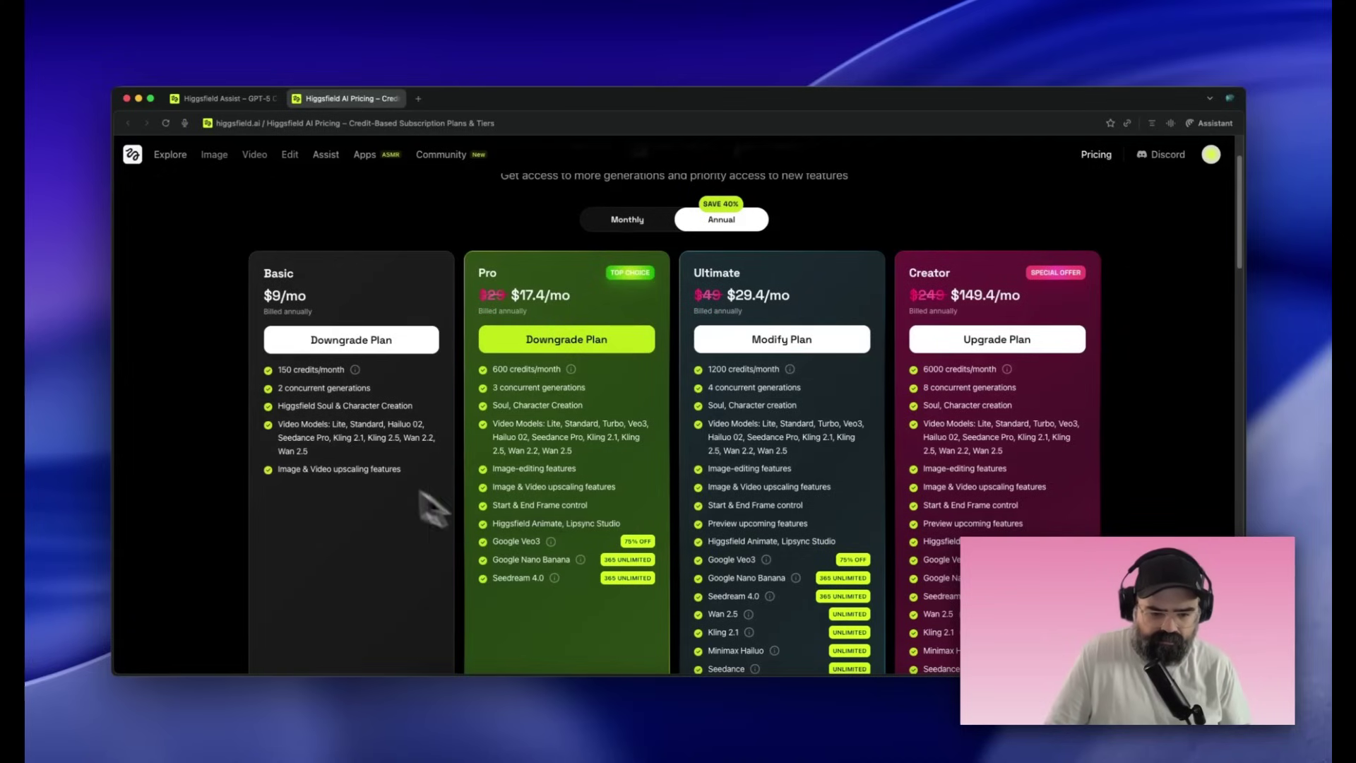
pyautogui.moveTo(551, 581)
pyautogui.scroll(2, 537, 544)
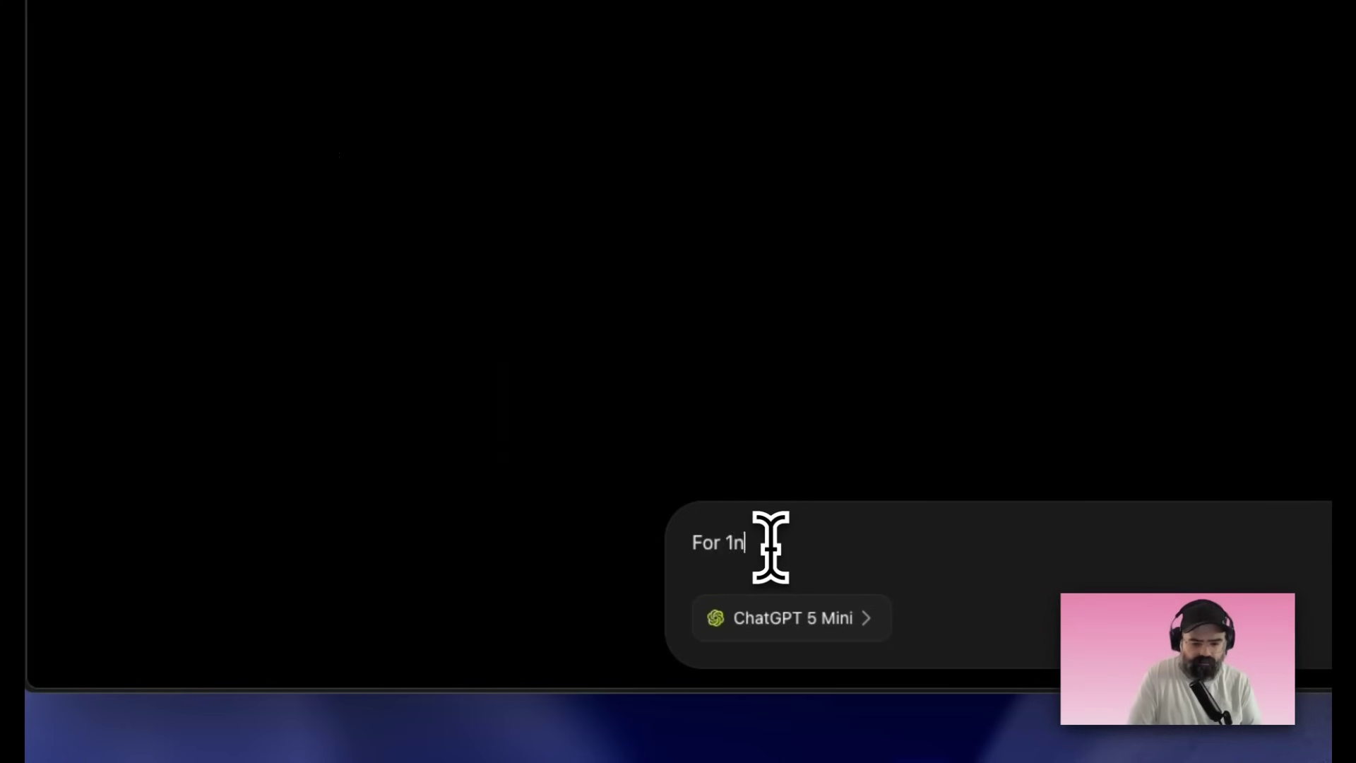
# - Send Assist the Wan 2.5 Stack Snacks influencer-video request and select its text for reuse
pyautogui.press('BackSpace')
pyautogui.press('BackSpace')
pyautogui.write('wan')
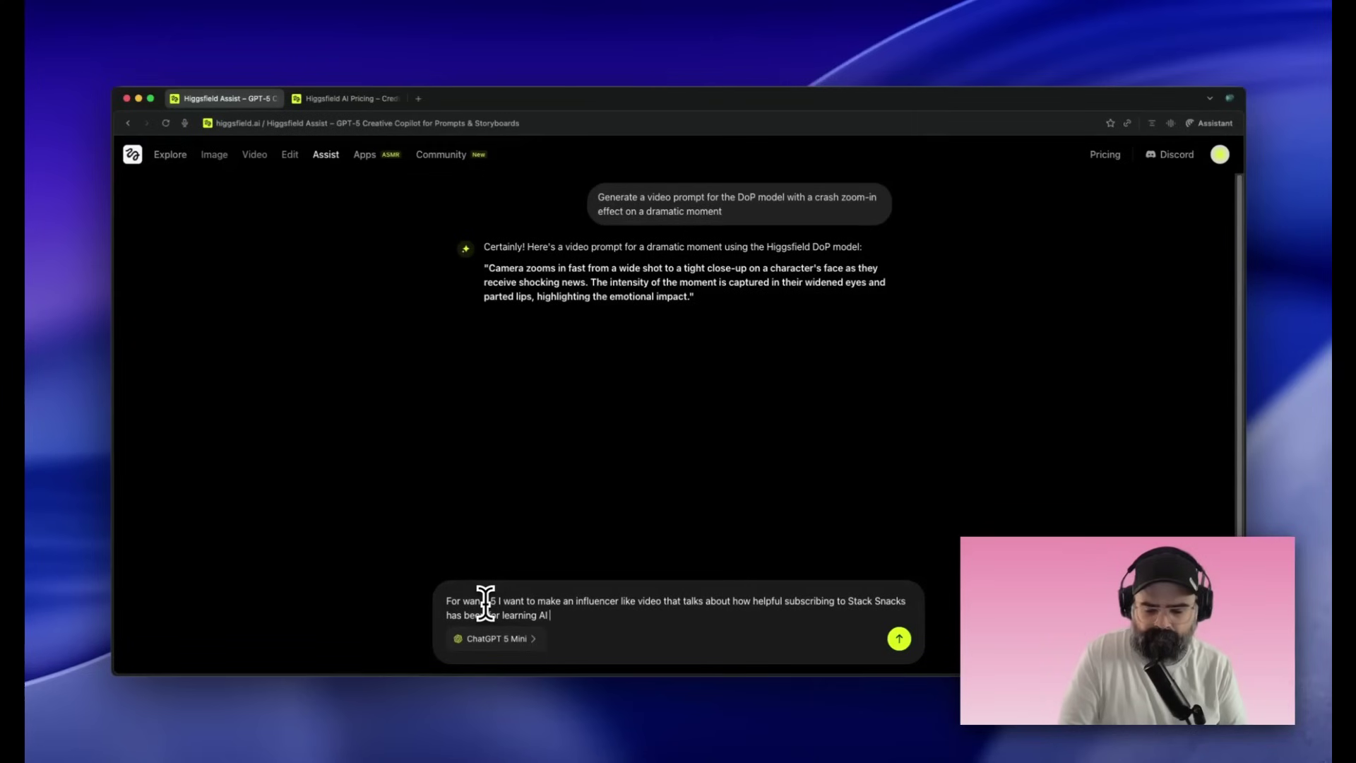
pyautogui.press('Return')
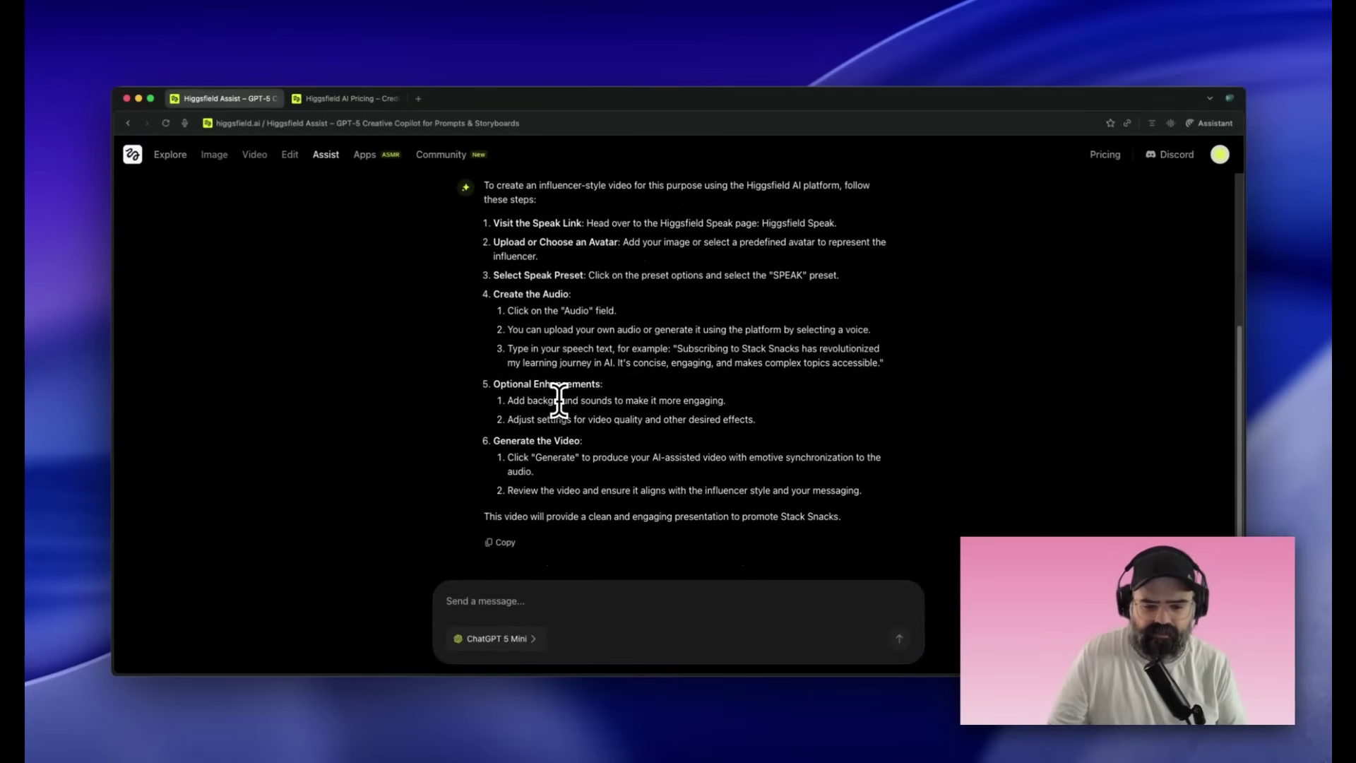
pyautogui.scroll(5, 558, 395)
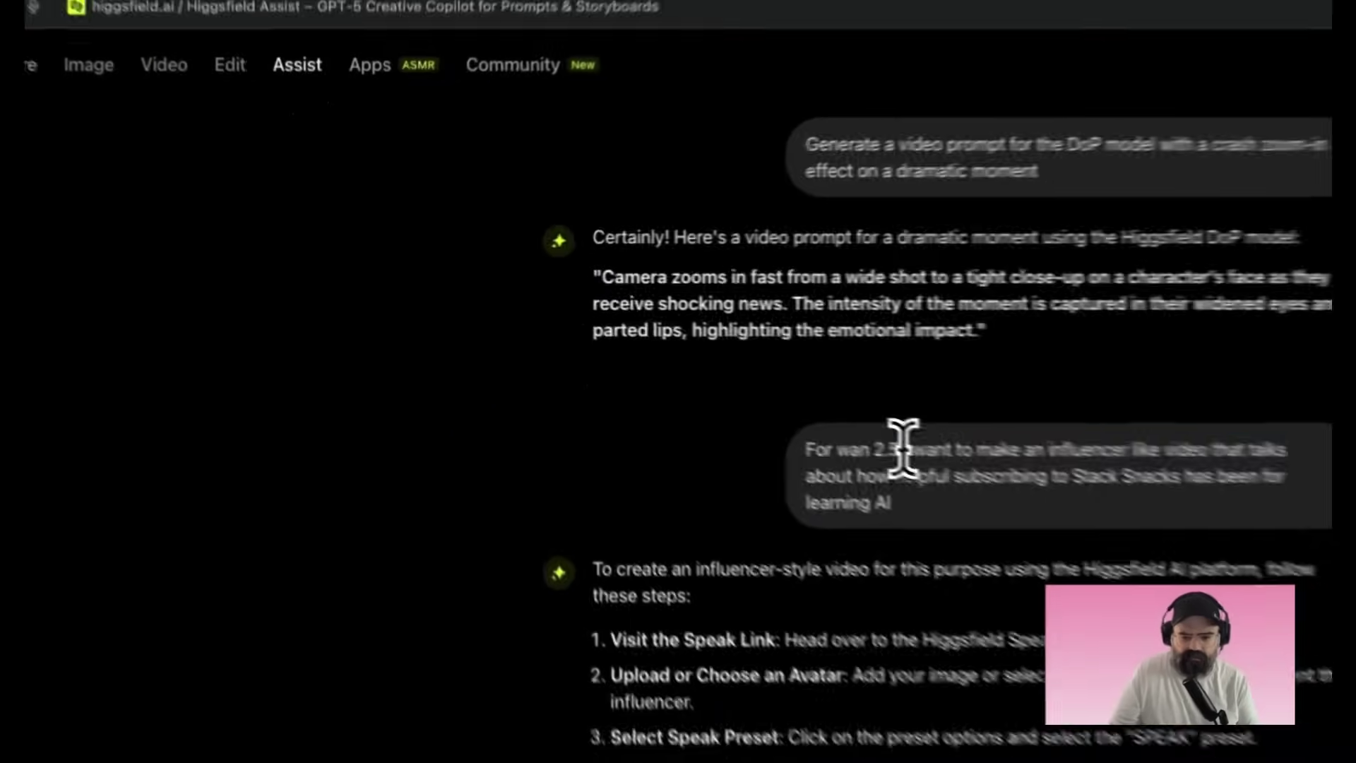
pyautogui.moveTo(650, 360); pyautogui.dragTo(647, 396)
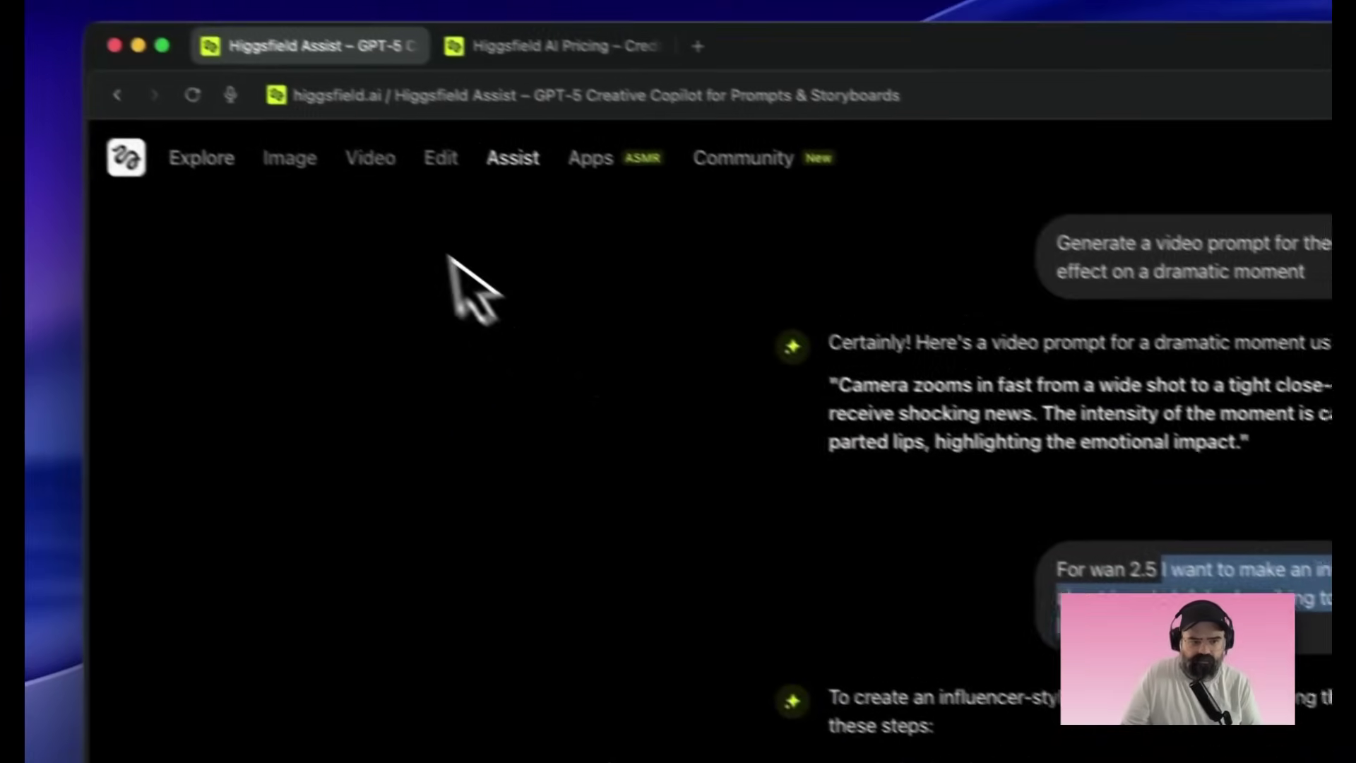
# - Open the Wan 2.5 generator and set 1080p resolution, 10s duration and 9:16 aspect ratio
pyautogui.moveTo(370, 161)
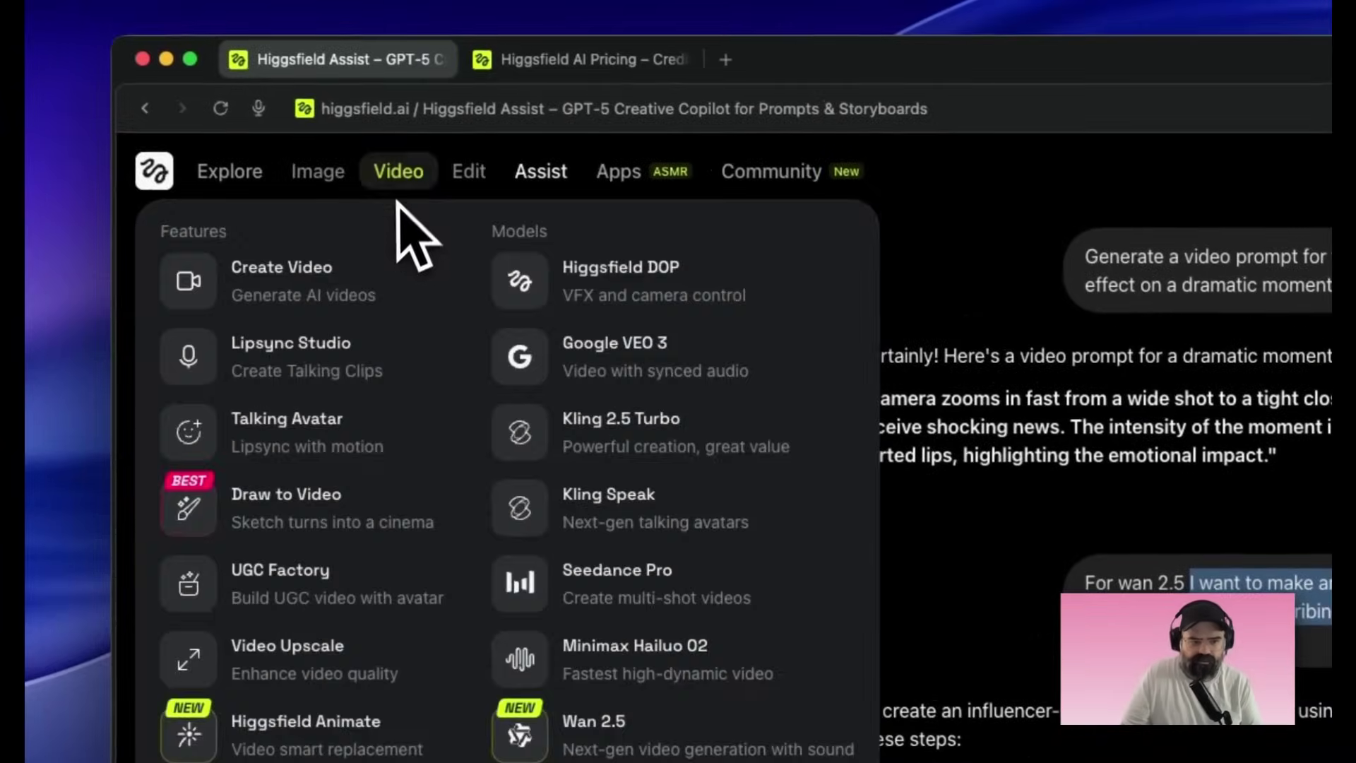
pyautogui.click(621, 664)
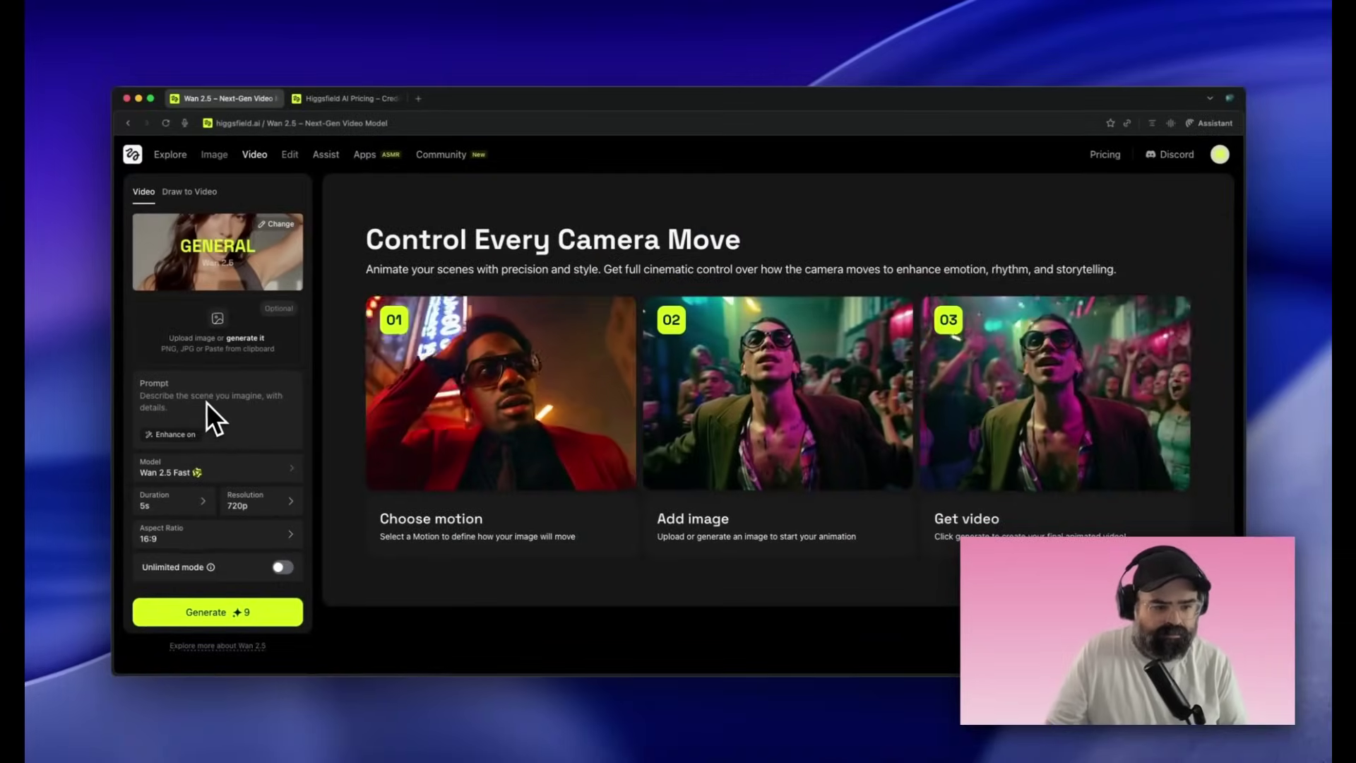
pyautogui.click(334, 548)
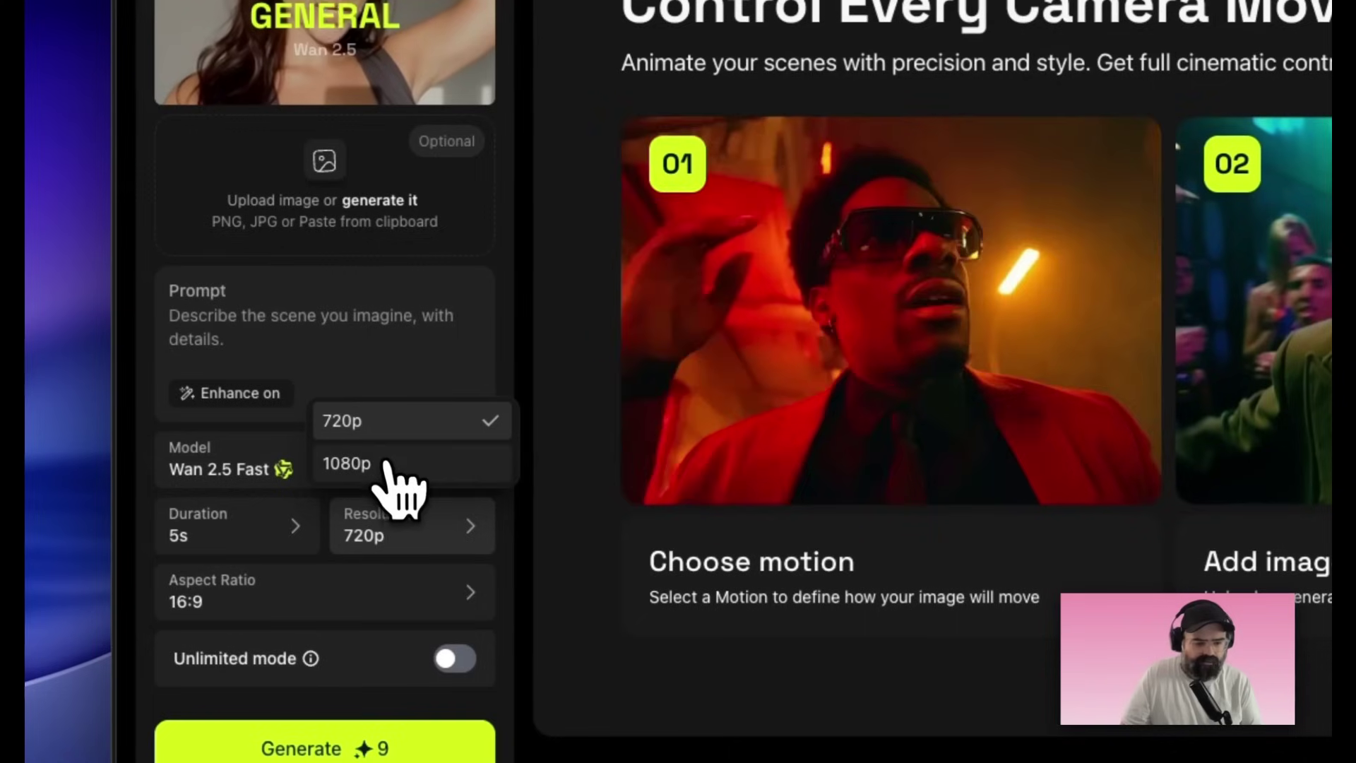
pyautogui.click(392, 480)
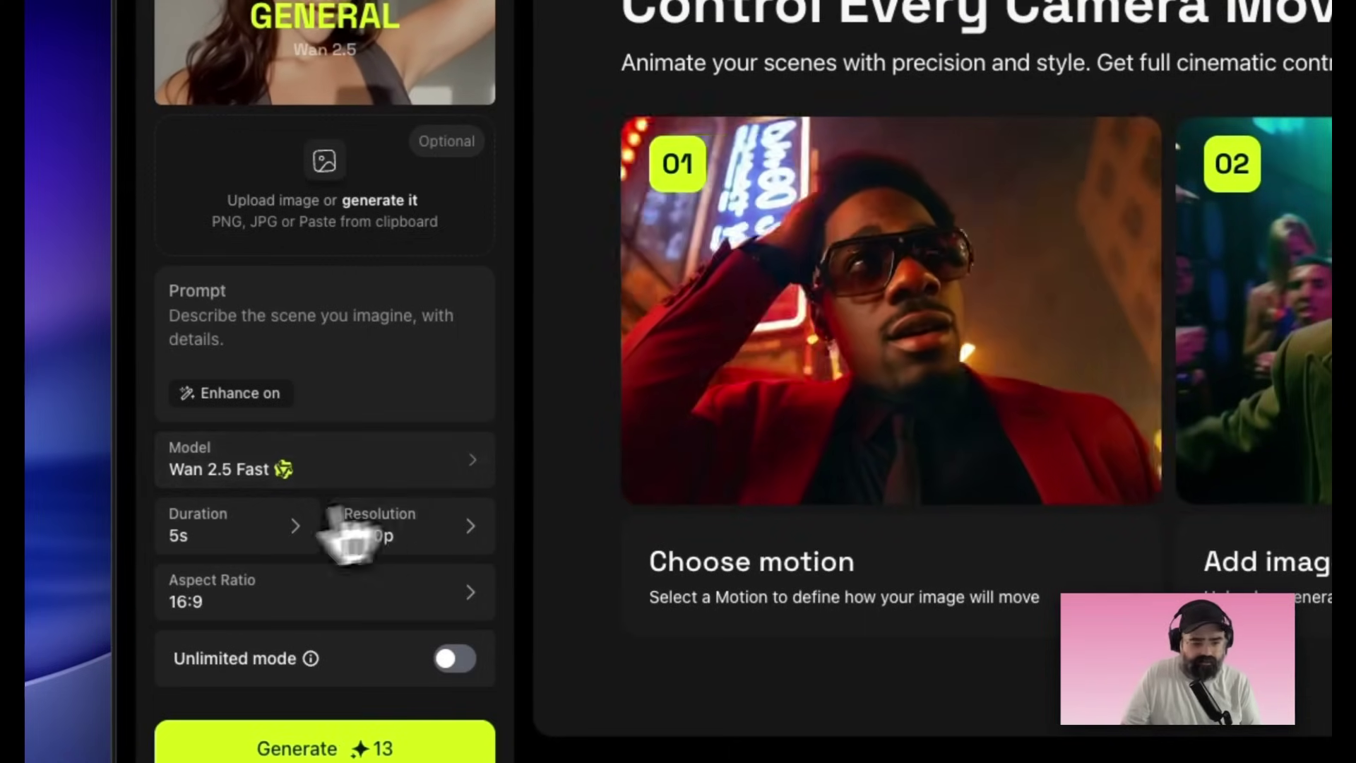
pyautogui.click(224, 534)
pyautogui.click(257, 484)
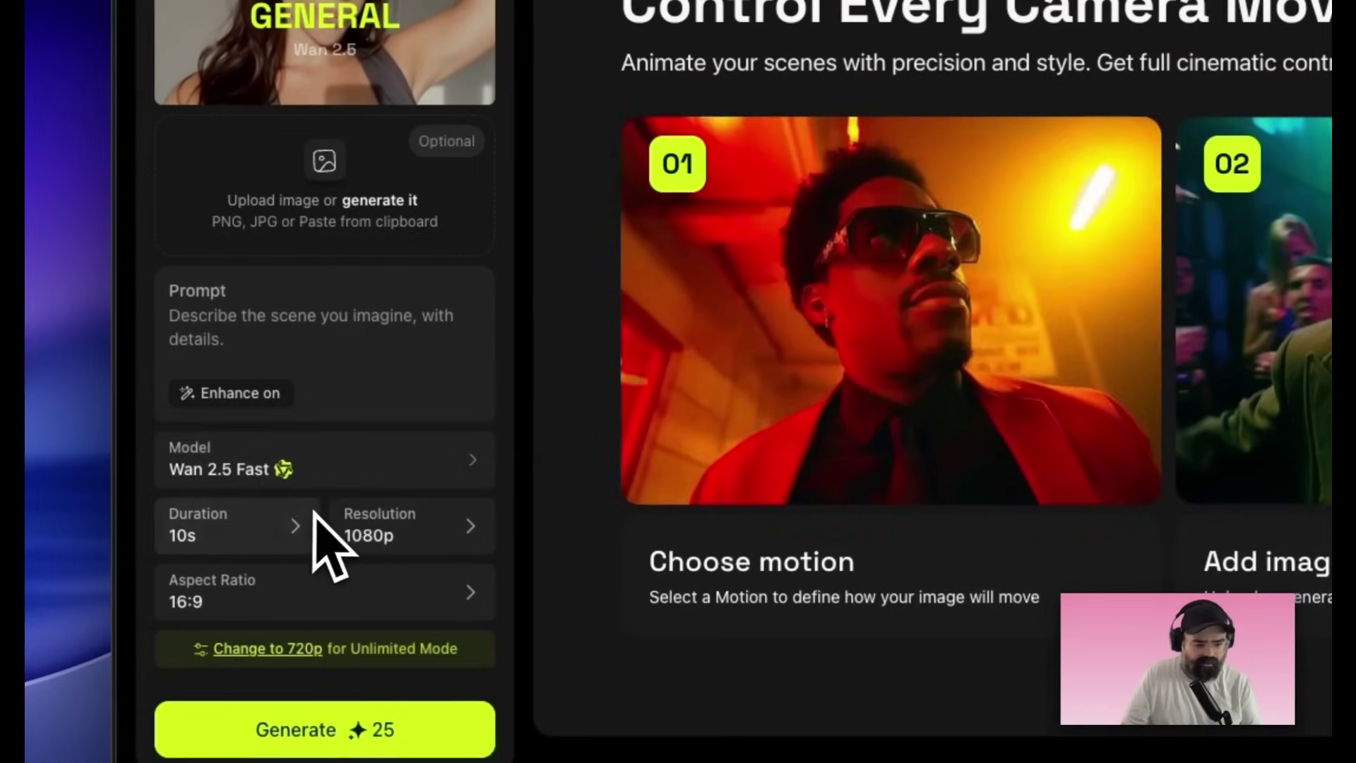
pyautogui.click(322, 590)
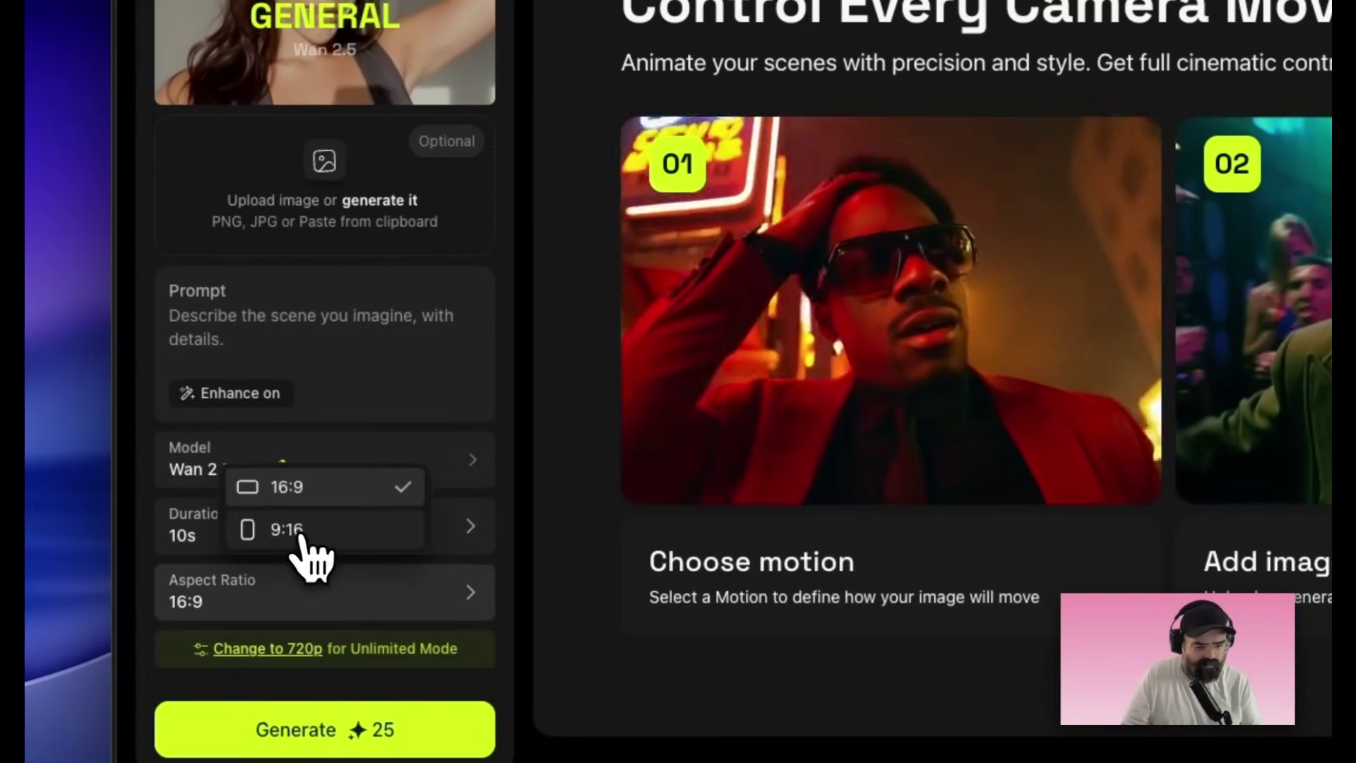
pyautogui.click(304, 532)
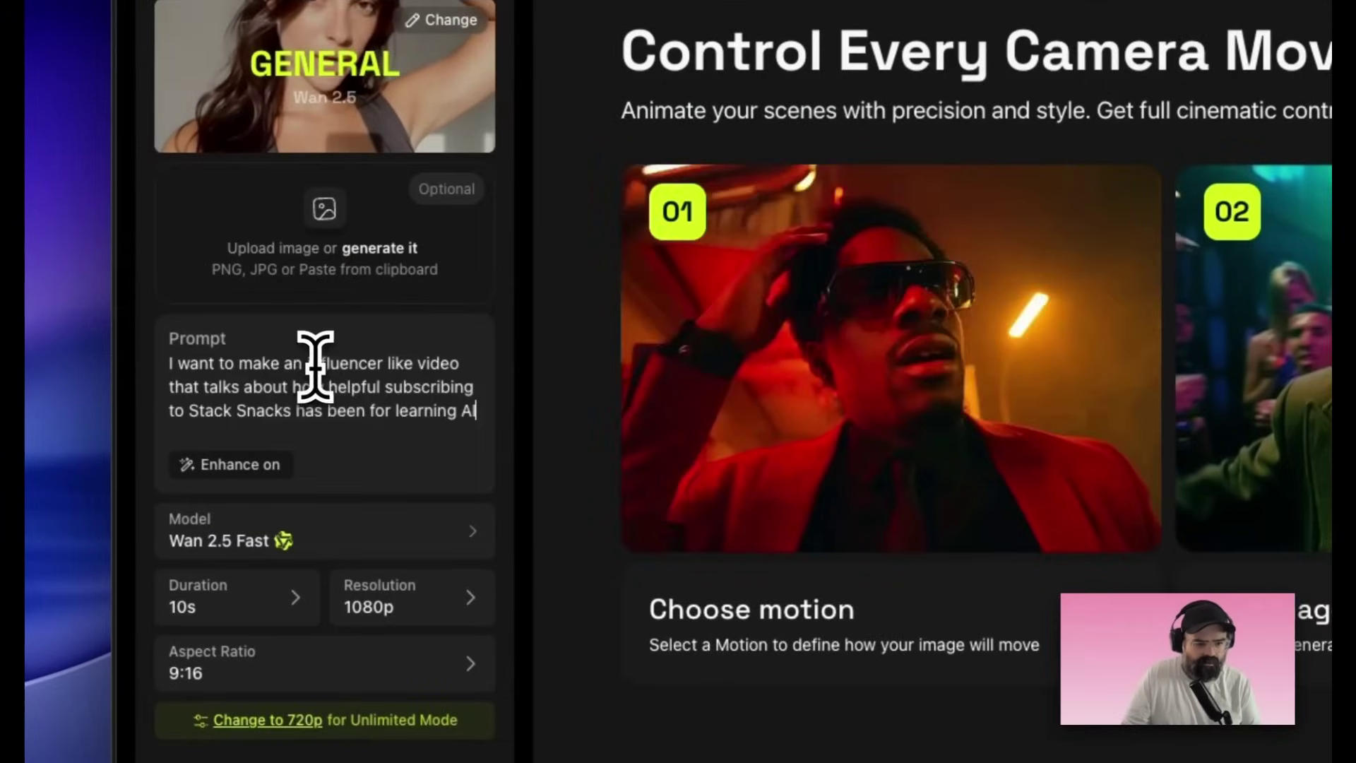
# - End the prompt asking for a streaming/podcast show-clip look, then generate the video
pyautogui.write('. The person should b')
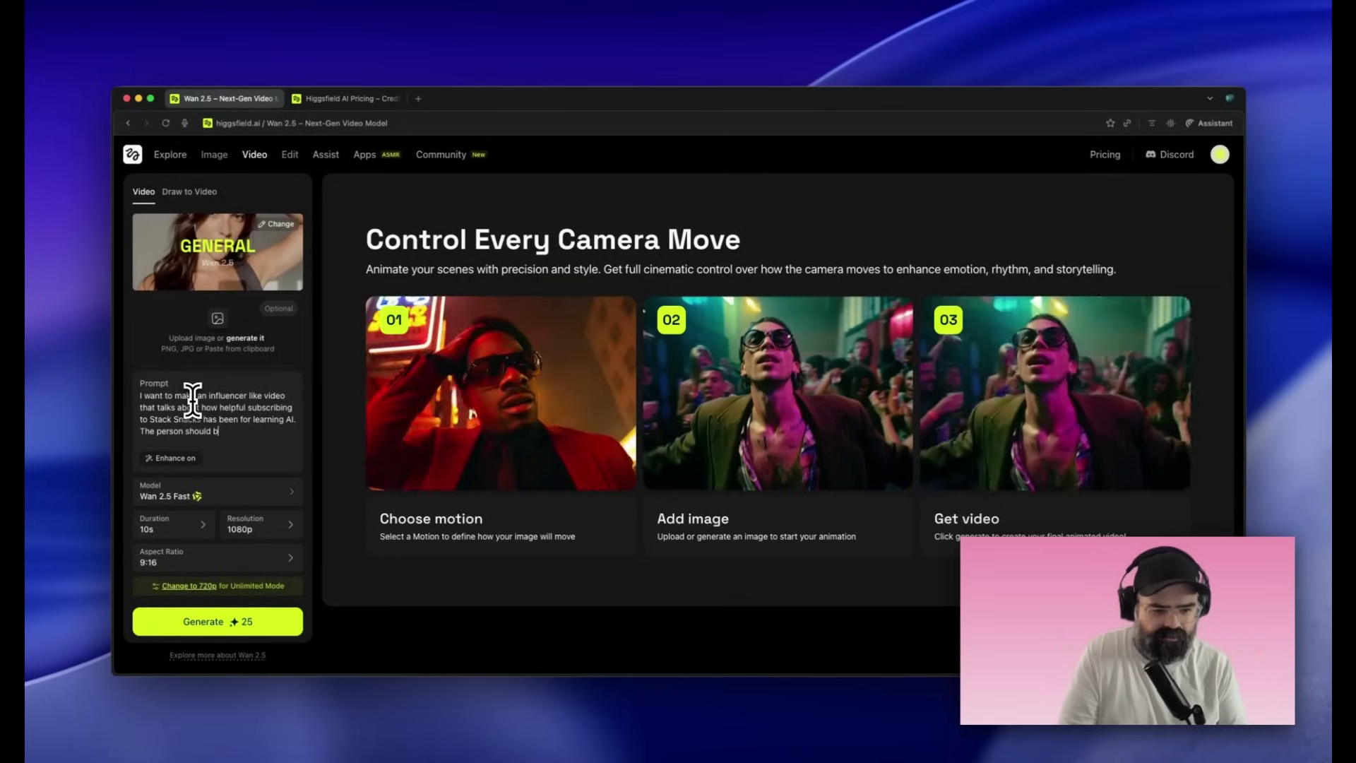
pyautogui.press('BackSpace')
pyautogui.write('look like a streaming ar')
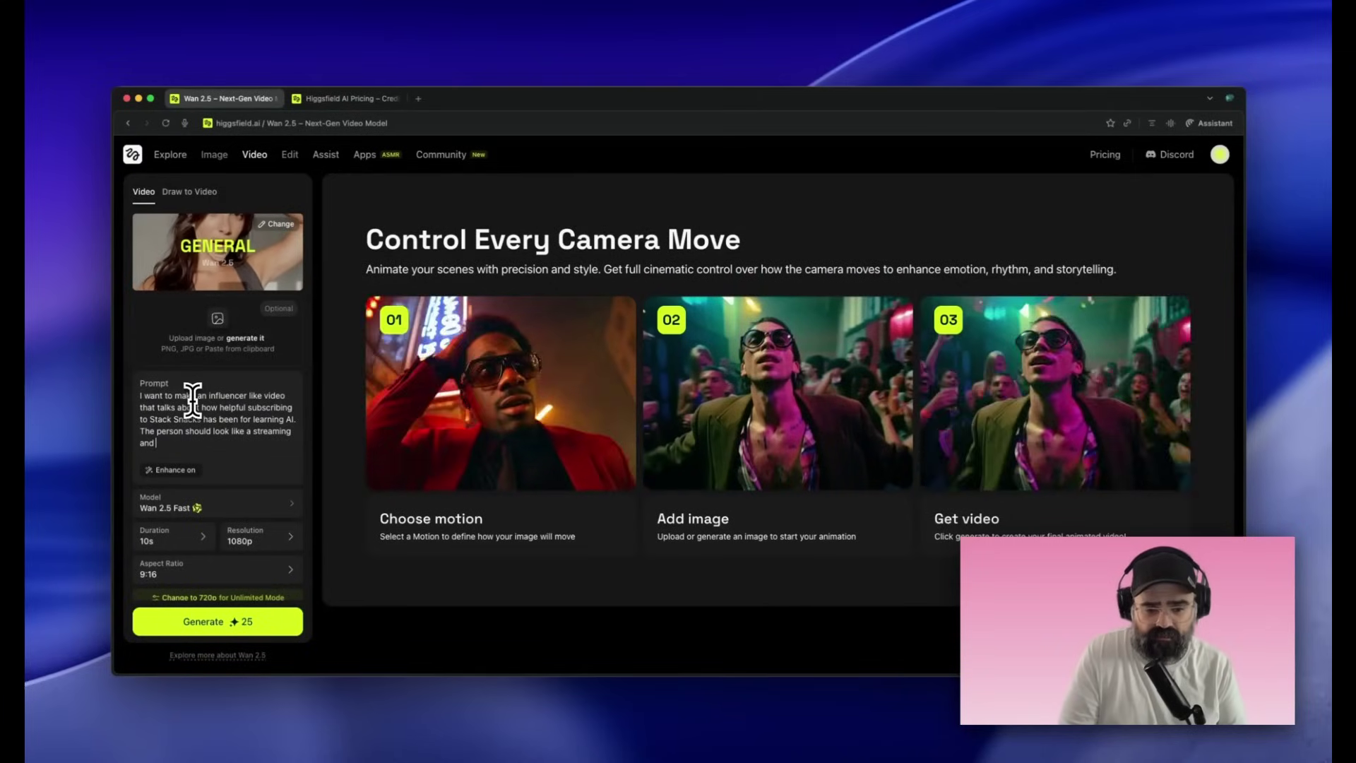
pyautogui.press('BackSpace')
pyautogui.press('BackSpace')
pyautogui.press('BackSpace')
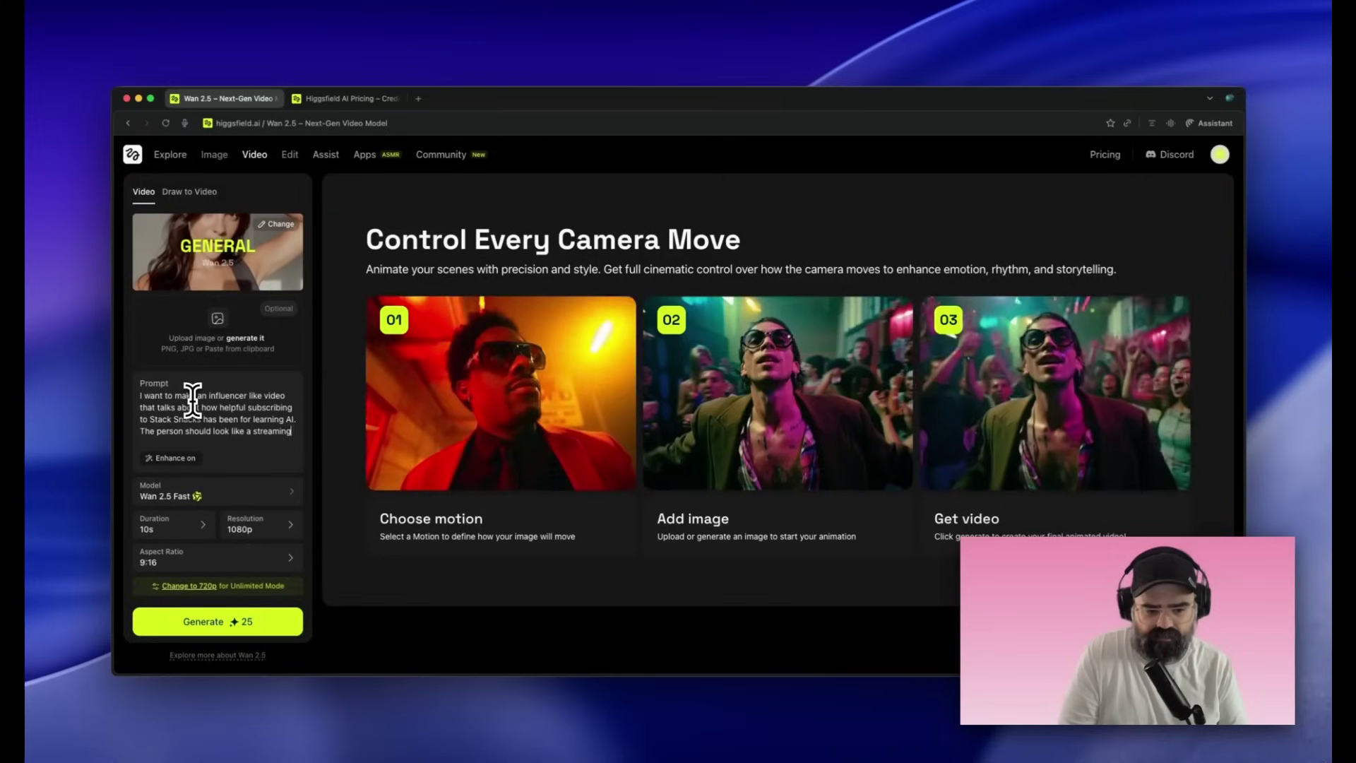
pyautogui.write('/podcast')
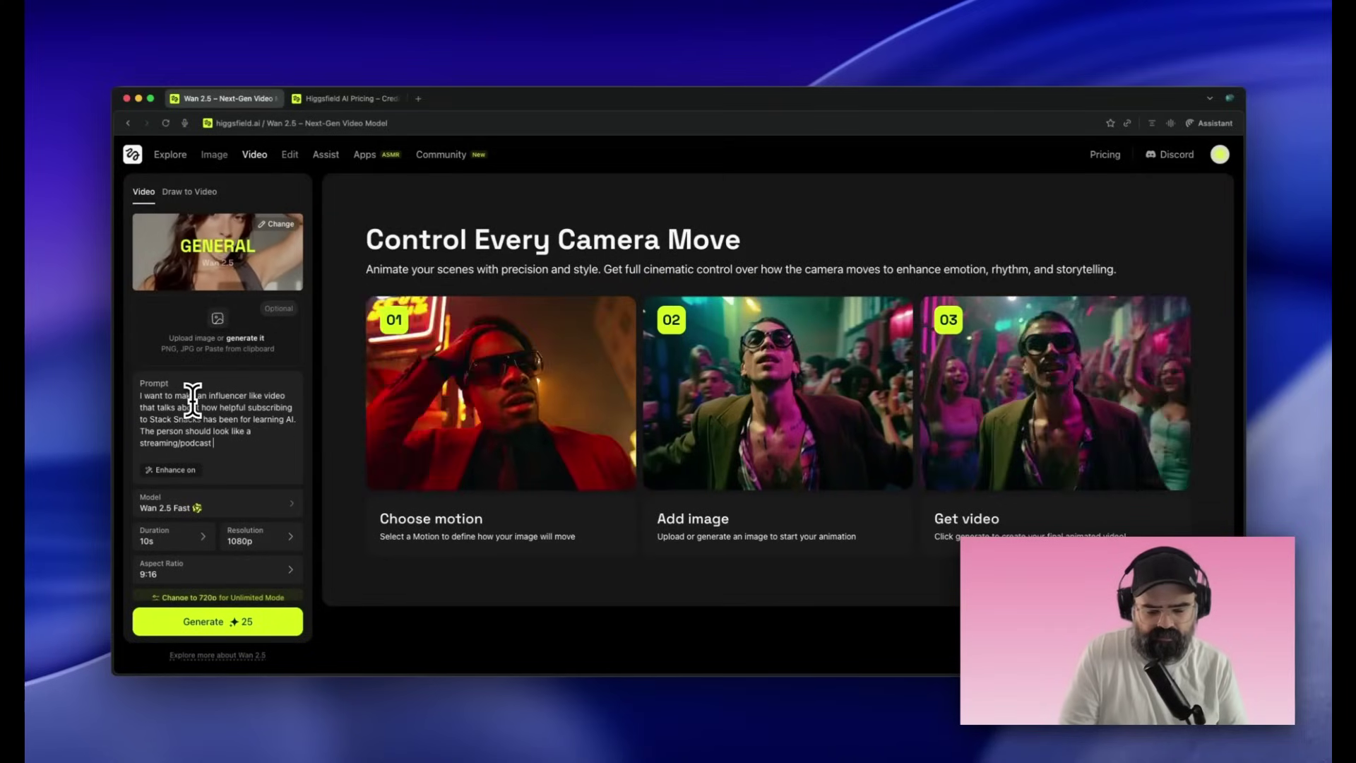
pyautogui.write(' and it should look like a c')
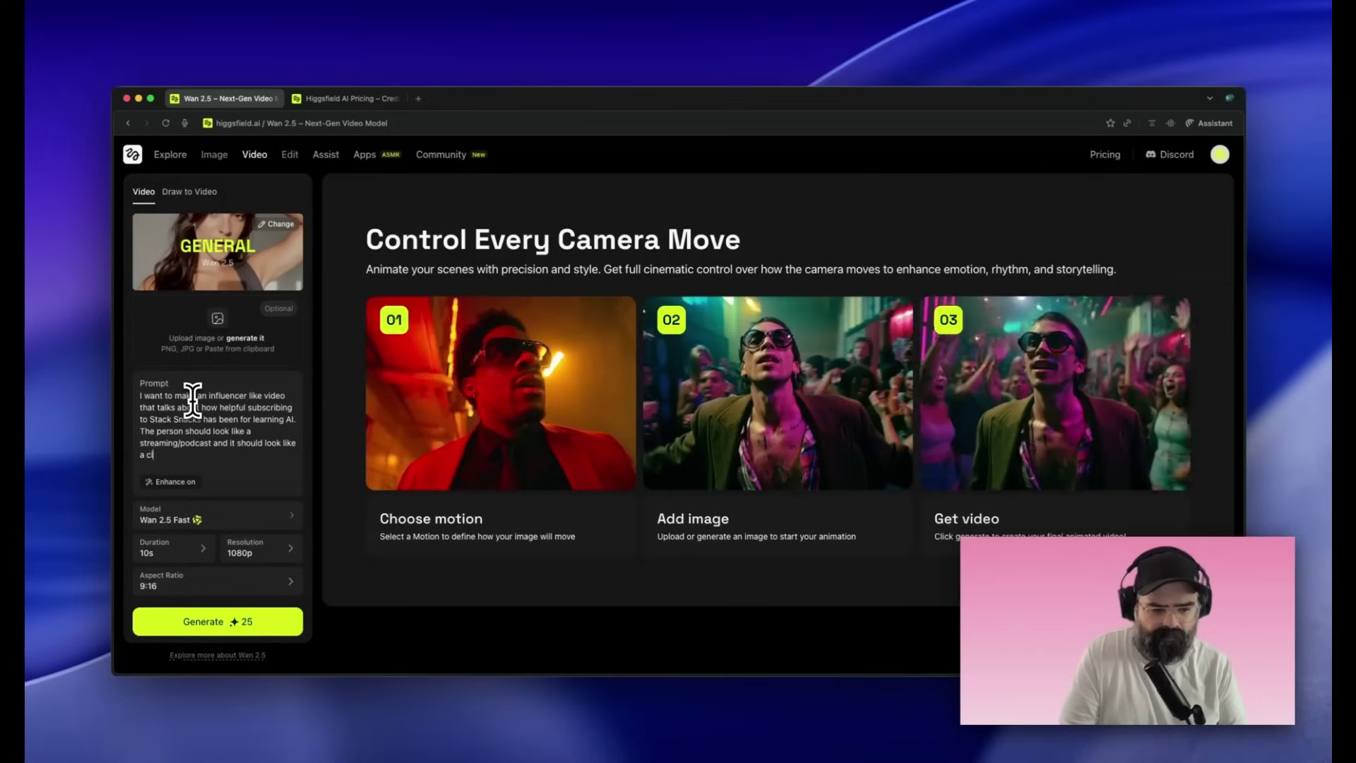
pyautogui.write('lip from a show')
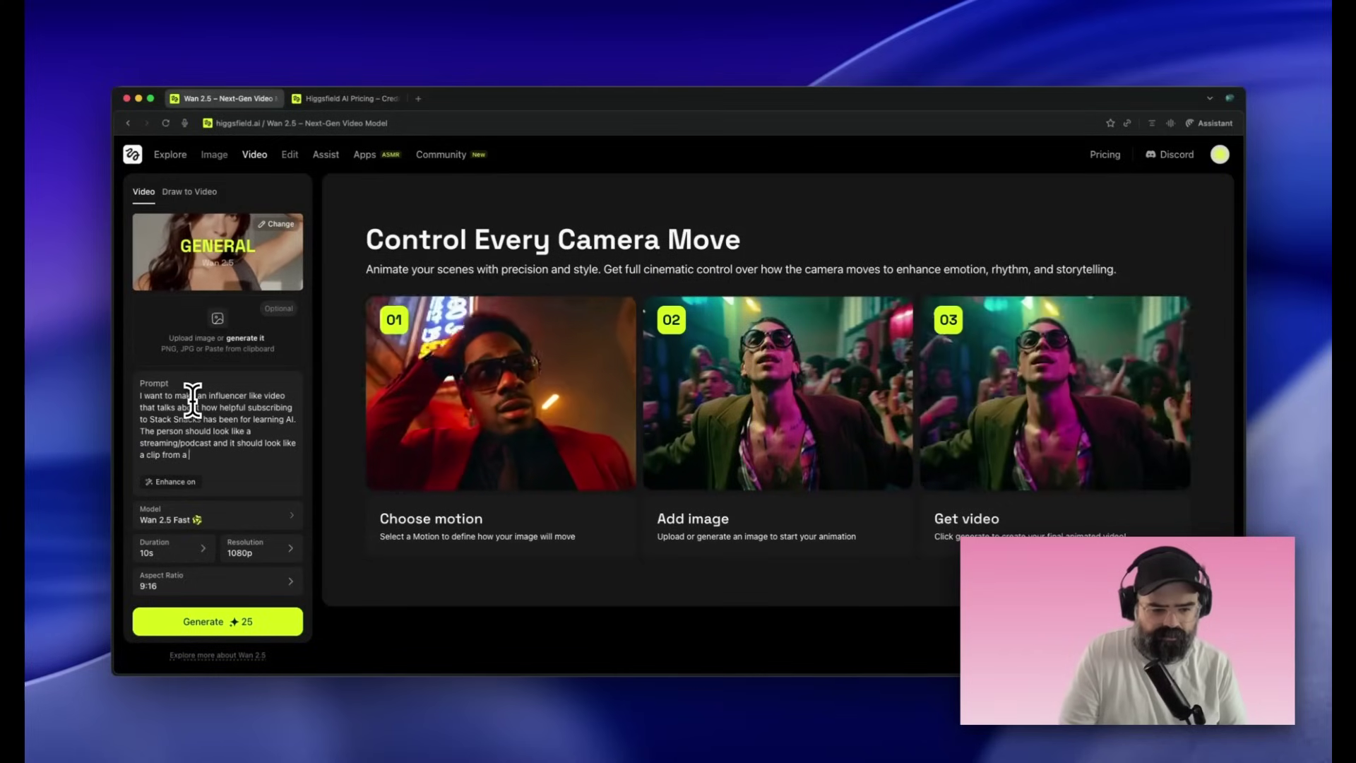
pyautogui.write('.')
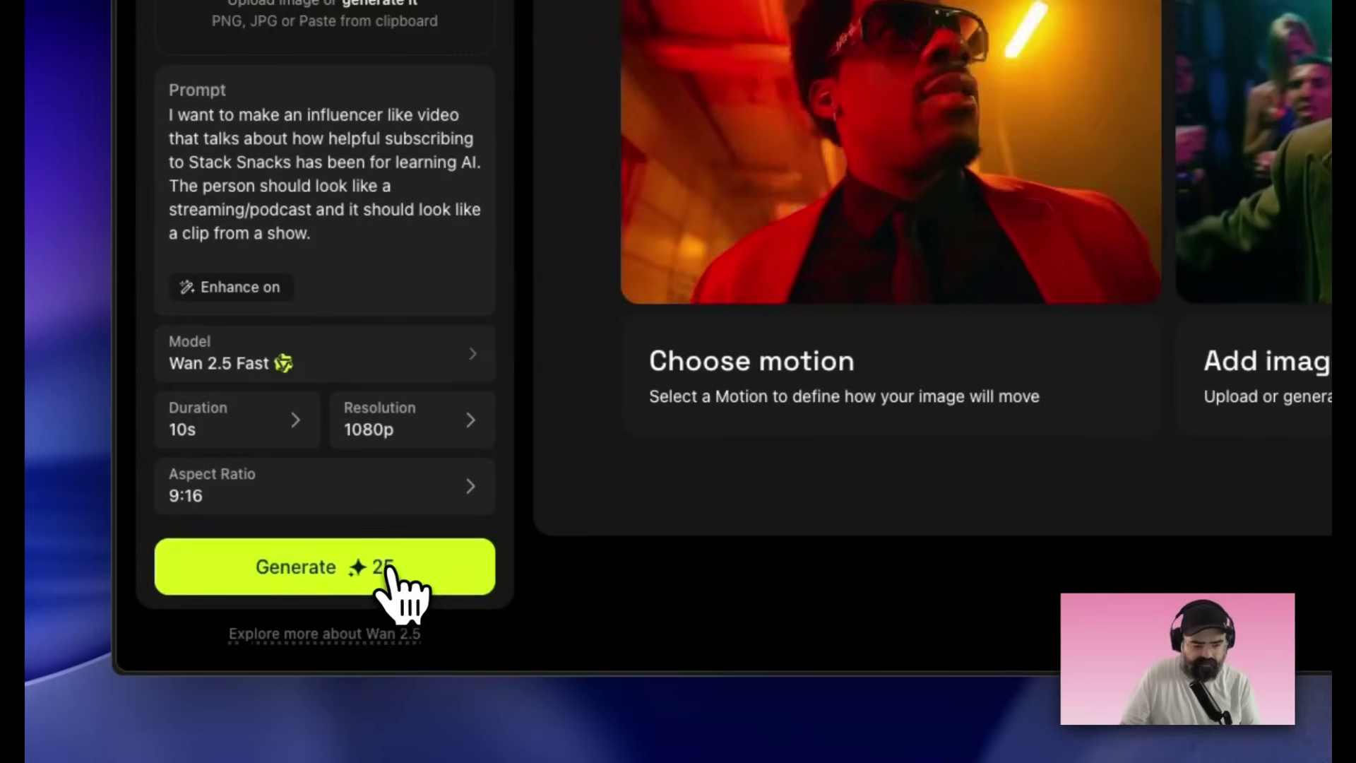
pyautogui.click(389, 567)
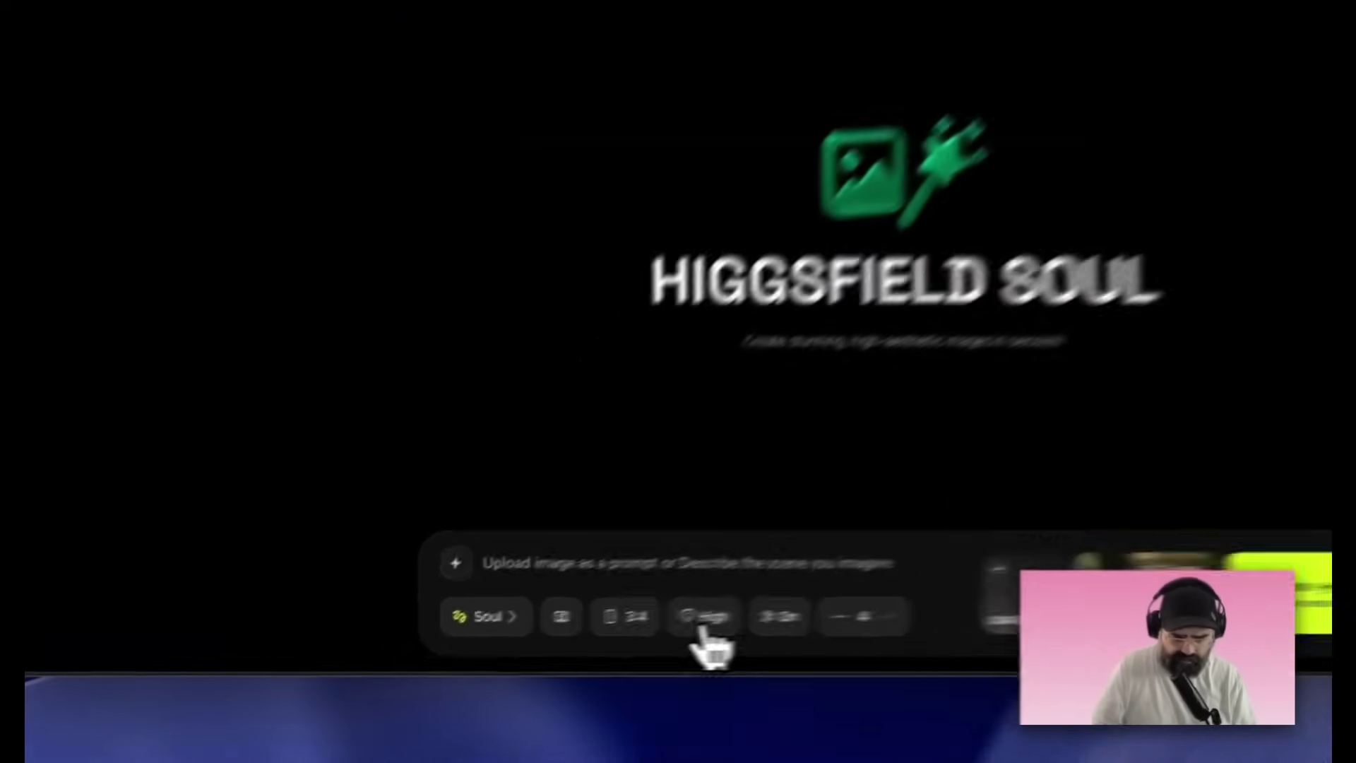
# - Set the Soul image to High quality, enhancement on, 1 image and 16:9
pyautogui.click(558, 639)
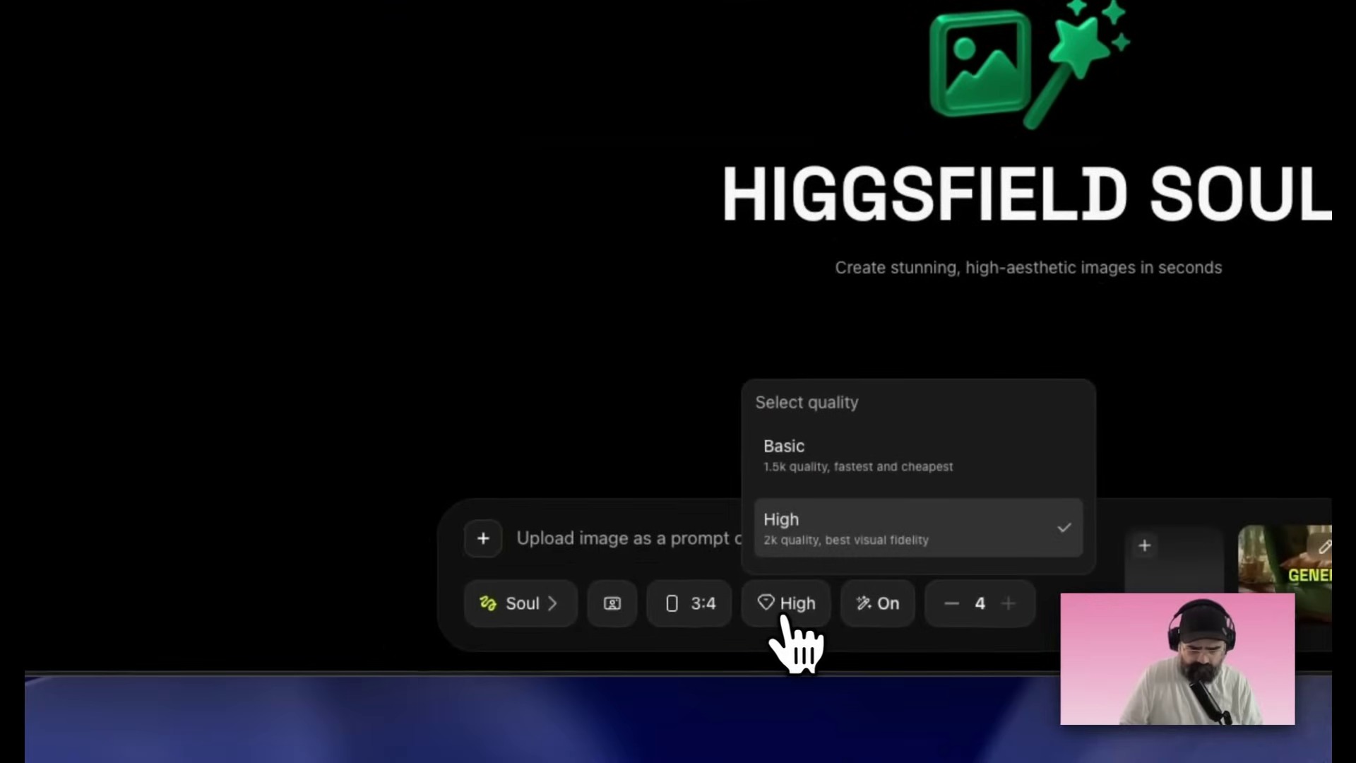
pyautogui.click(783, 617)
pyautogui.click(847, 602)
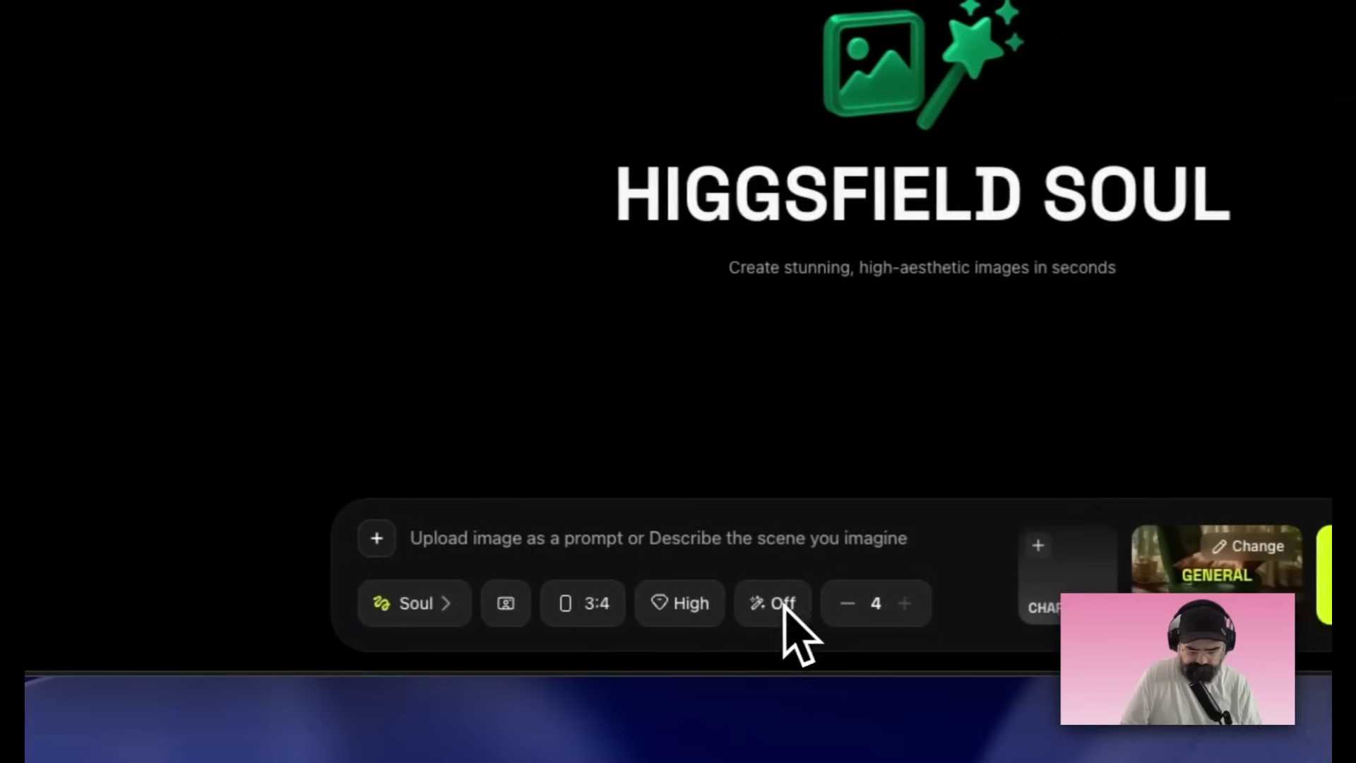
pyautogui.click(777, 609)
pyautogui.click(841, 604)
pyautogui.click(841, 604)
pyautogui.click(841, 604)
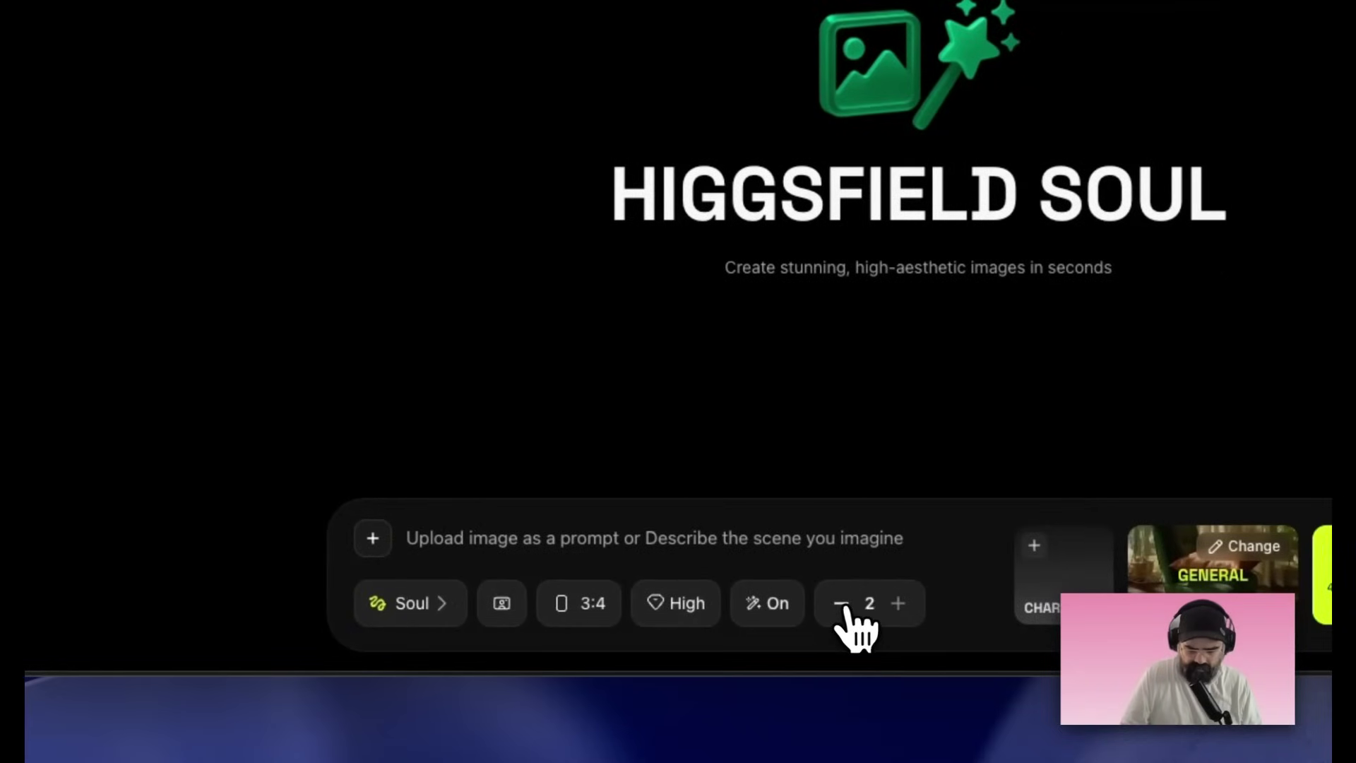
pyautogui.click(565, 607)
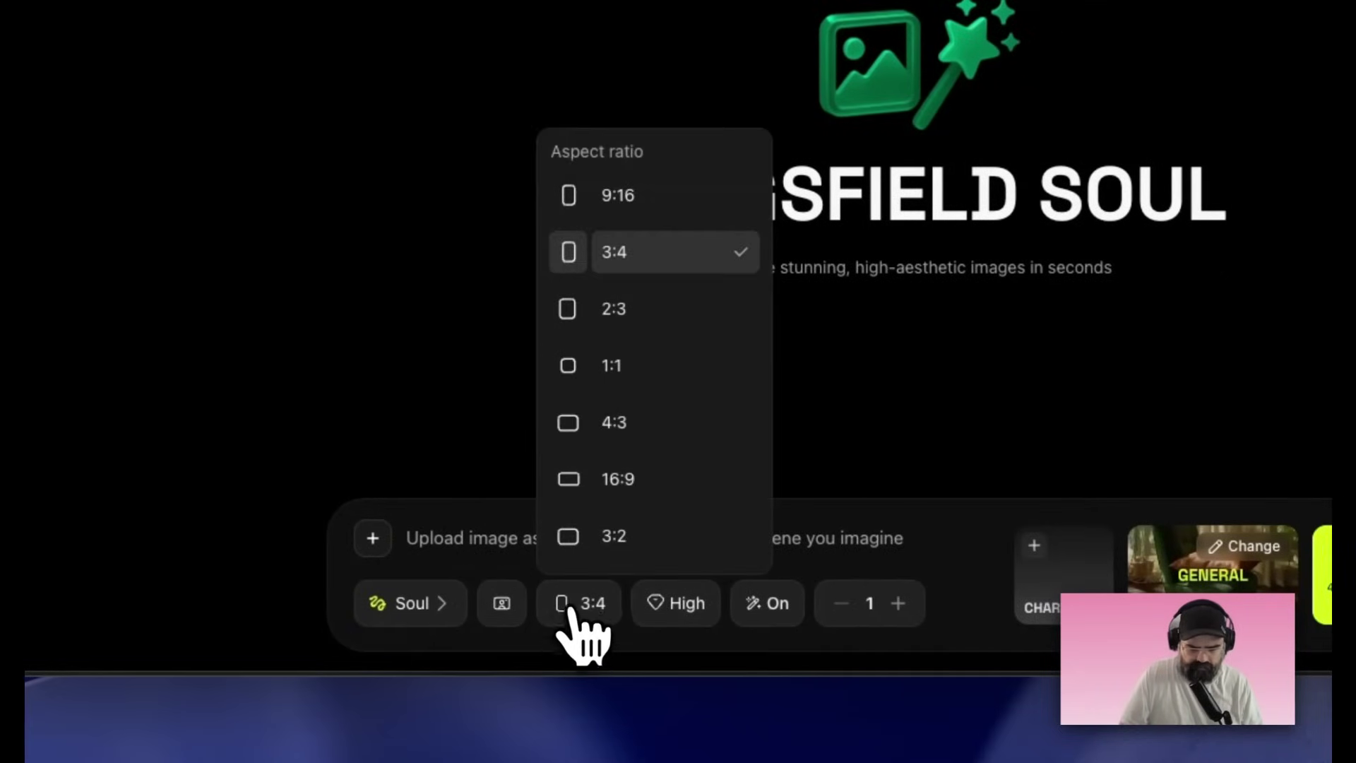
pyautogui.click(638, 481)
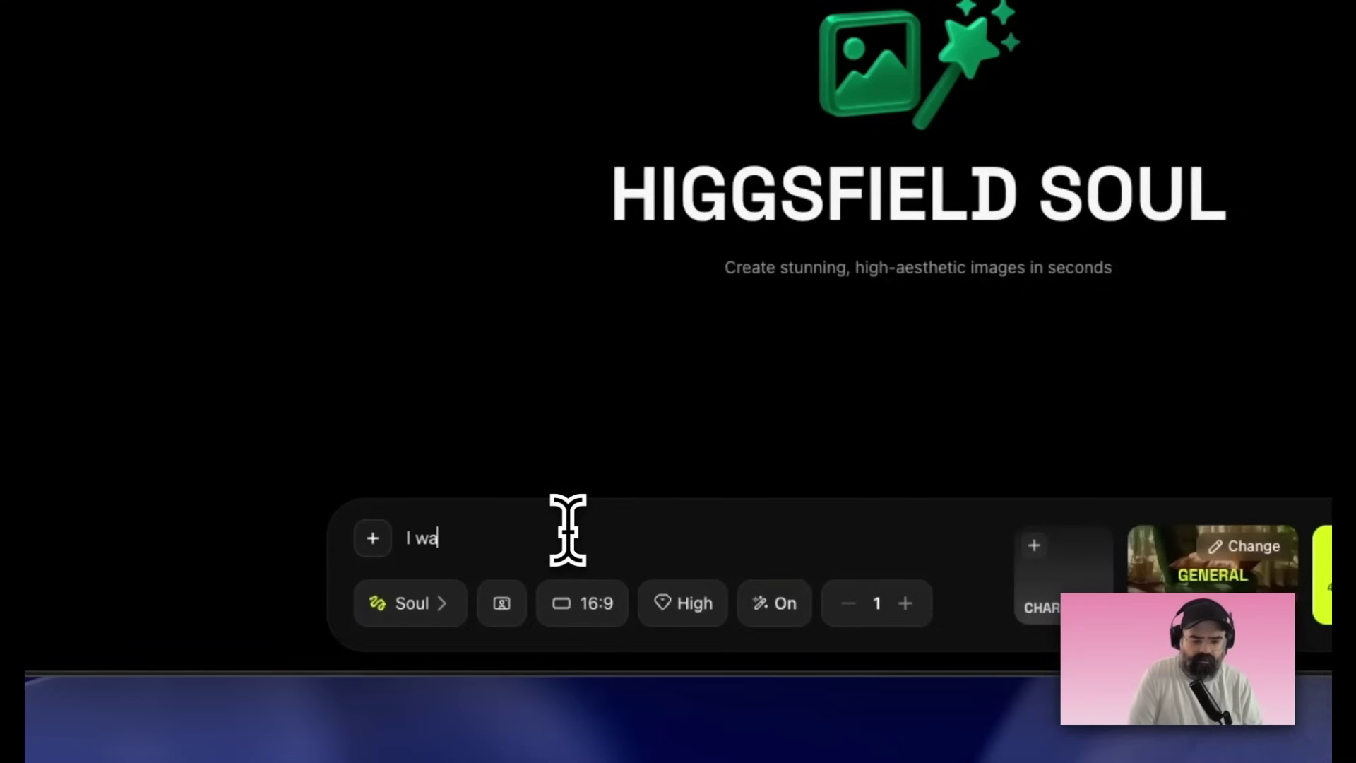
# - Enter the prompt for a boy with three cats in colourful Candy Cane Park and generate
pyautogui.write('want a colorful and bright world called Candy Cane Park. There is a')
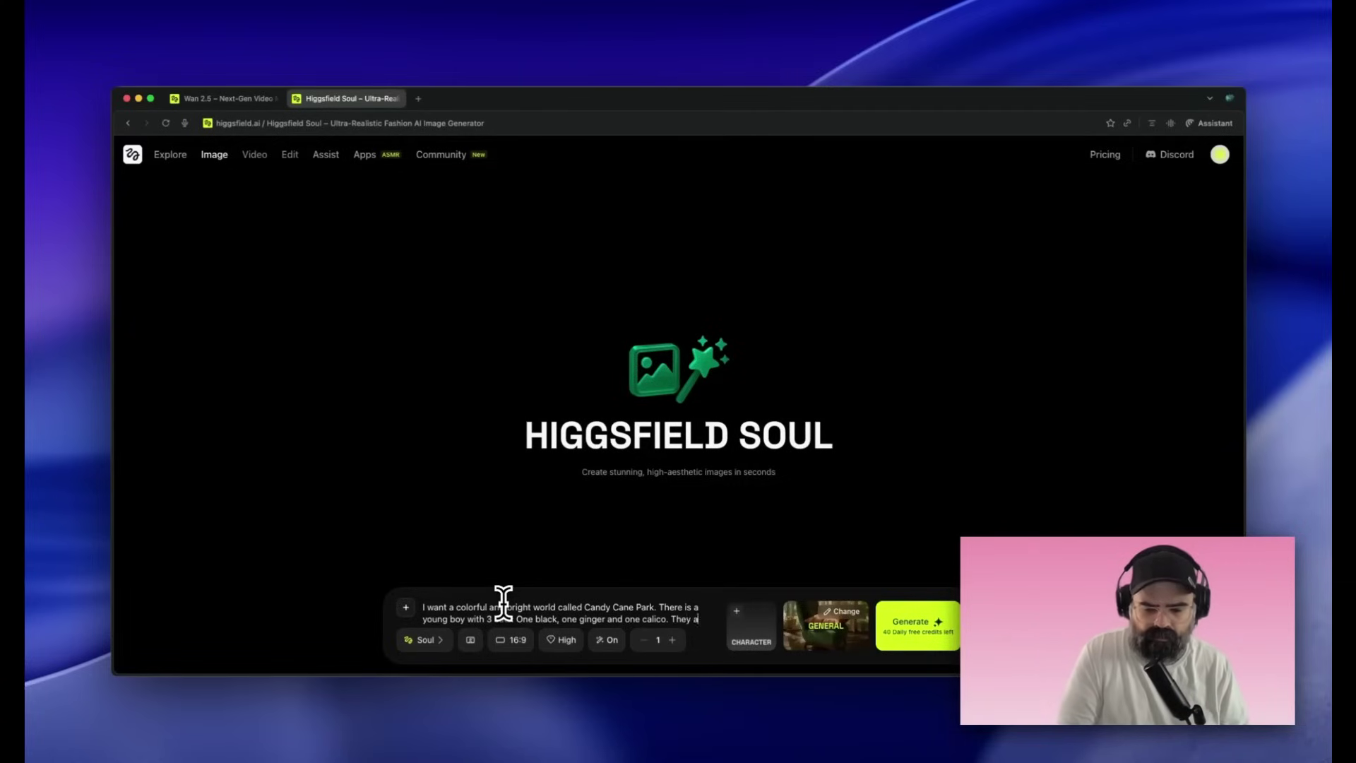
pyautogui.write('e walking in a forest that has candy canes an')
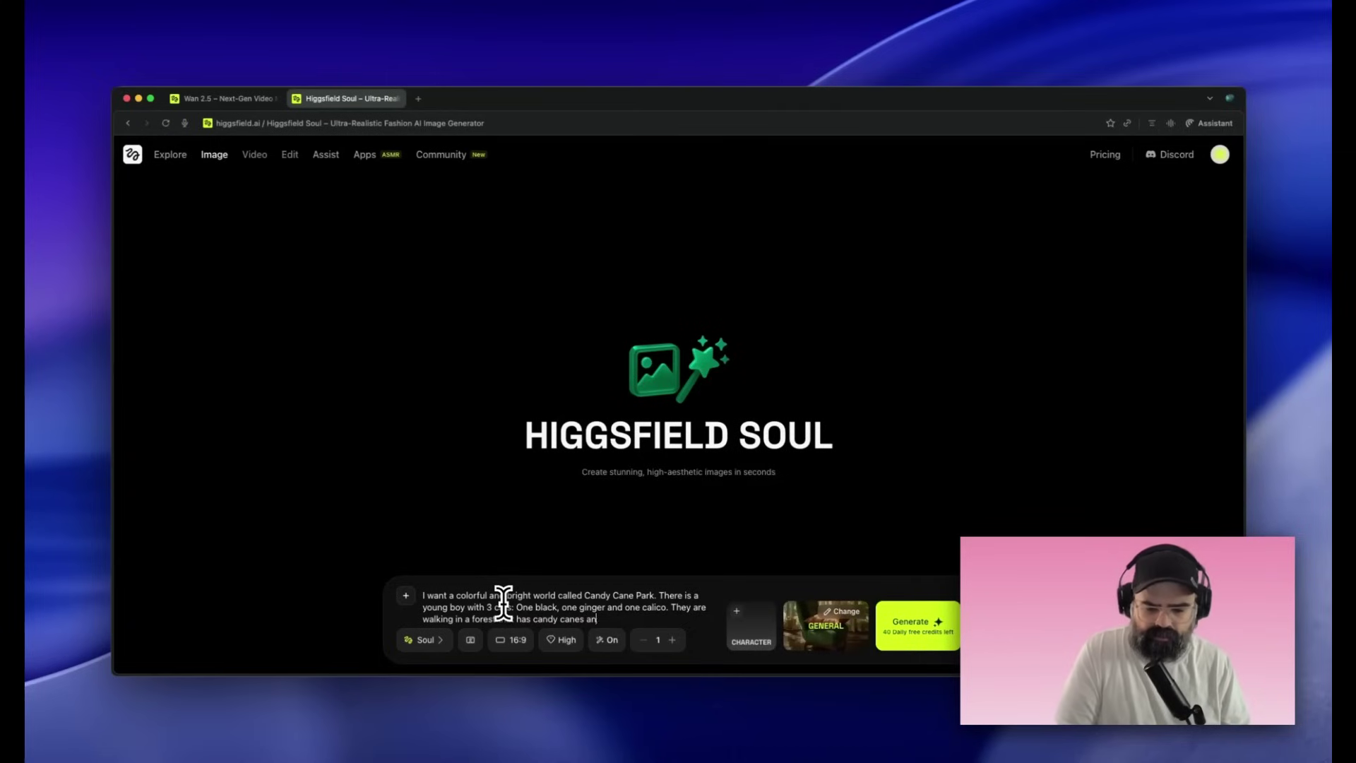
pyautogui.write('ps')
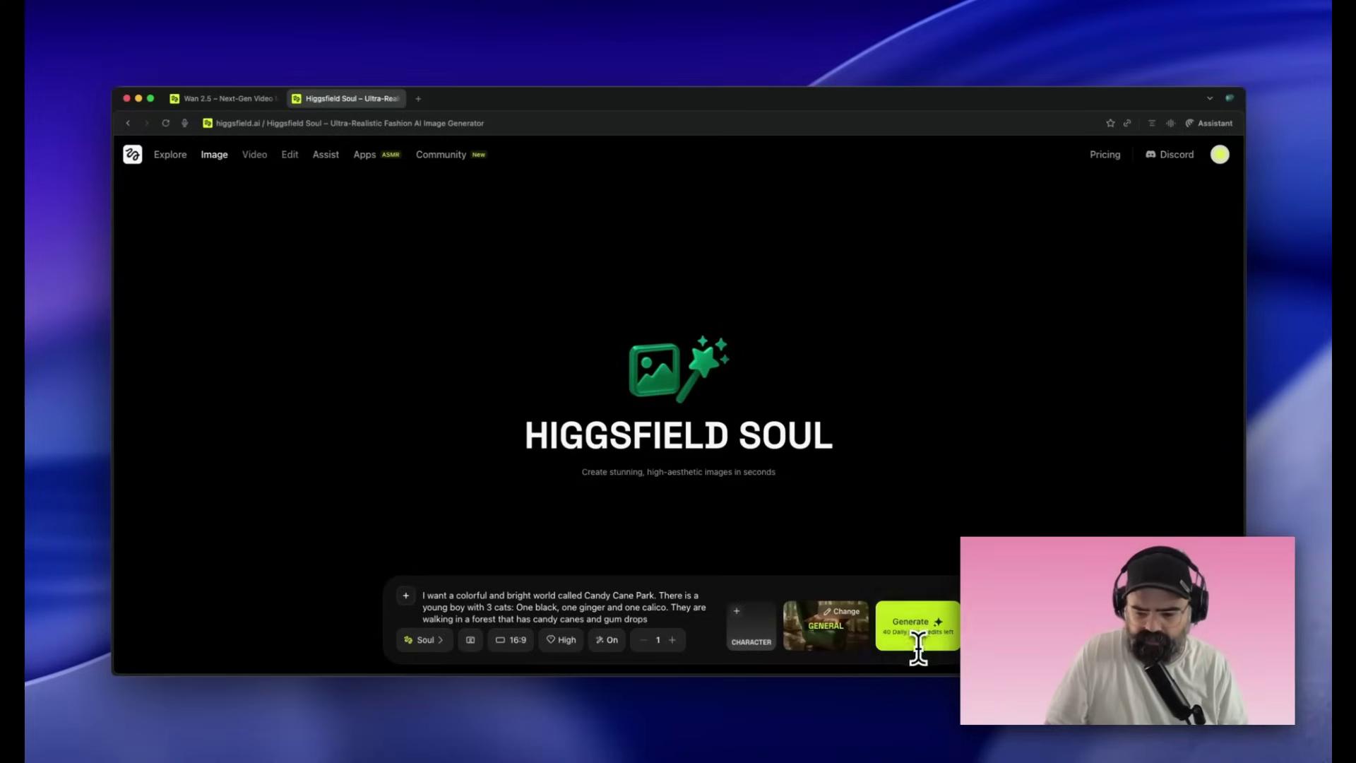
pyautogui.click(930, 642)
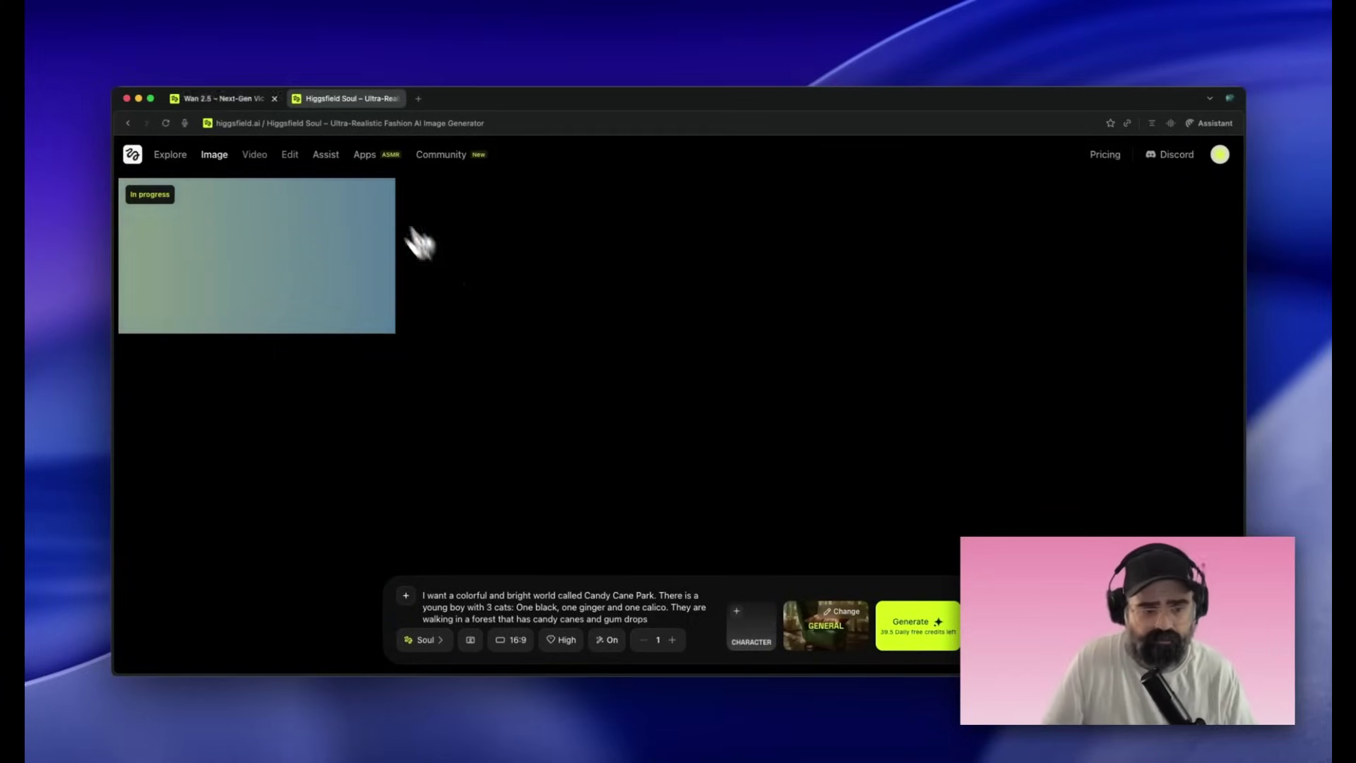
# - Check the in-progress Wan video and the failed Soul image, then select the cat-colour clause
pyautogui.click(220, 98)
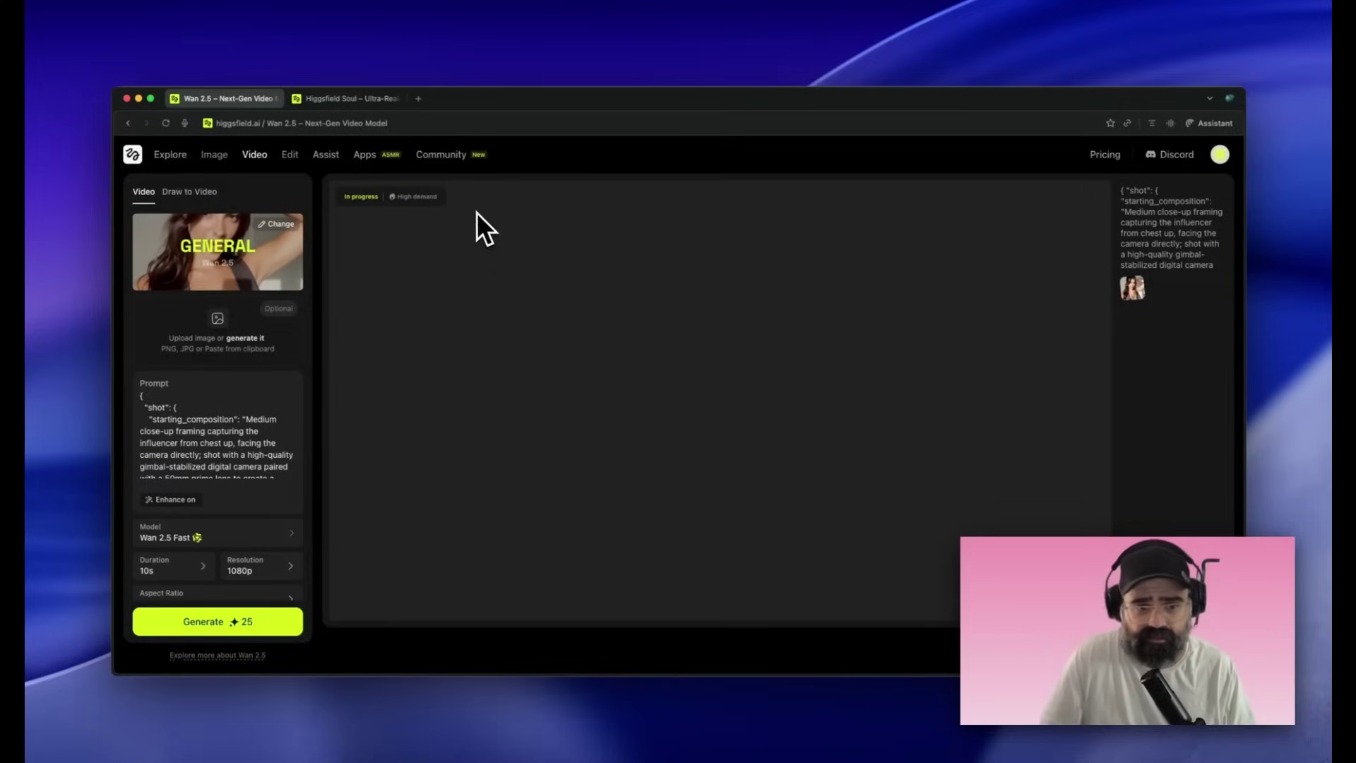
pyautogui.click(351, 100)
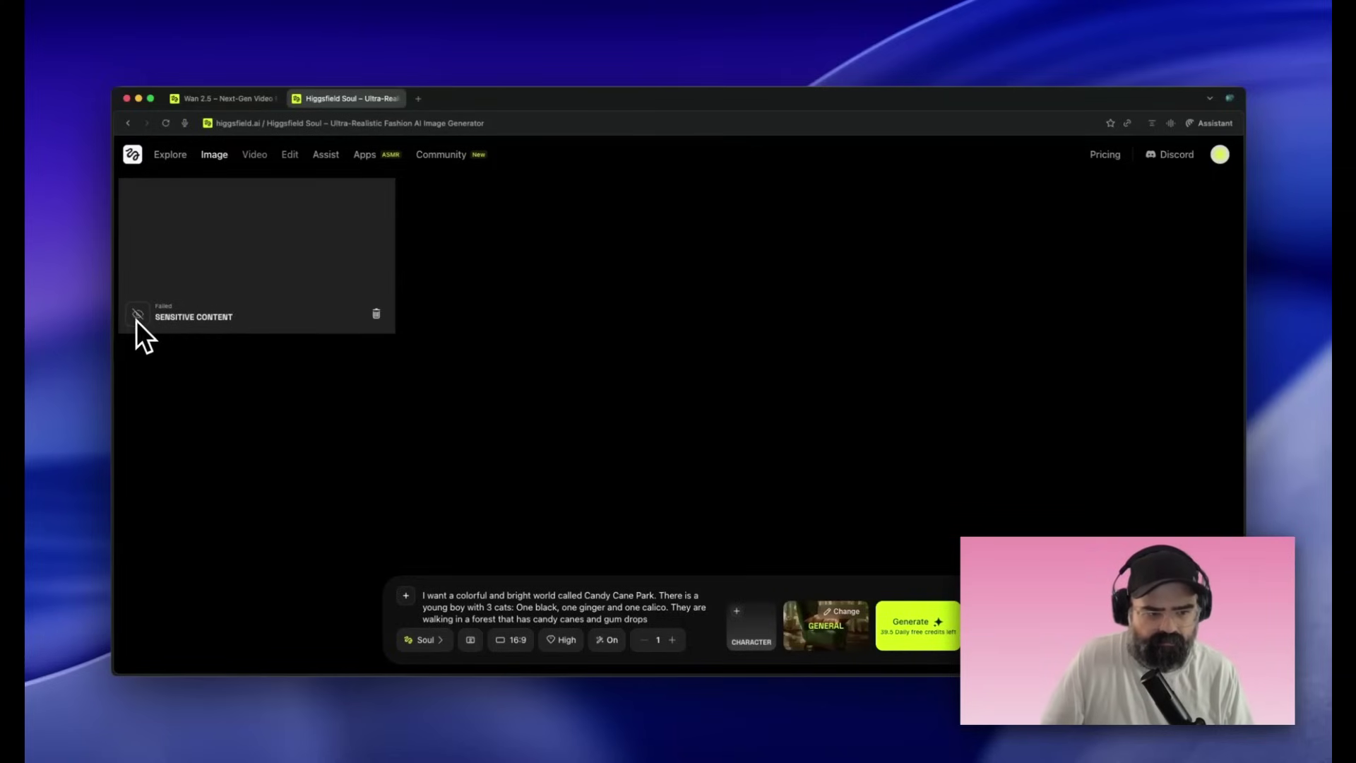
pyautogui.moveTo(512, 607); pyautogui.dragTo(663, 606)
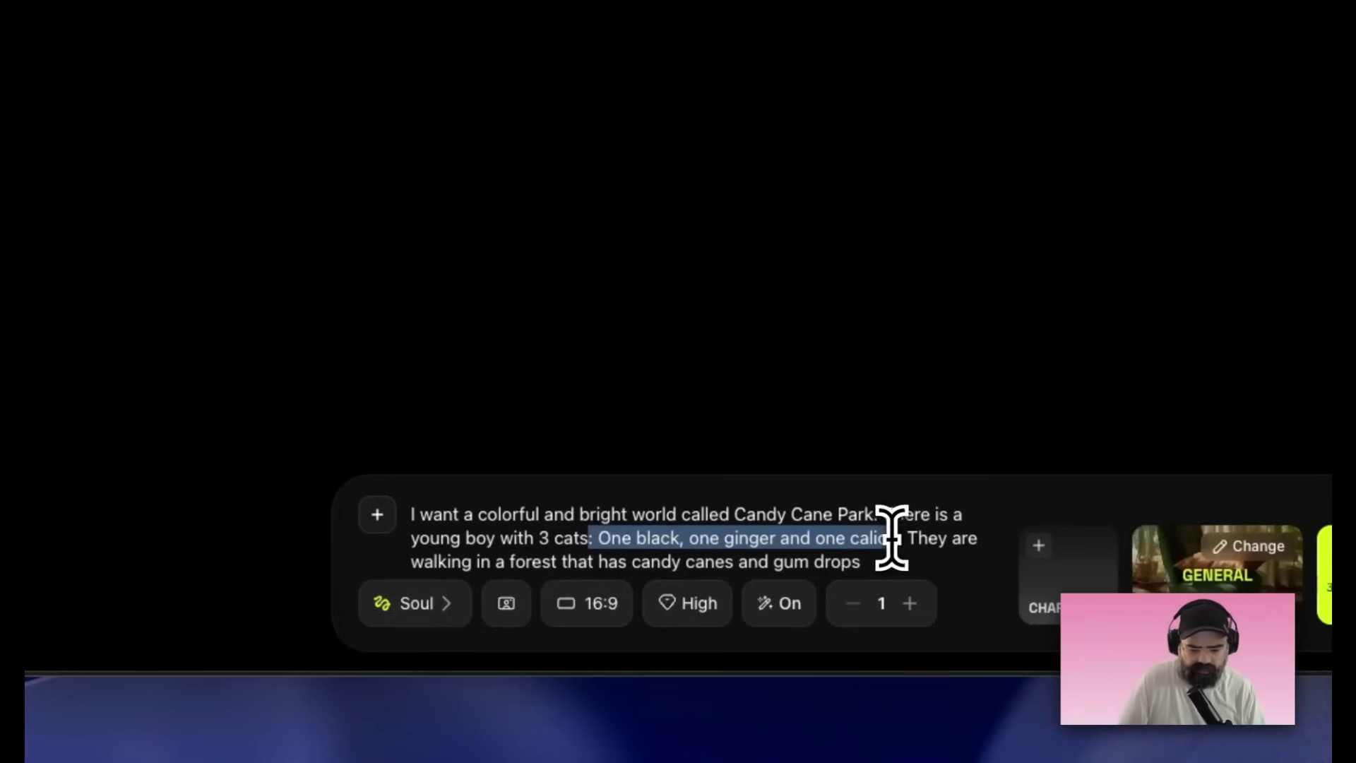
# - Delete the cat-colour clause and the word 'young' so the prompt reads 'a kid with 3 cats'
pyautogui.moveTo(892, 537); pyautogui.dragTo(921, 526)
pyautogui.press('BackSpace')
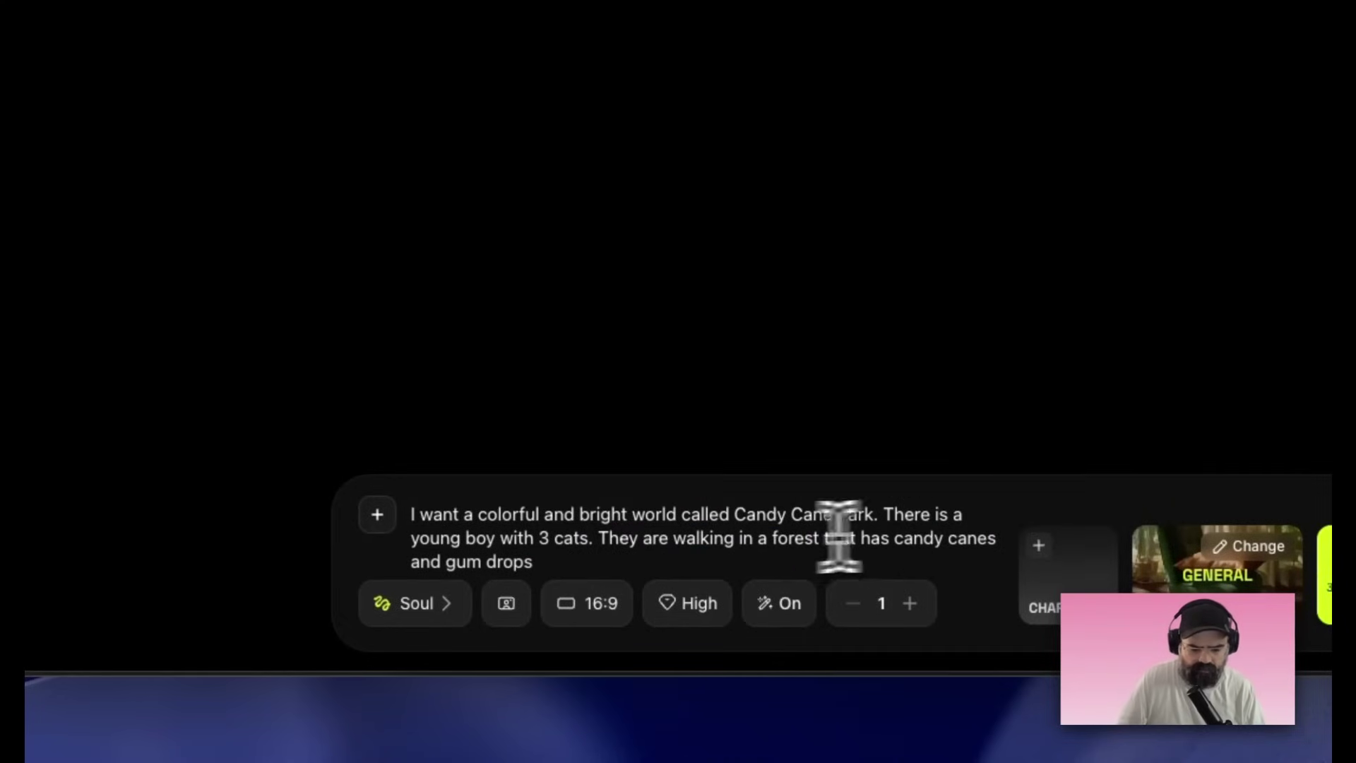
pyautogui.doubleClick(435, 538)
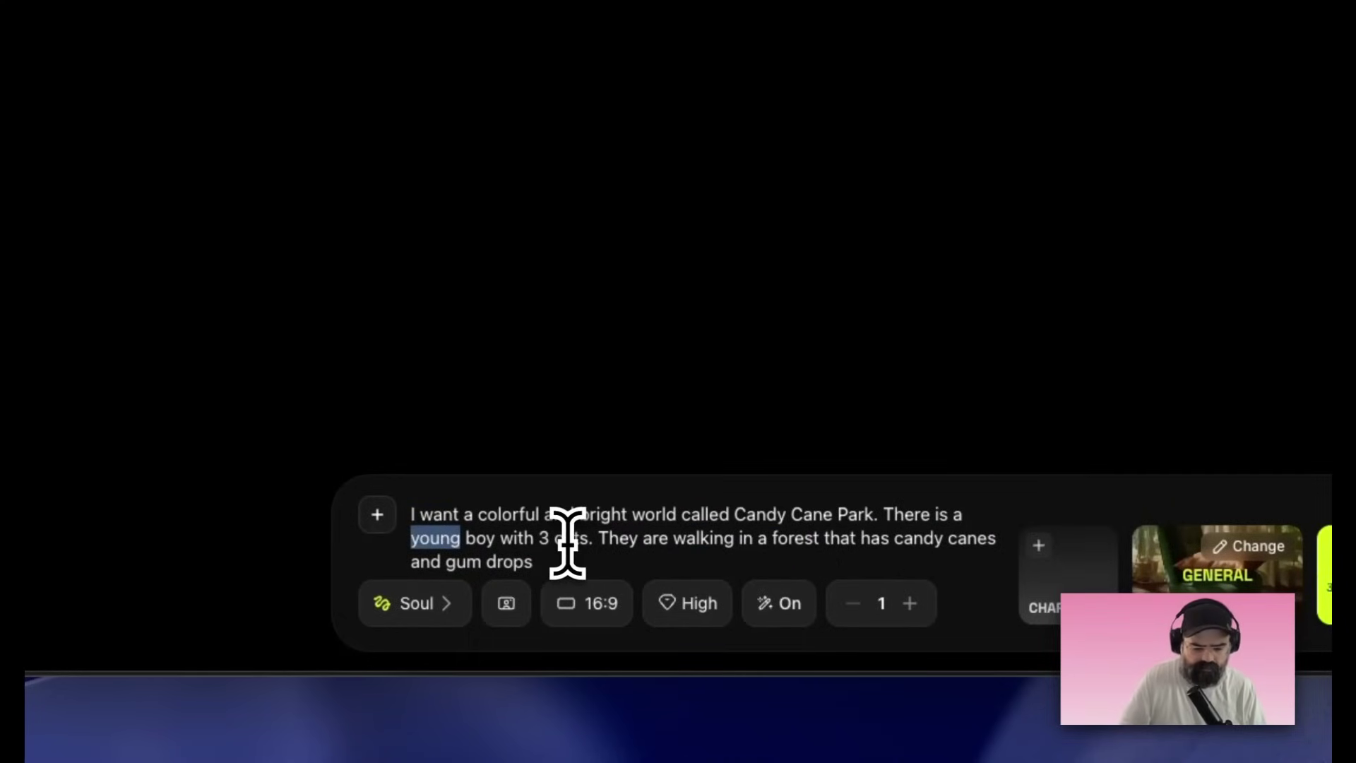
pyautogui.press('BackSpace')
pyautogui.write('k')
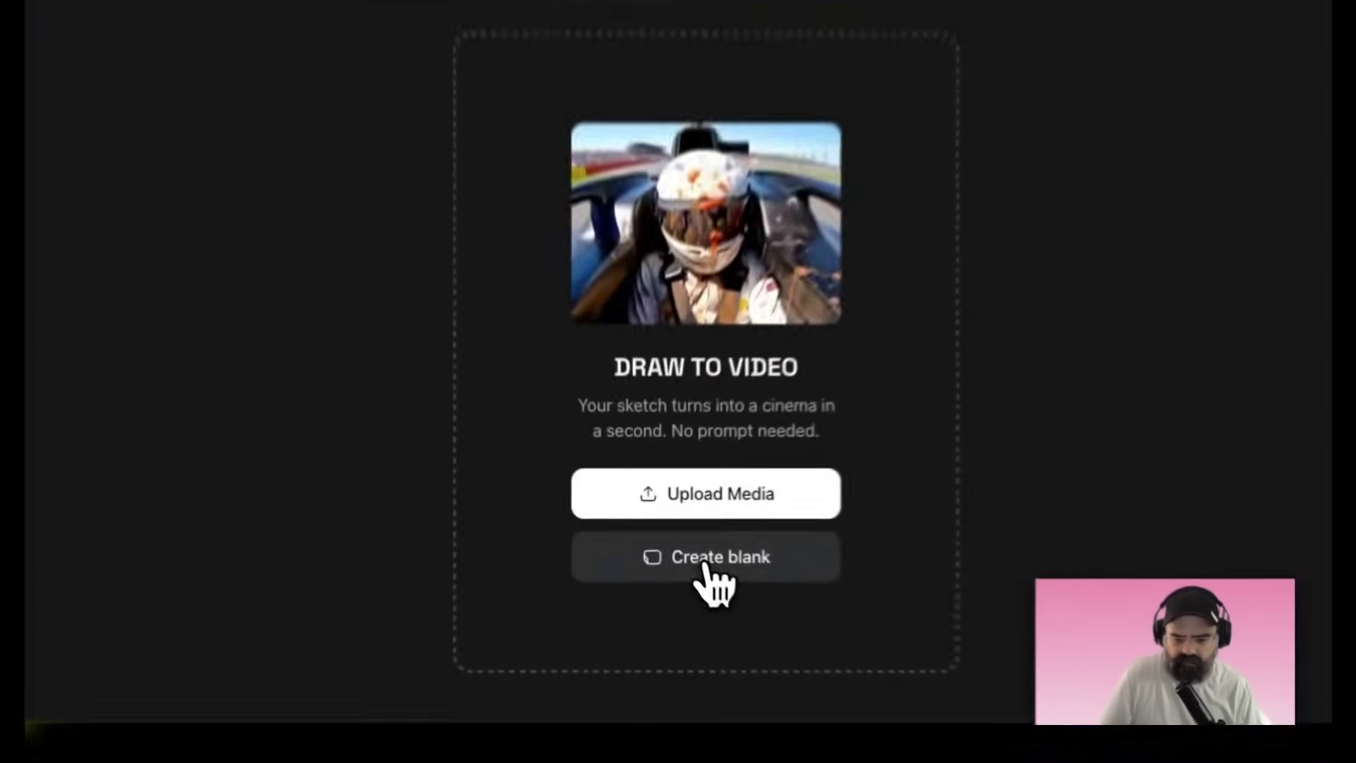
# - Start a blank canvas in Draw to Video mode, then close it
pyautogui.click(682, 535)
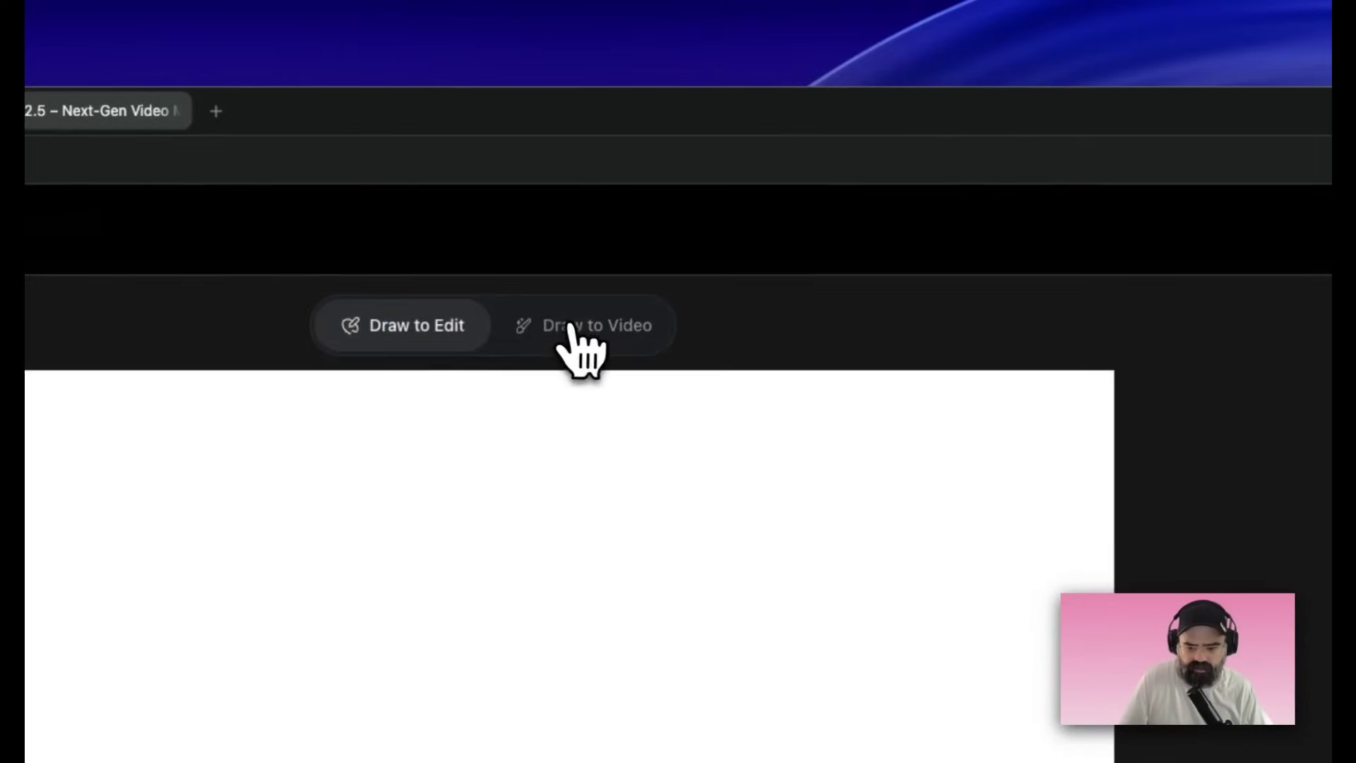
pyautogui.click(569, 327)
pyautogui.click(1188, 303)
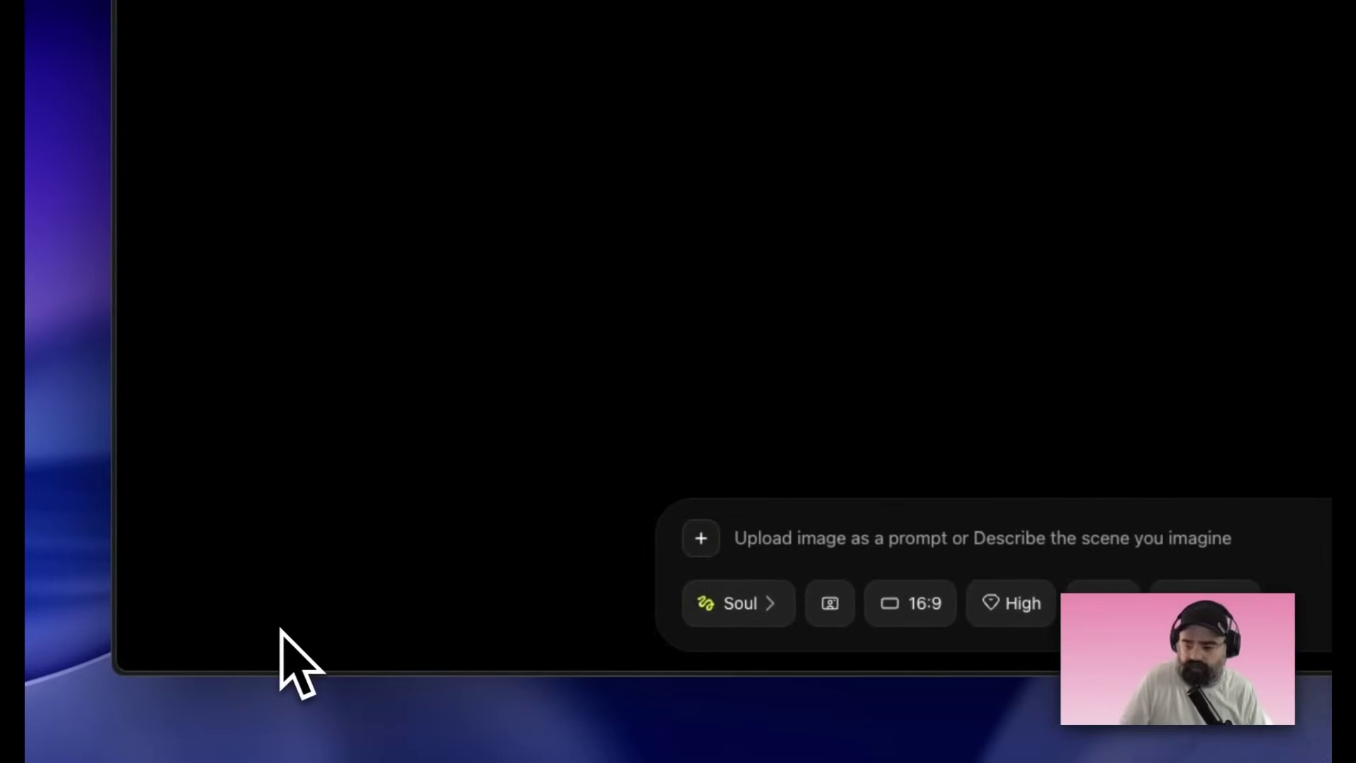
# - Choose Giant Accessory from the Visual Styles list for the Soul image
pyautogui.click(851, 554)
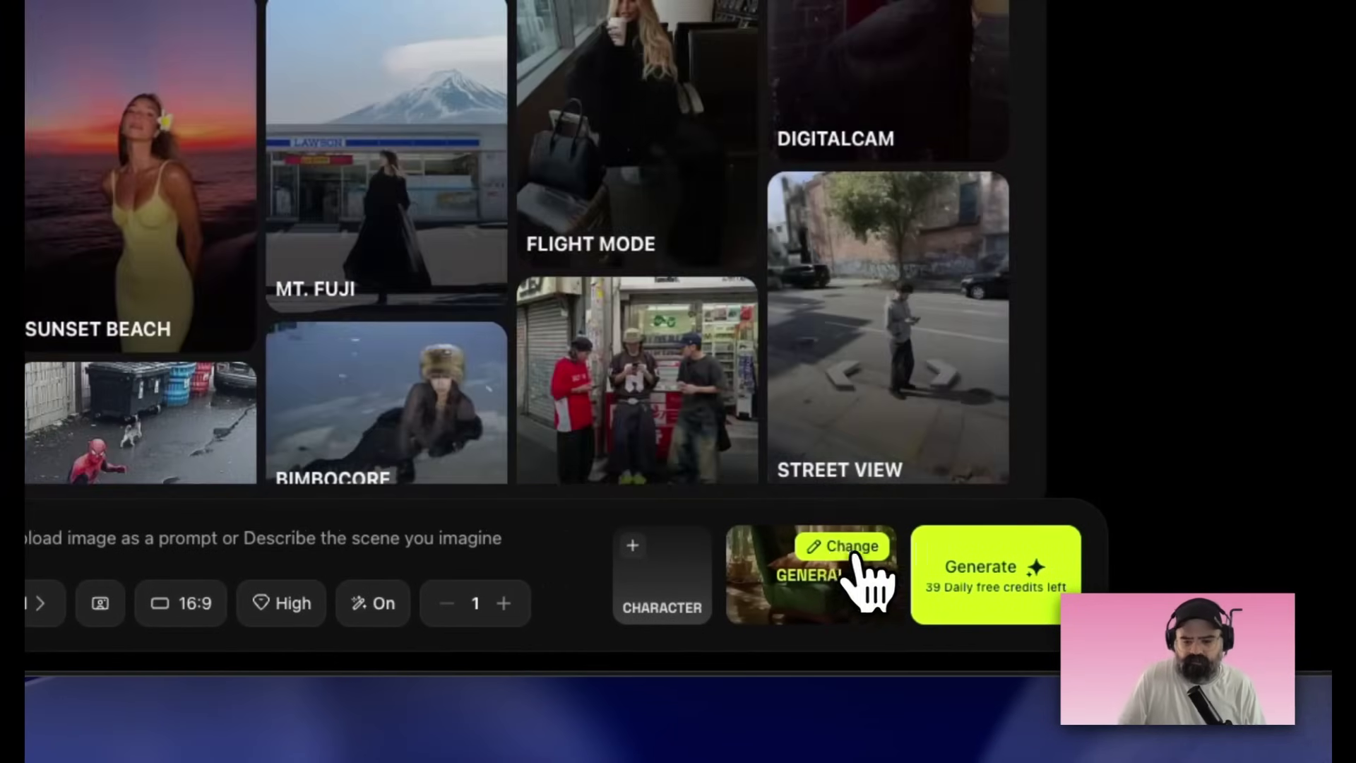
pyautogui.scroll(-10, 520, 469)
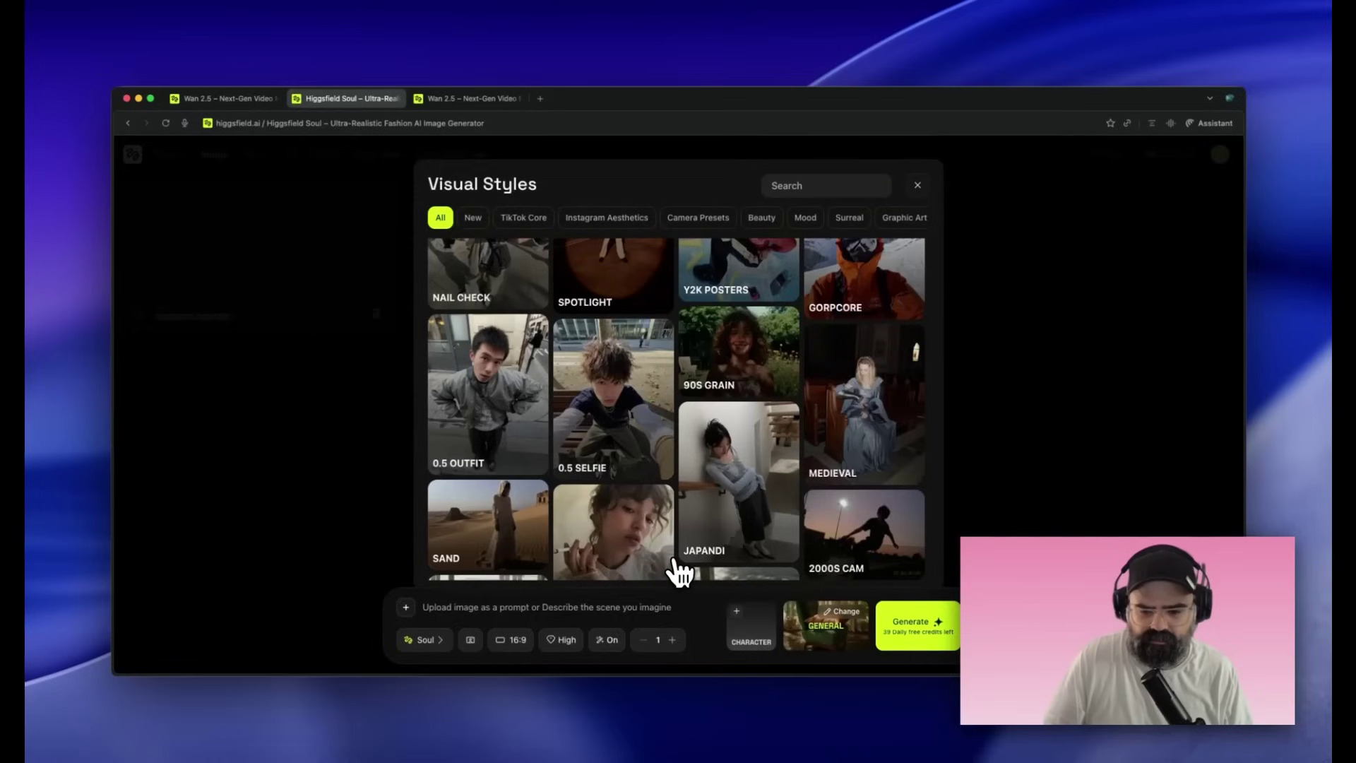
pyautogui.scroll(-5, 679, 572)
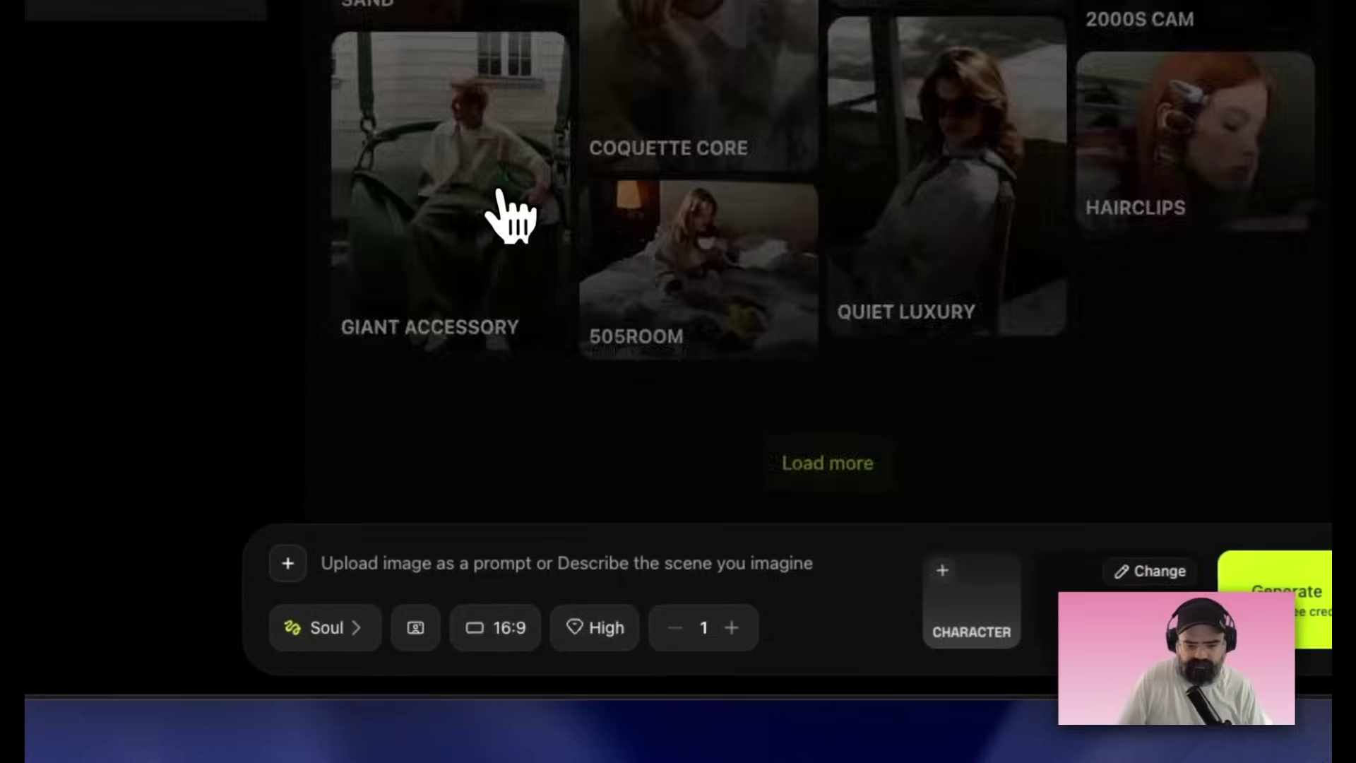
pyautogui.click(524, 436)
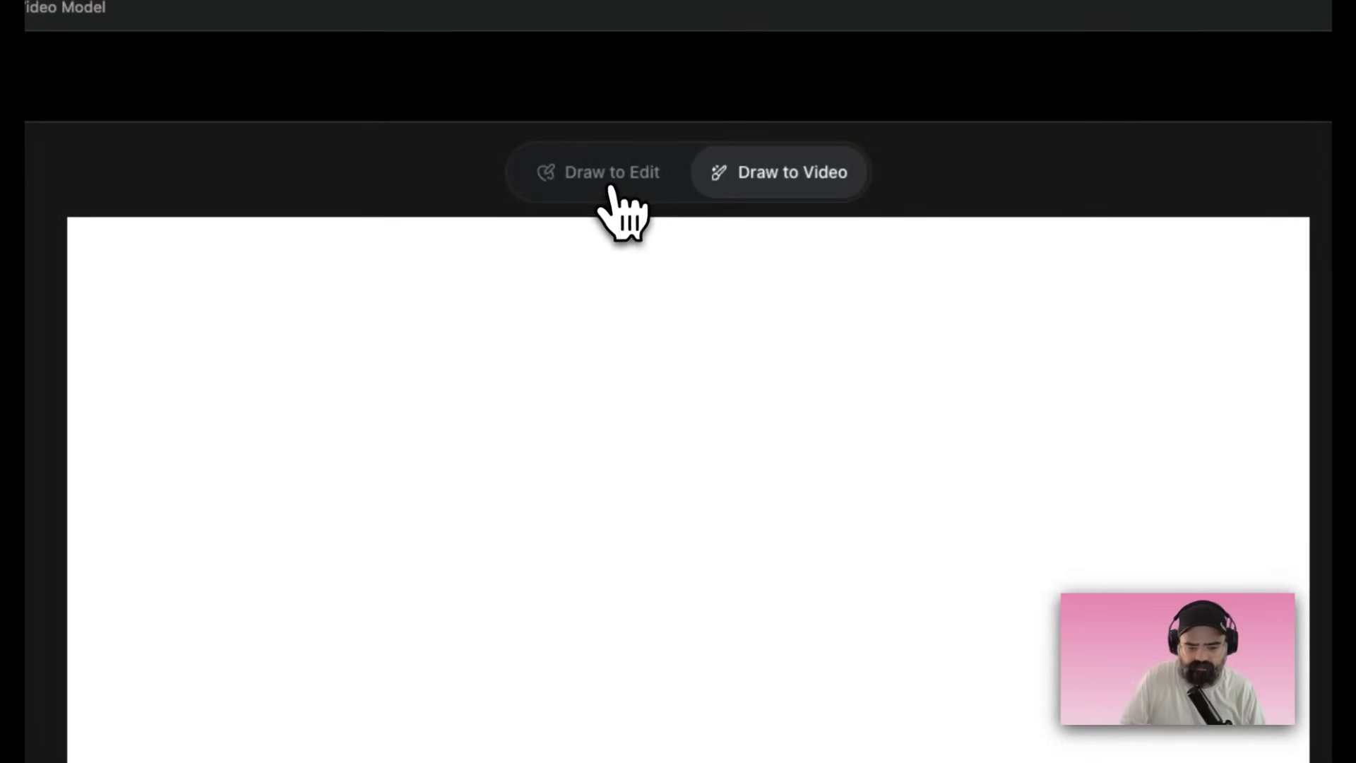
# - Upload the Candy Cane Park image of the boy and three cats from Downloads into Draw to Video
pyautogui.click(612, 185)
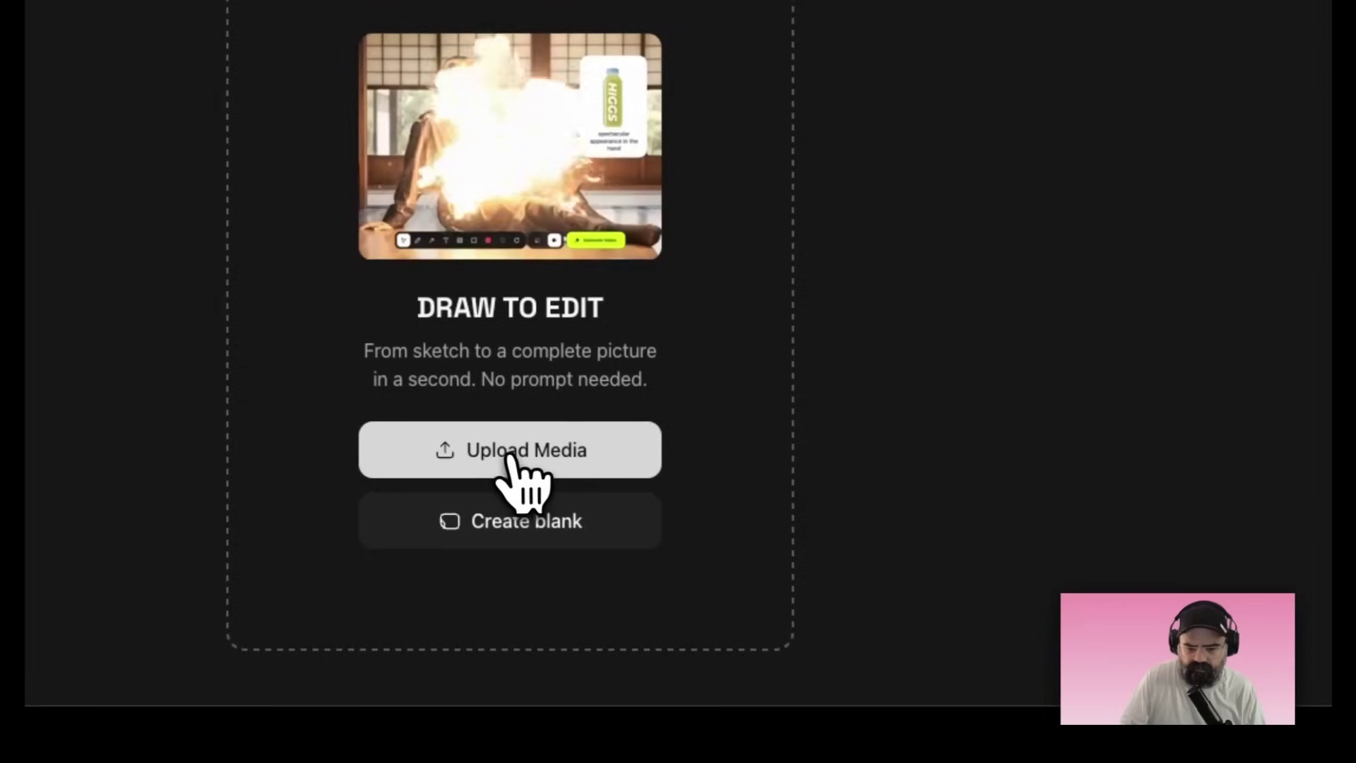
pyautogui.click(116, 334)
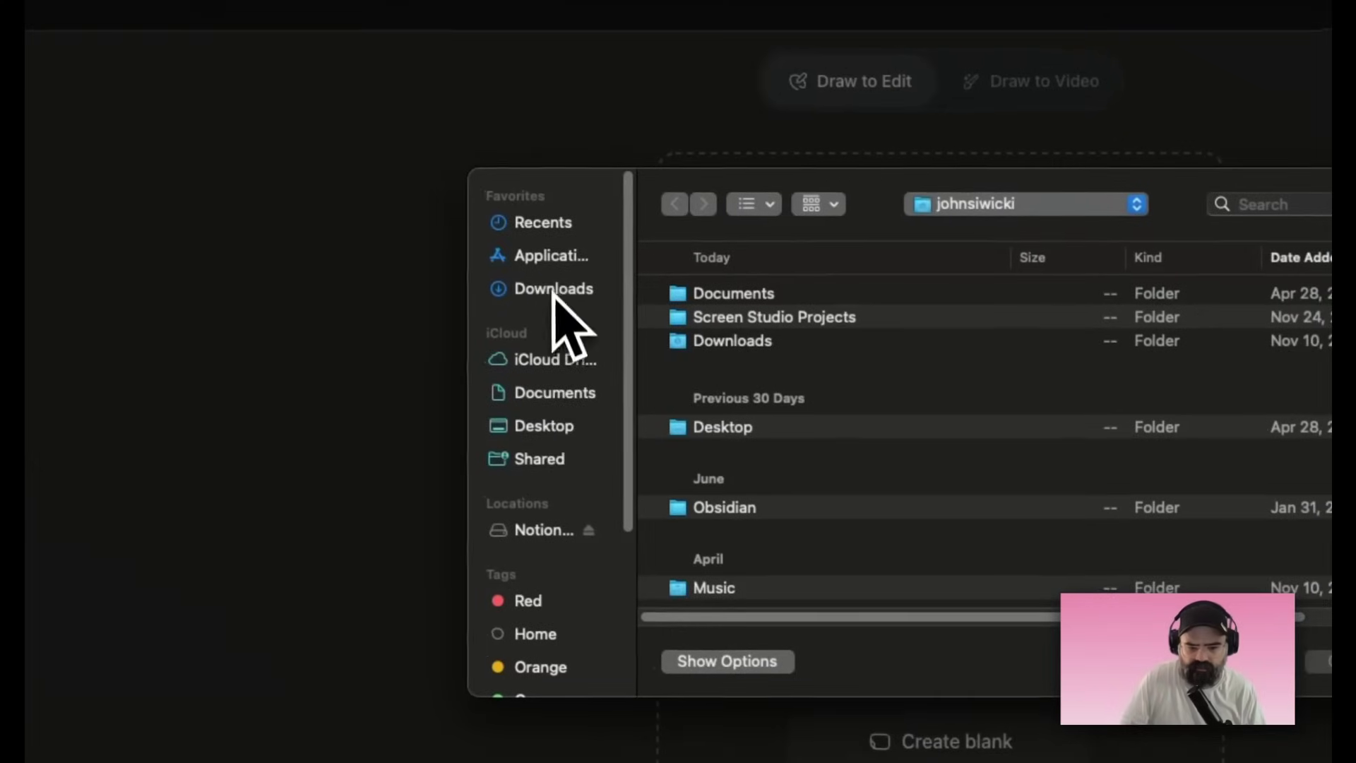
pyautogui.click(127, 68)
pyautogui.doubleClick(734, 294)
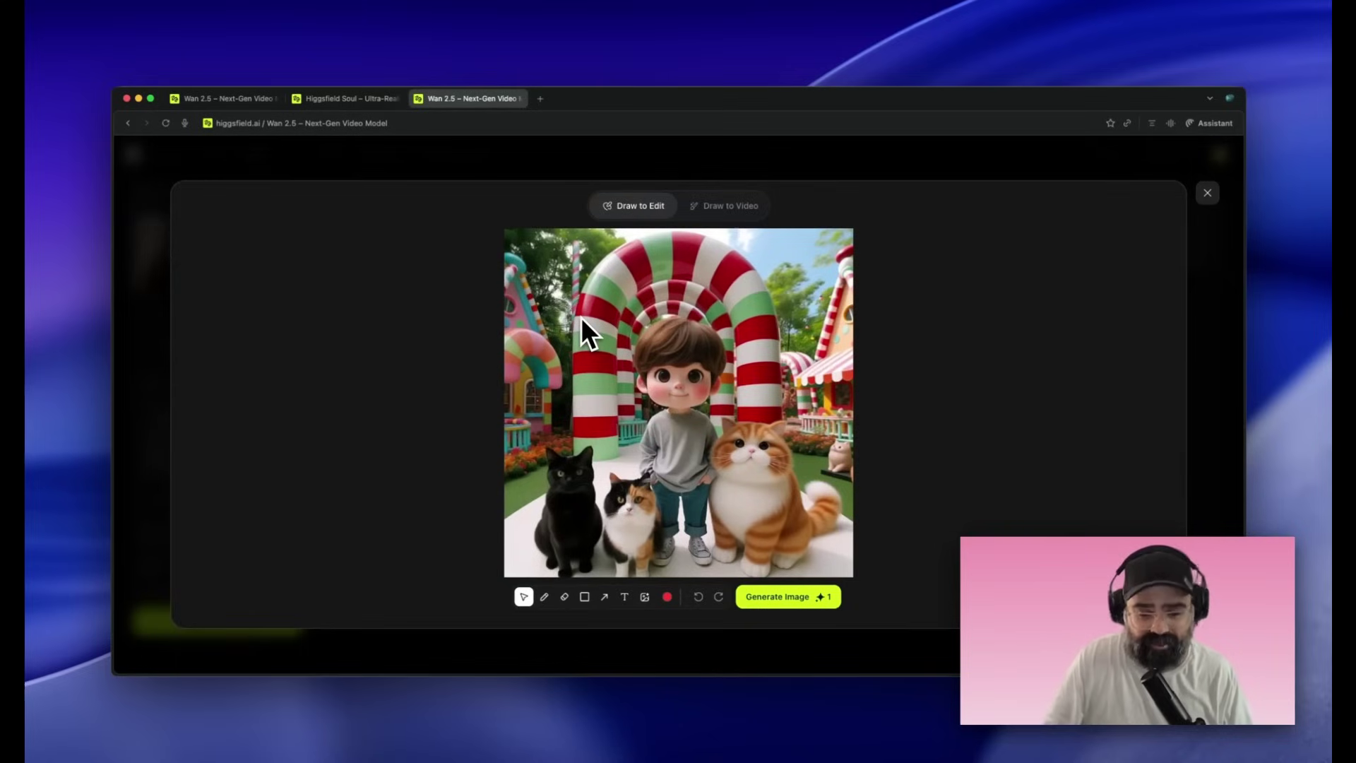
pyautogui.click(714, 205)
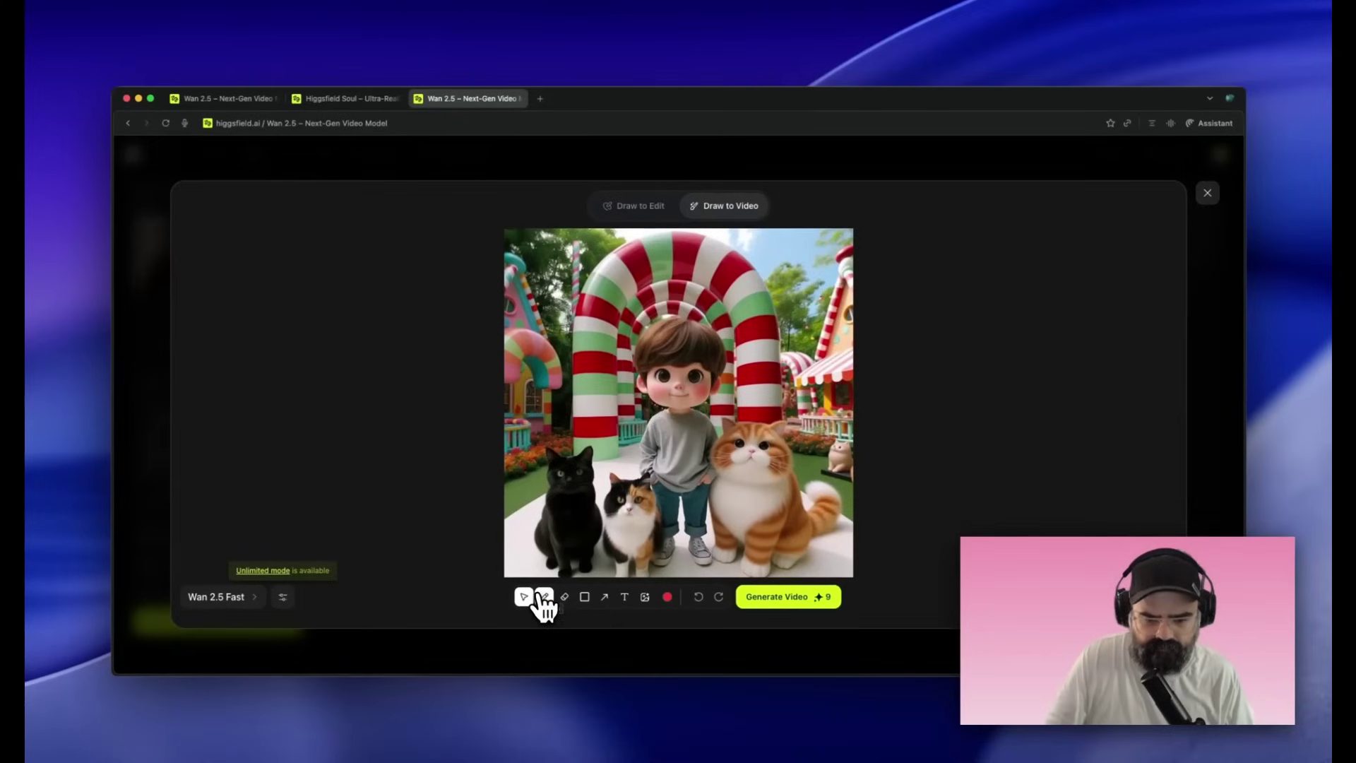
# - Draw a red arrow at the small cat, delete the red caption, and select the cookie note
pyautogui.click(604, 596)
pyautogui.moveTo(814, 418); pyautogui.dragTo(832, 445)
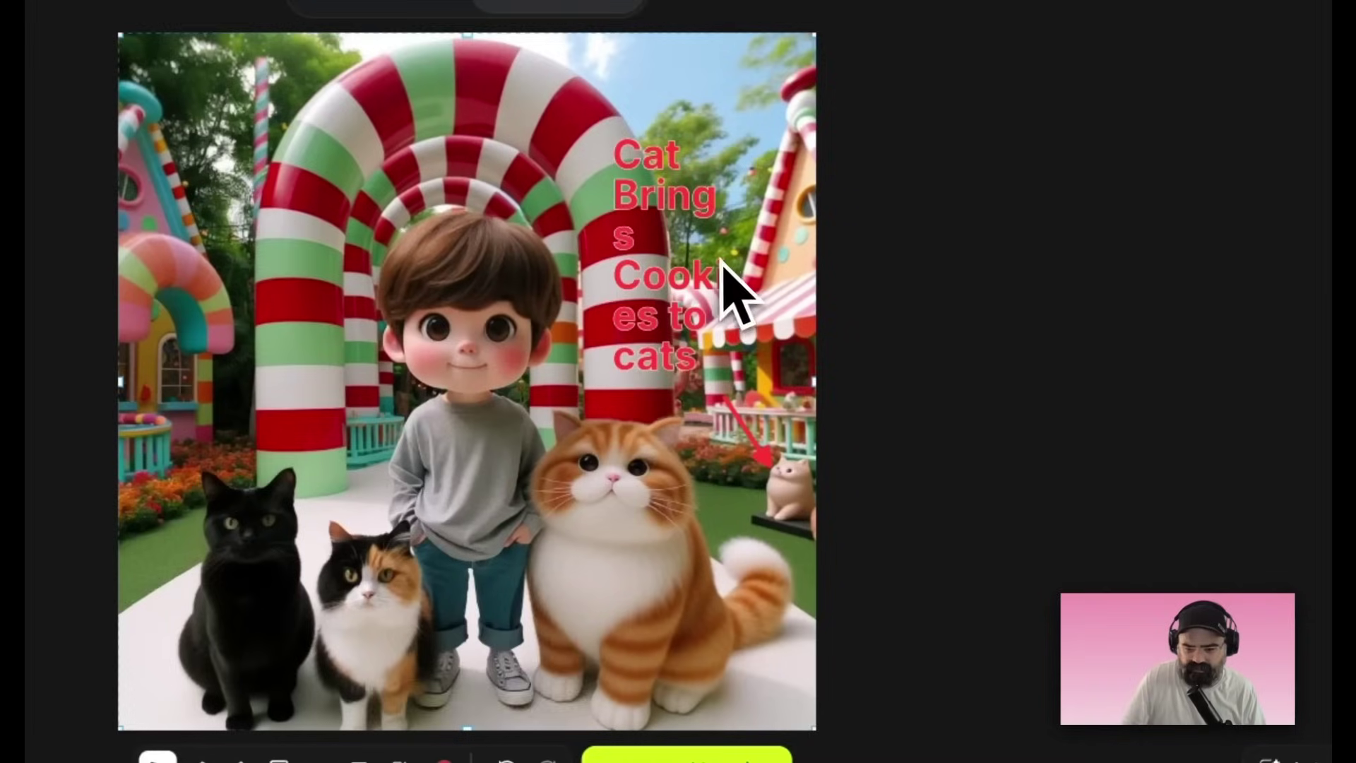
pyautogui.click(799, 364)
pyautogui.click(675, 569)
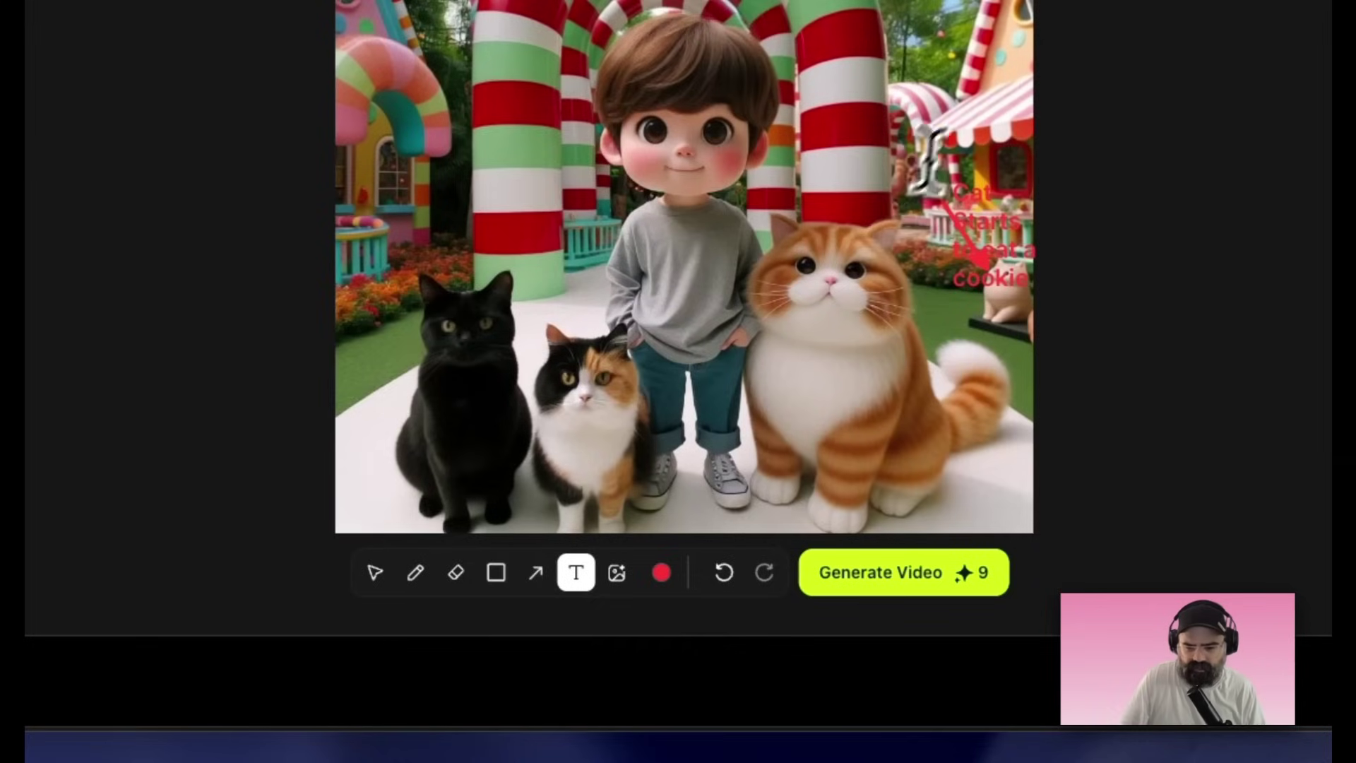
pyautogui.click(523, 597)
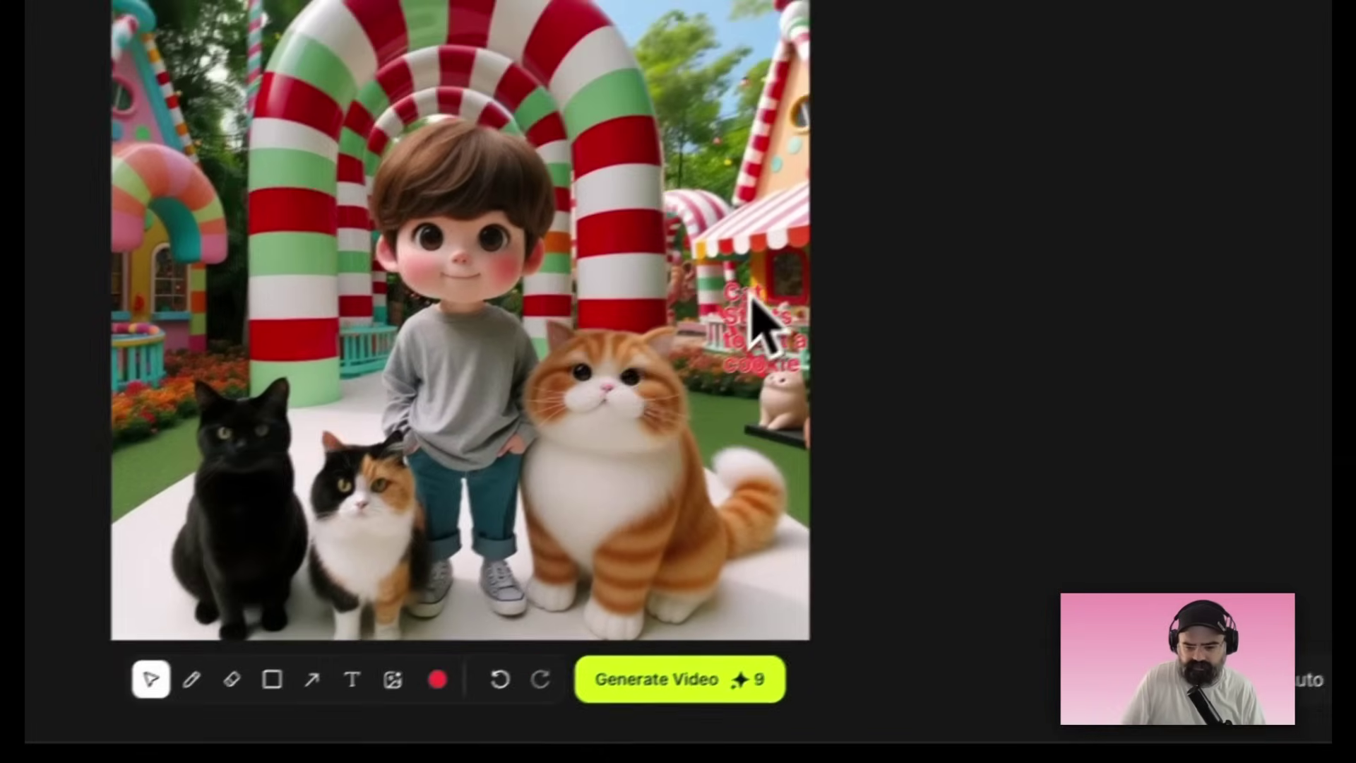
pyautogui.click(830, 419)
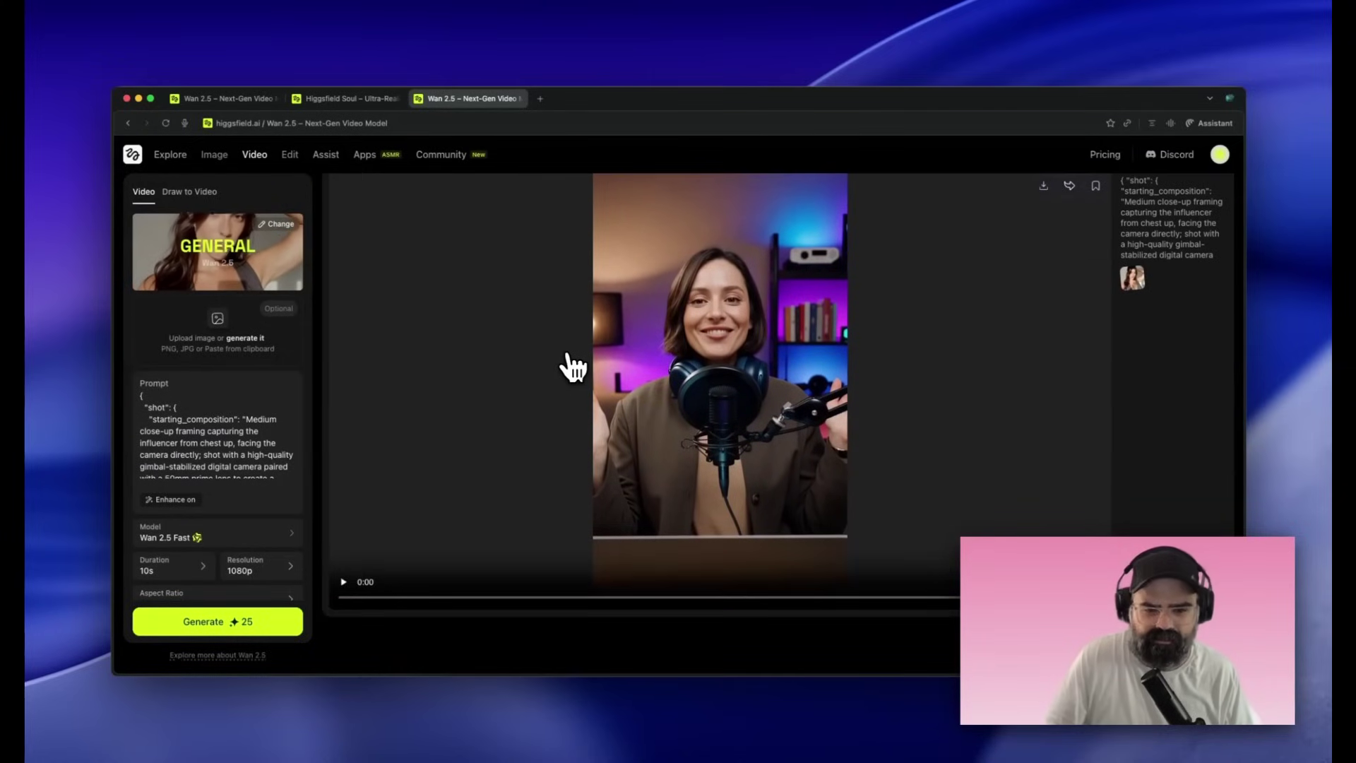
pyautogui.click(343, 585)
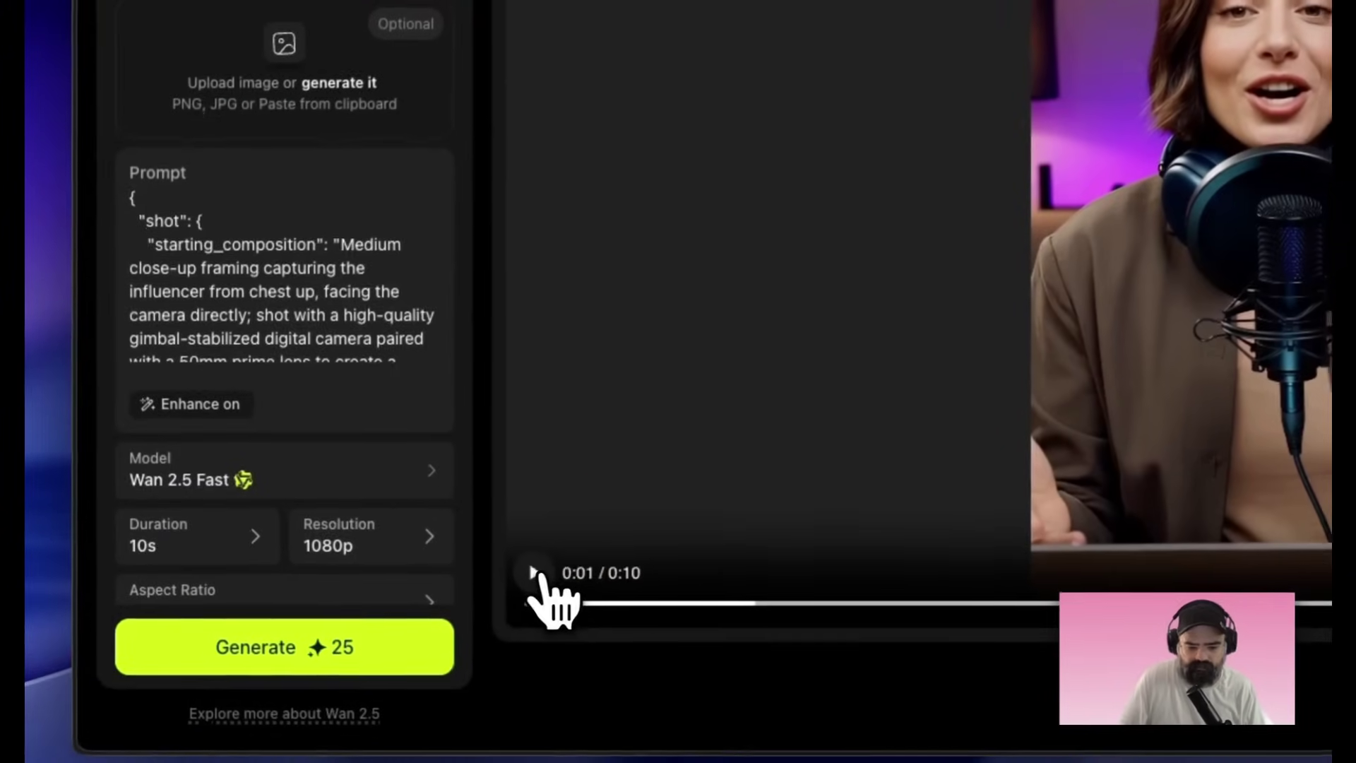
pyautogui.click(344, 586)
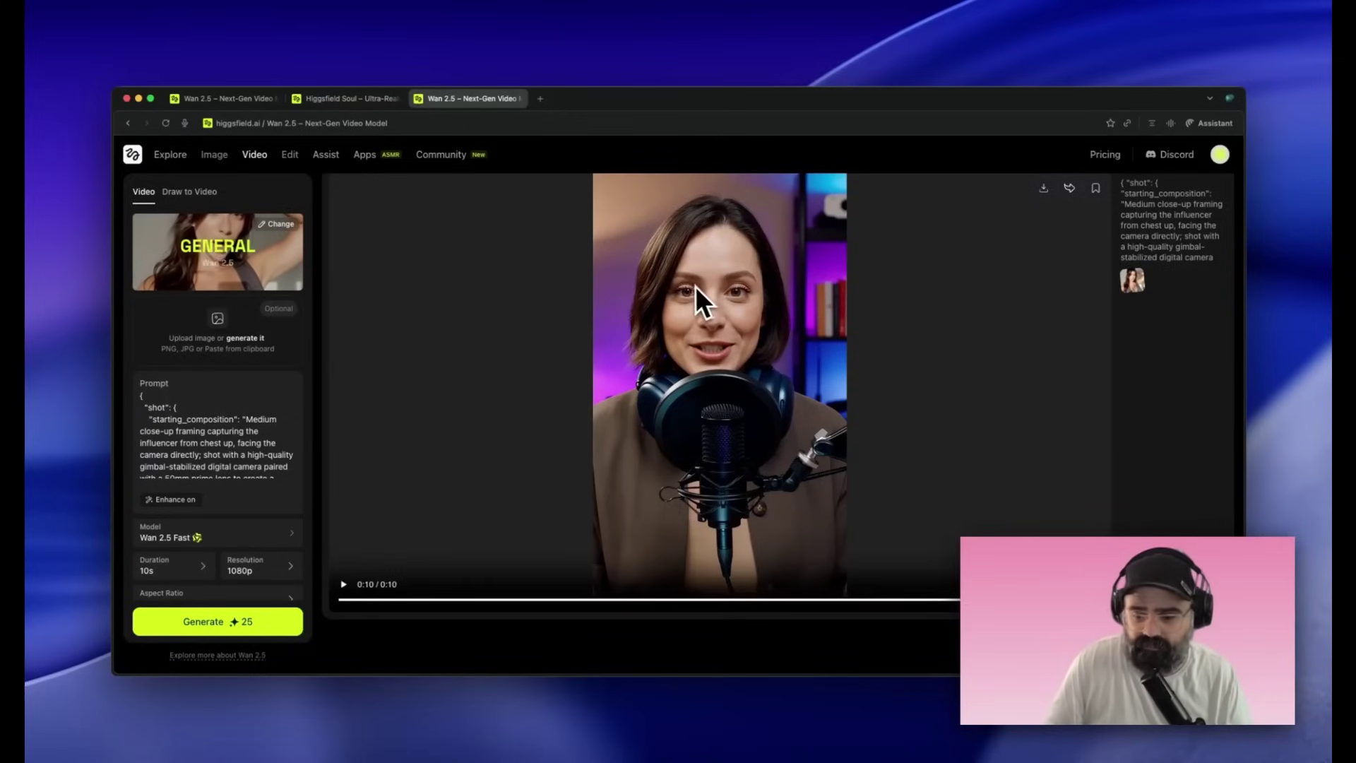
pyautogui.click(374, 600)
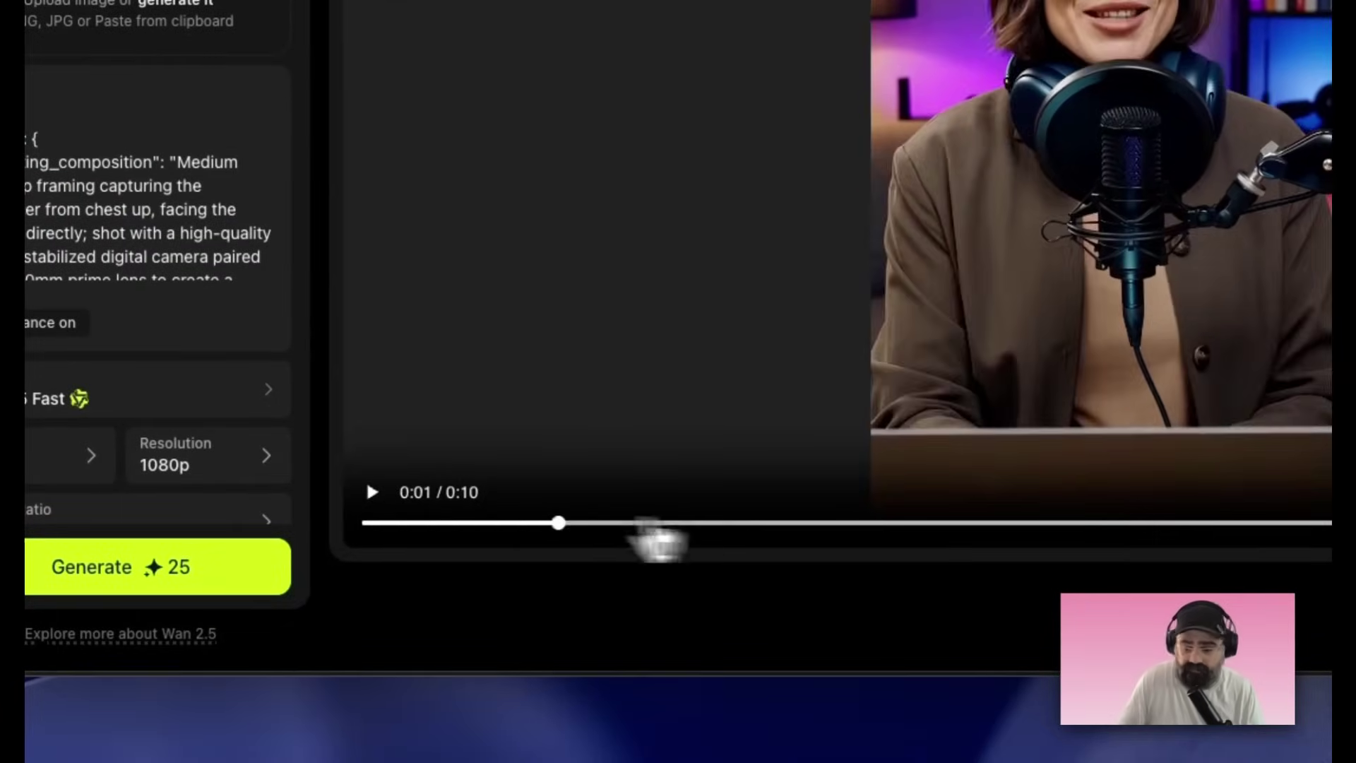
pyautogui.moveTo(649, 524); pyautogui.dragTo(911, 523)
pyautogui.click(372, 492)
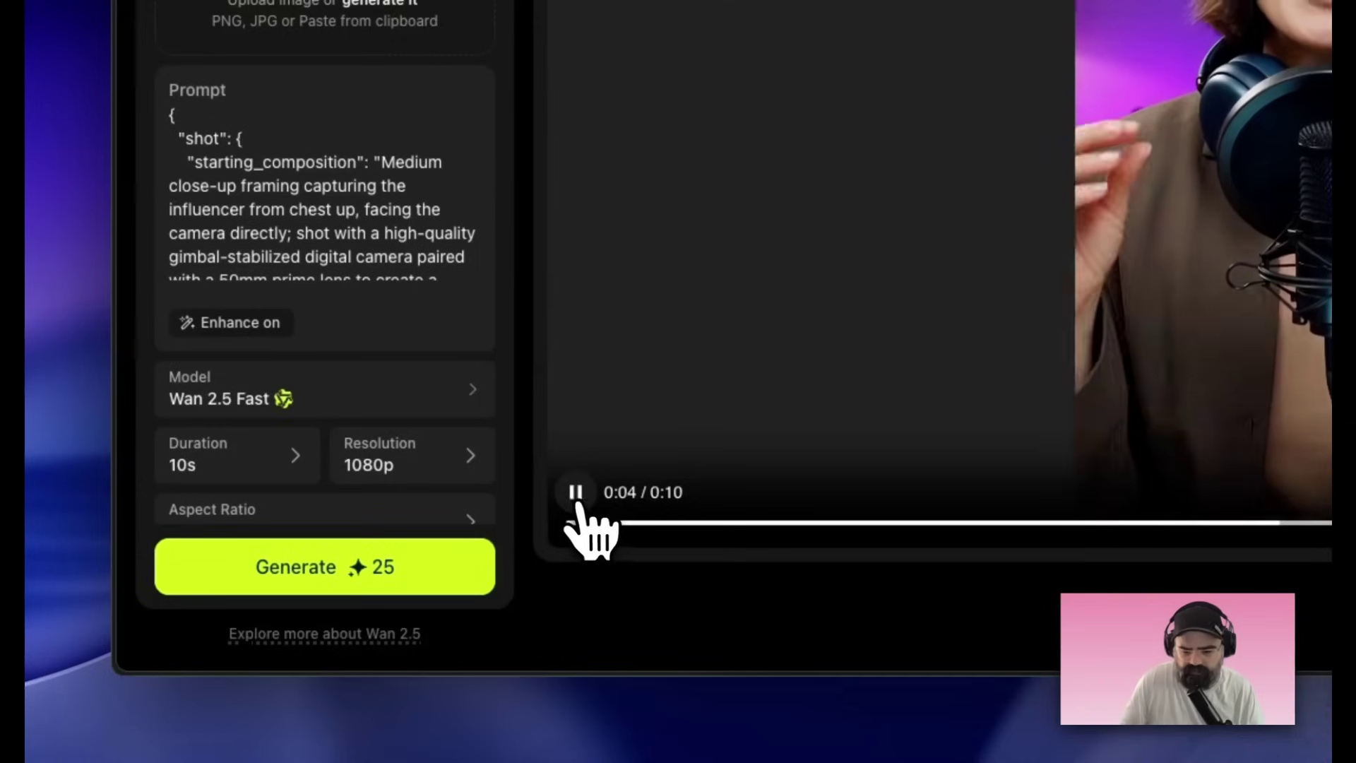
pyautogui.press('Left')
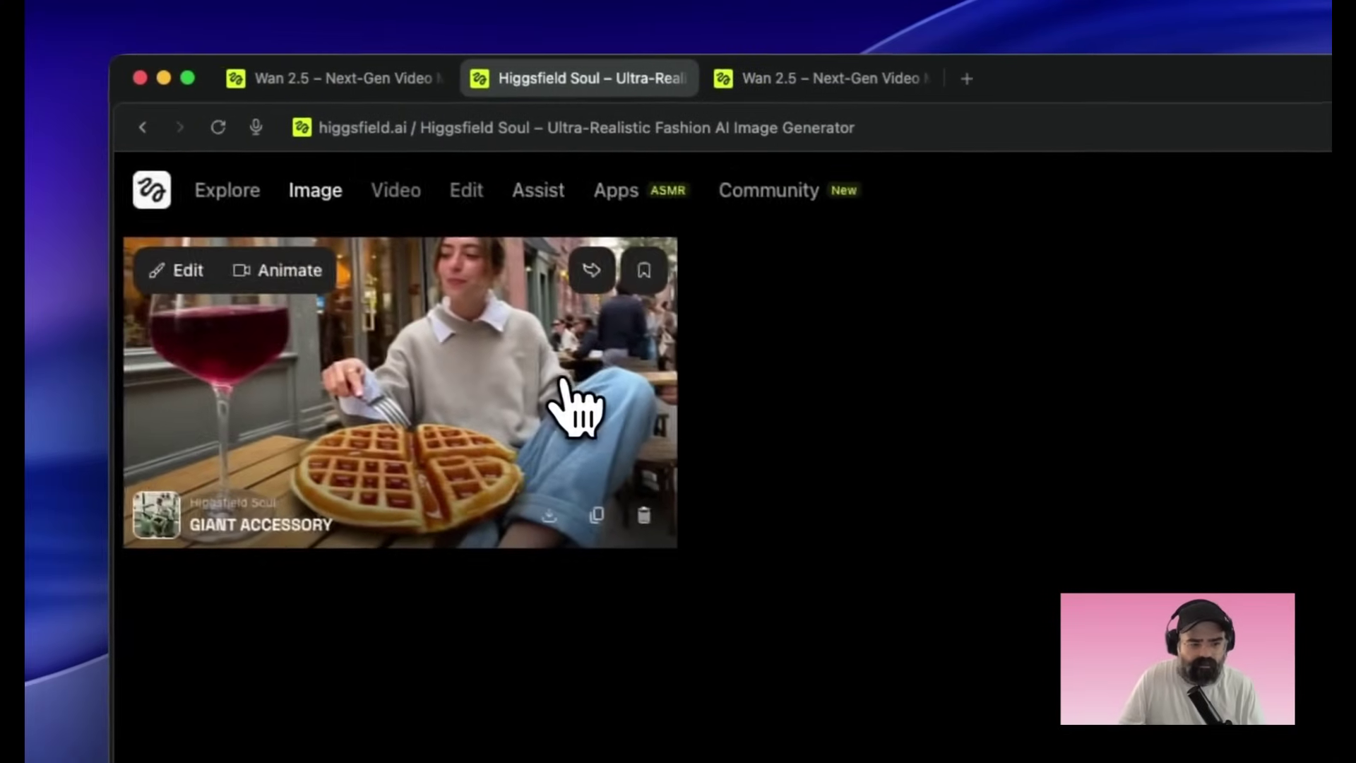
# - Load the wine-and-waffle image and write a prompt where the person can't figure out how to eat the waffle
pyautogui.click(563, 385)
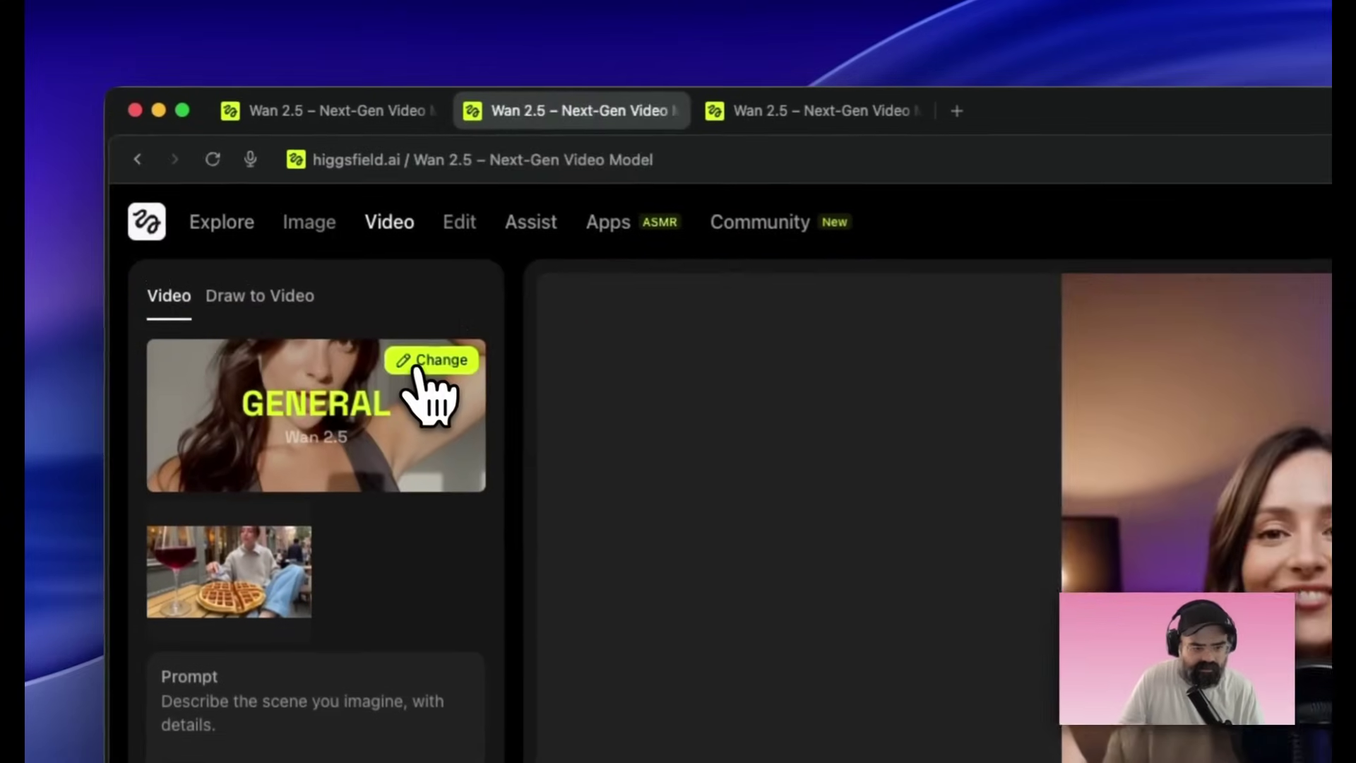
pyautogui.click(272, 227)
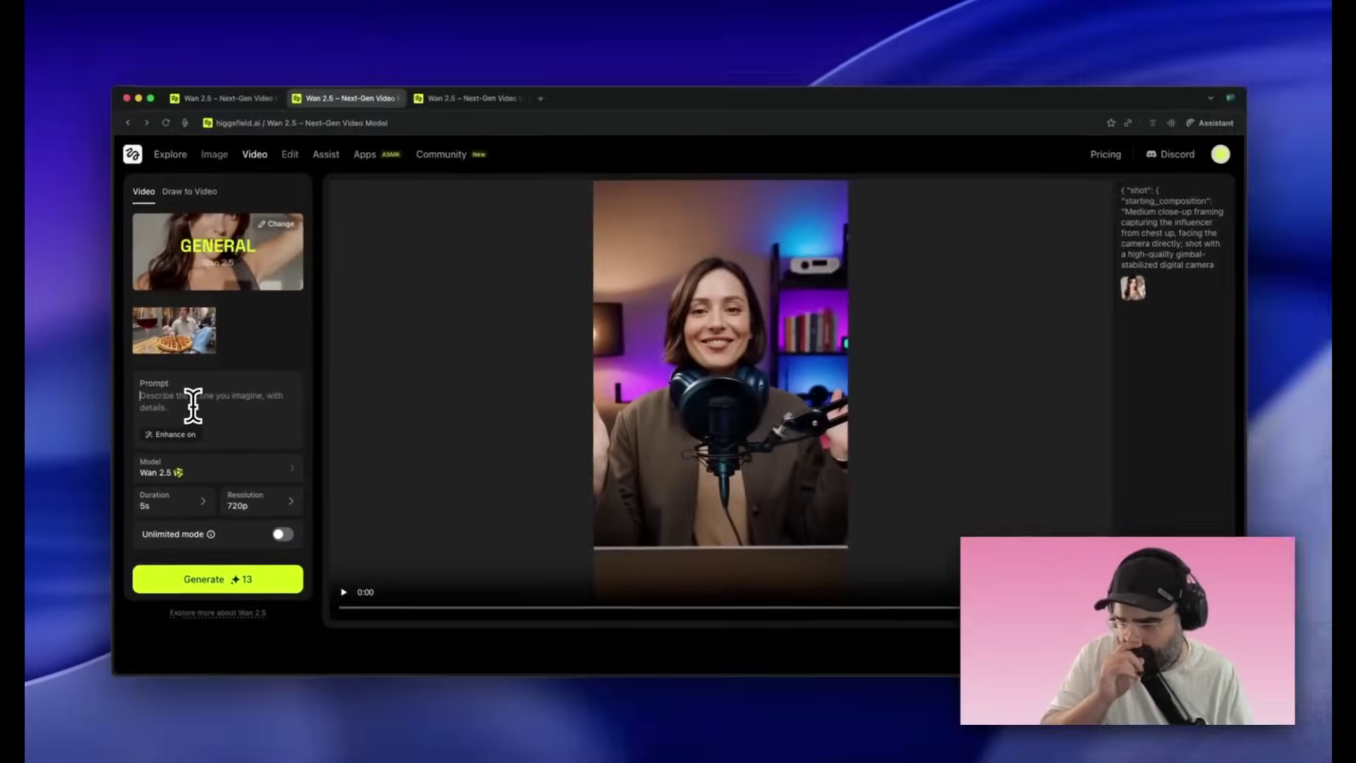
pyautogui.write('the o')
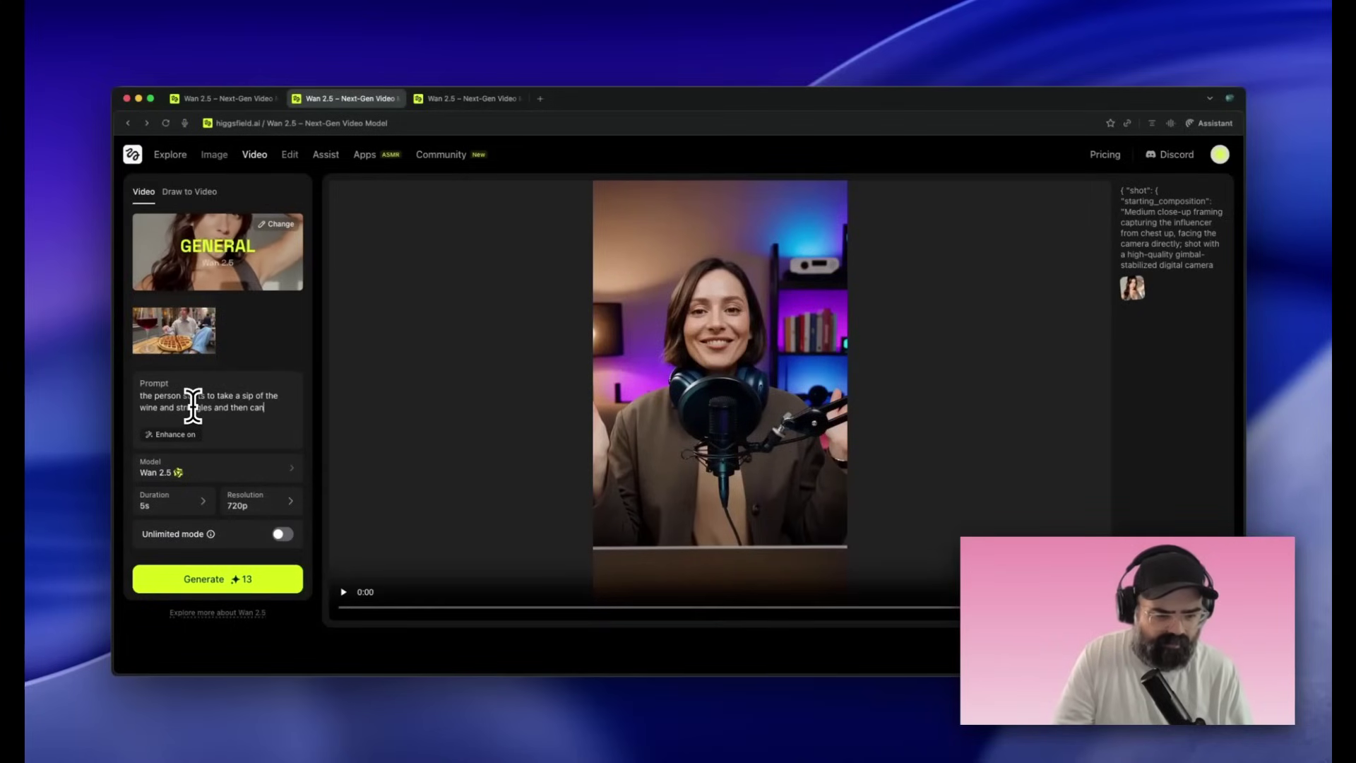
pyautogui.write('out how to e')
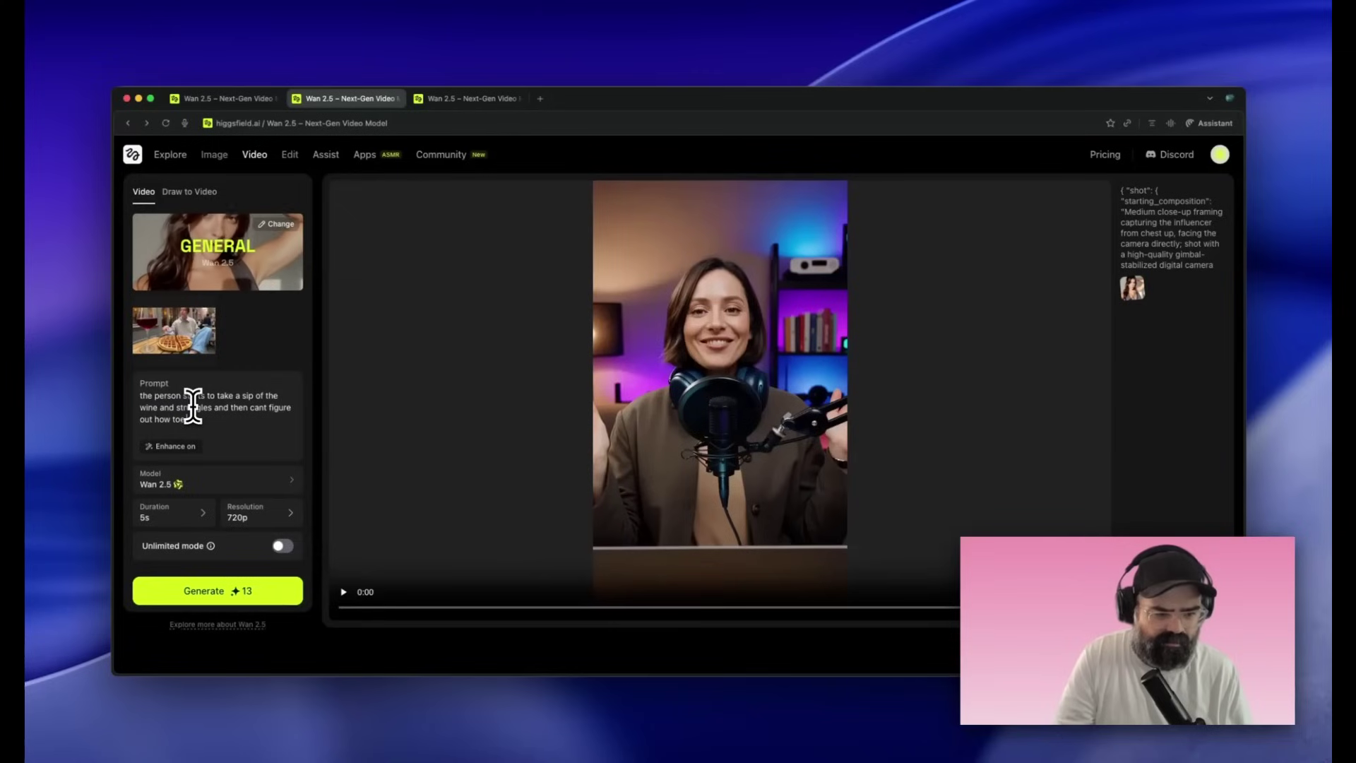
pyautogui.write('at the waffle')
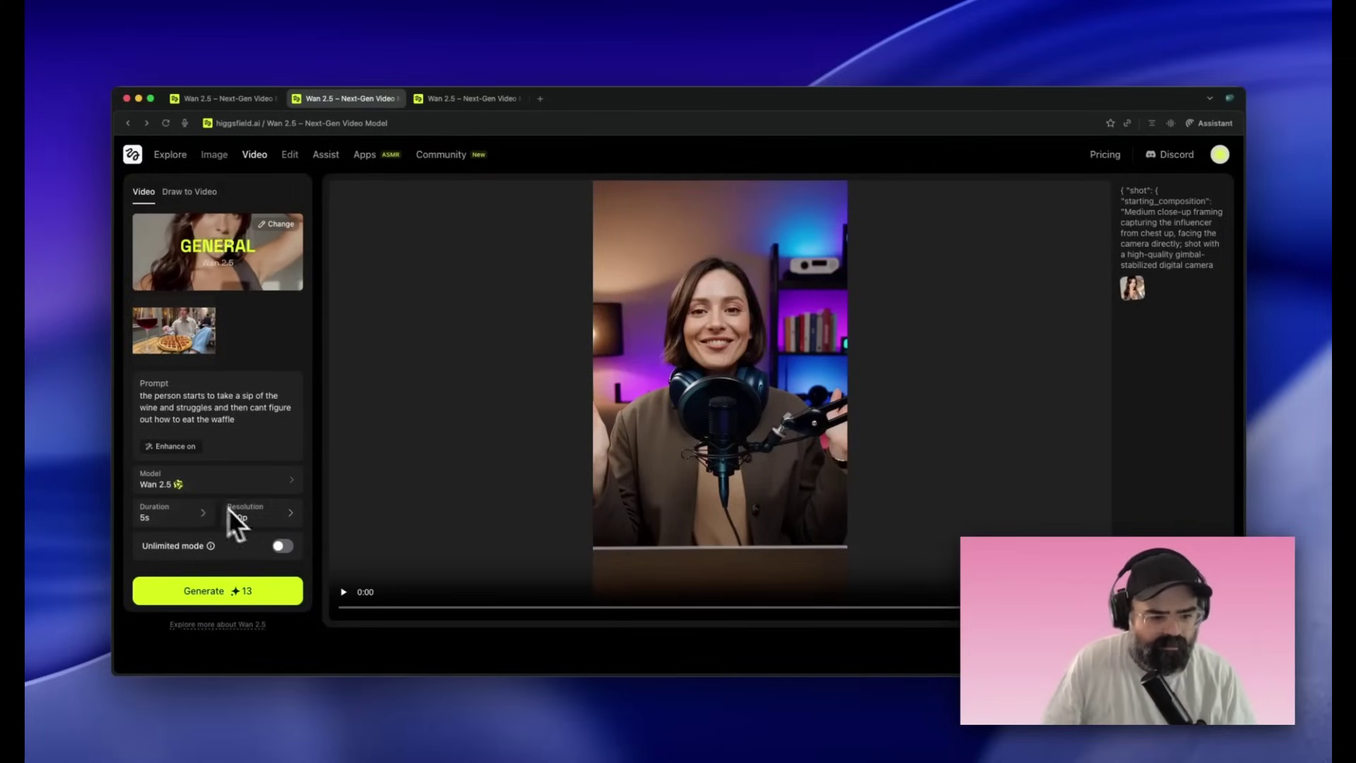
# - Keep 720p resolution and generate the 5-second waffle video
pyautogui.click(251, 518)
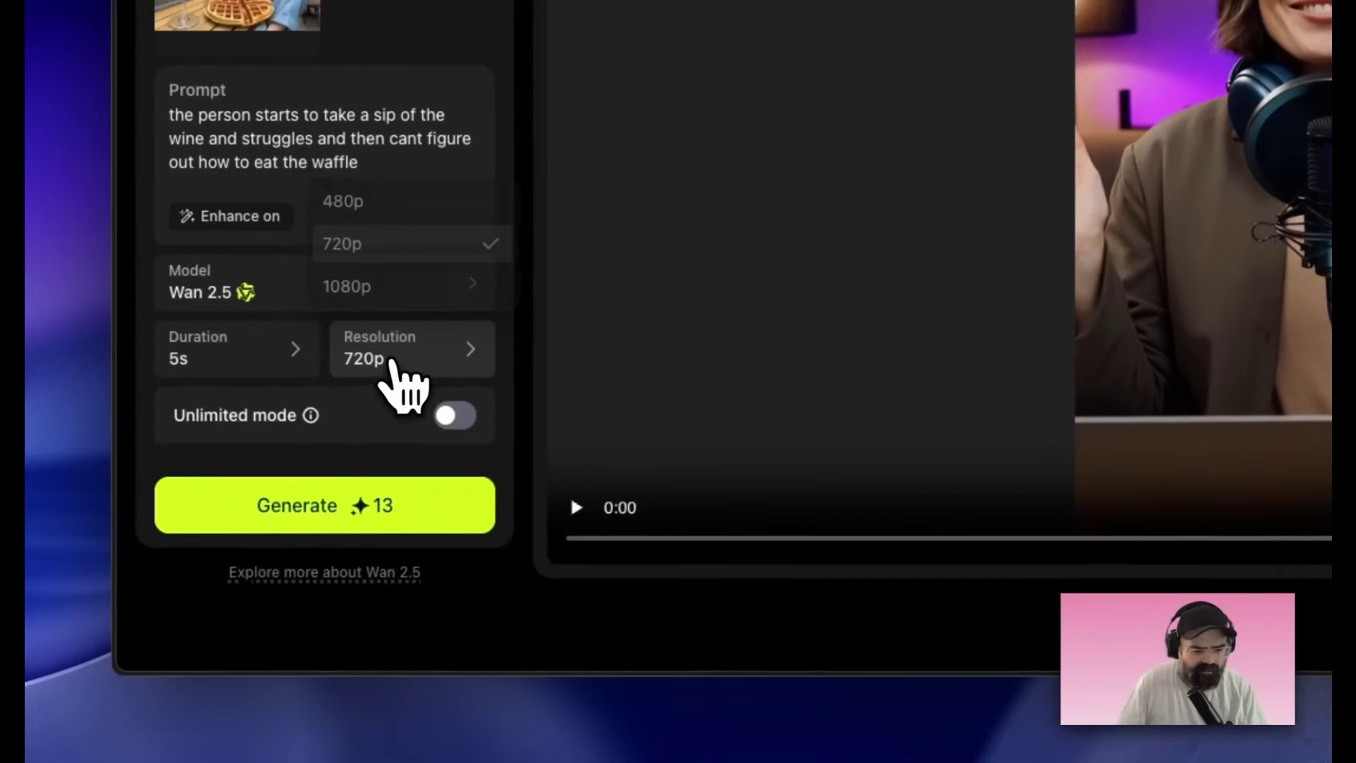
pyautogui.click(392, 362)
pyautogui.click(367, 512)
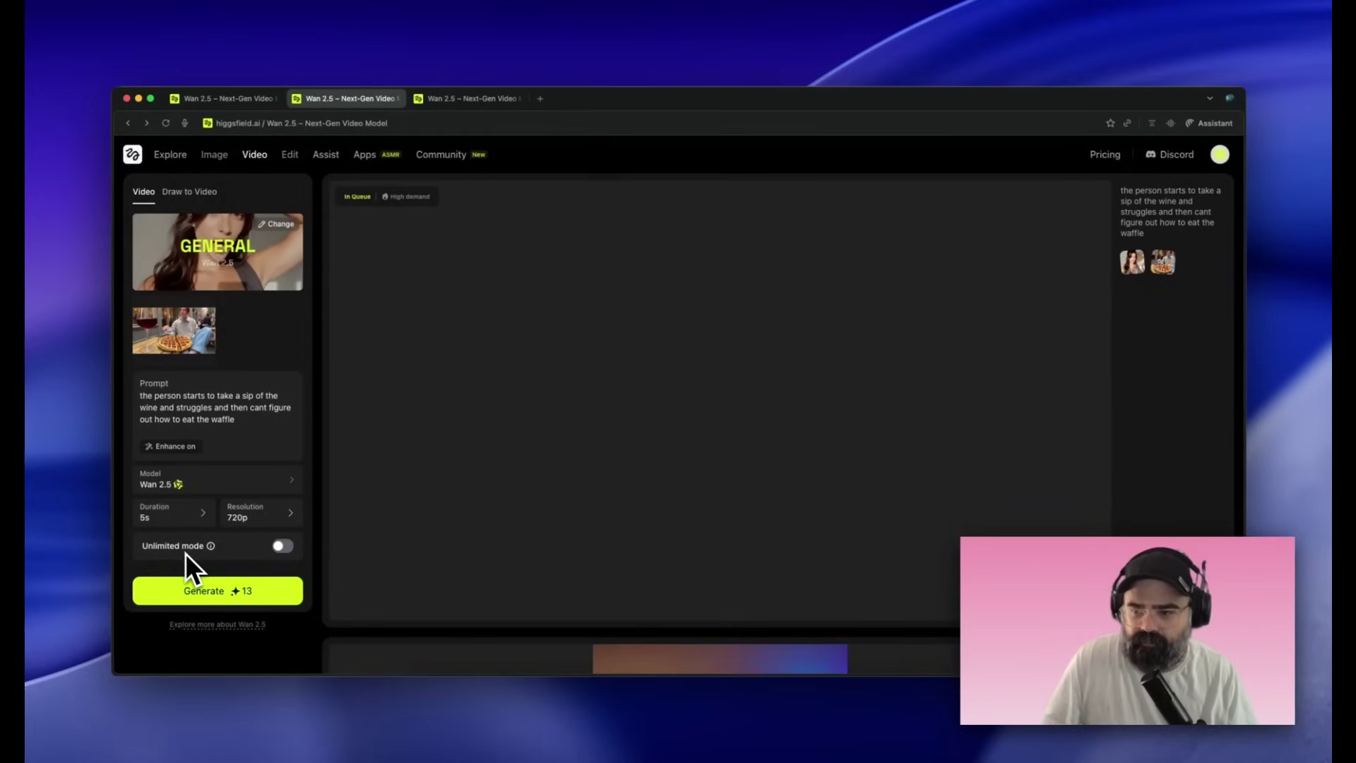
pyautogui.scroll(-5, 593, 558)
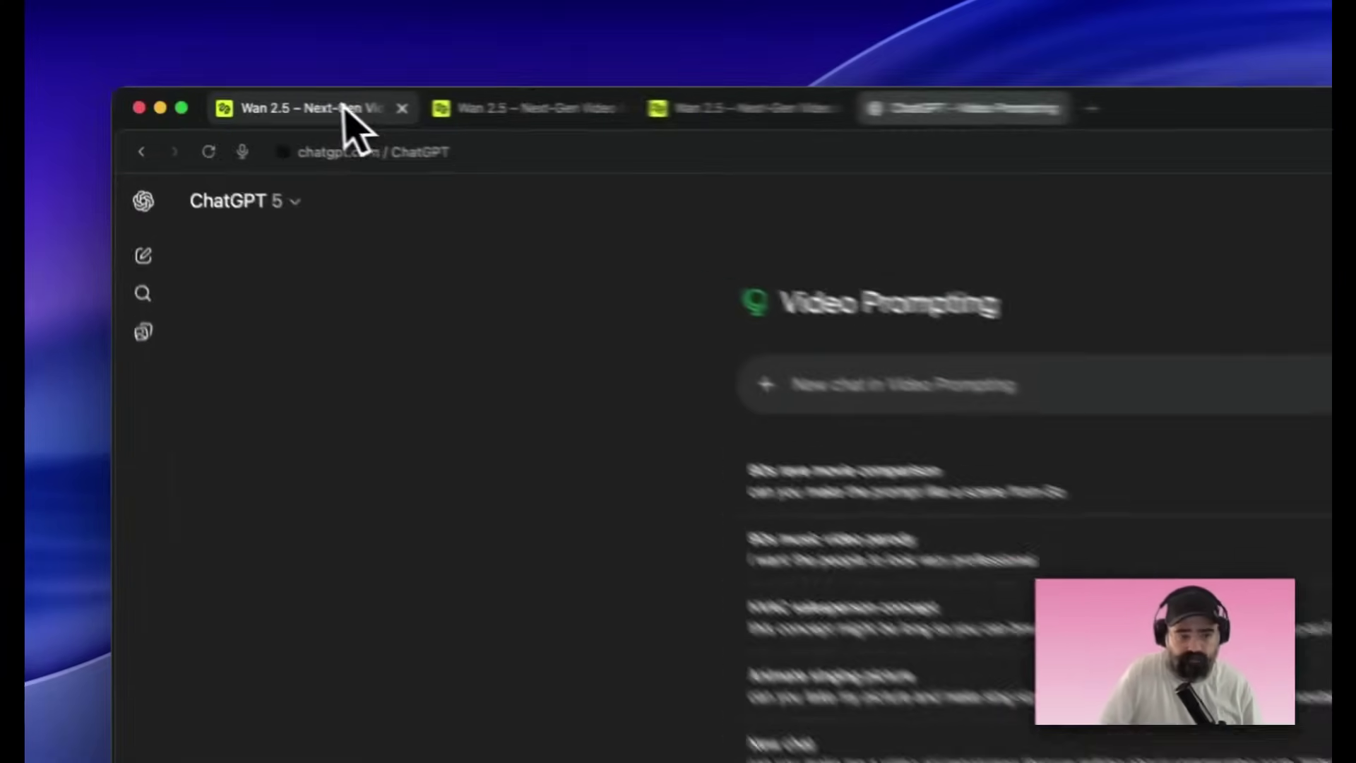
# - Close the duplicate Wan 2.5 tab
pyautogui.click(241, 99)
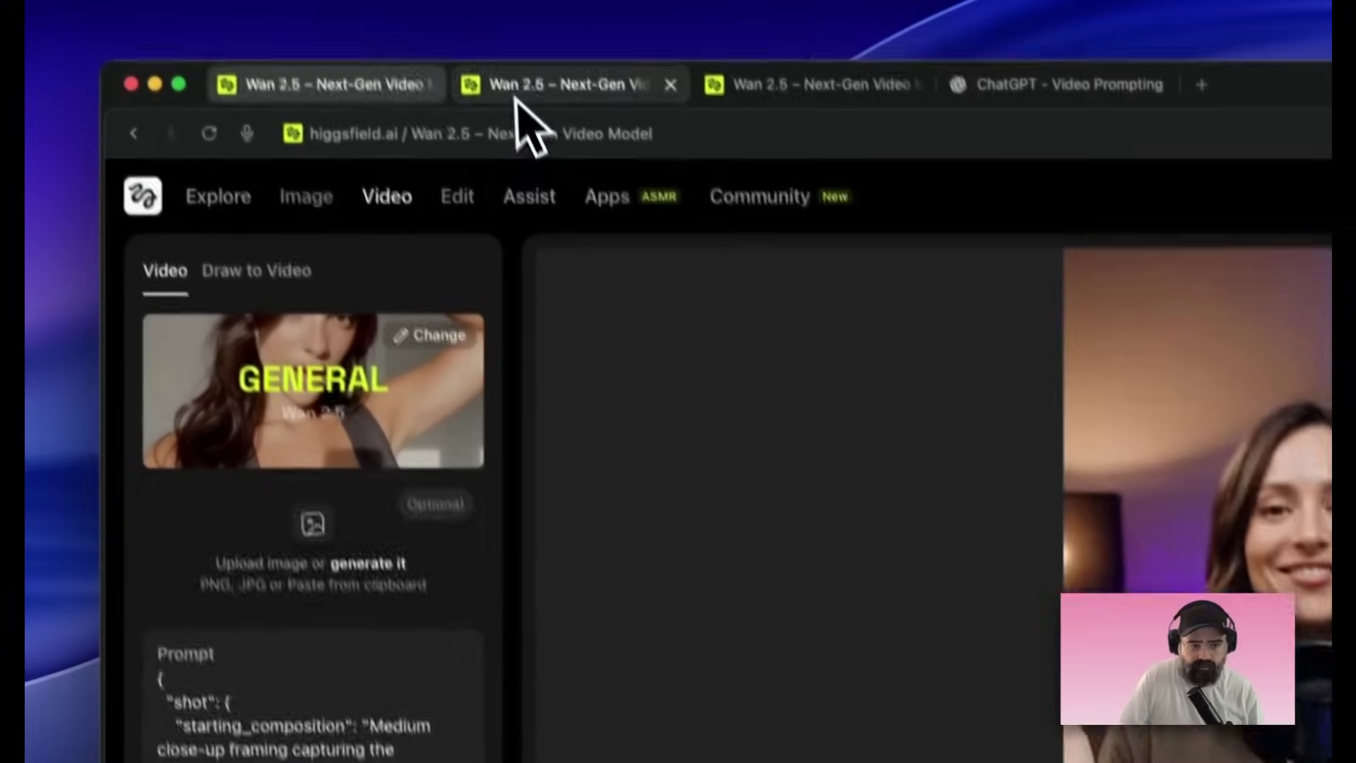
pyautogui.click(327, 99)
pyautogui.click(438, 110)
pyautogui.click(760, 116)
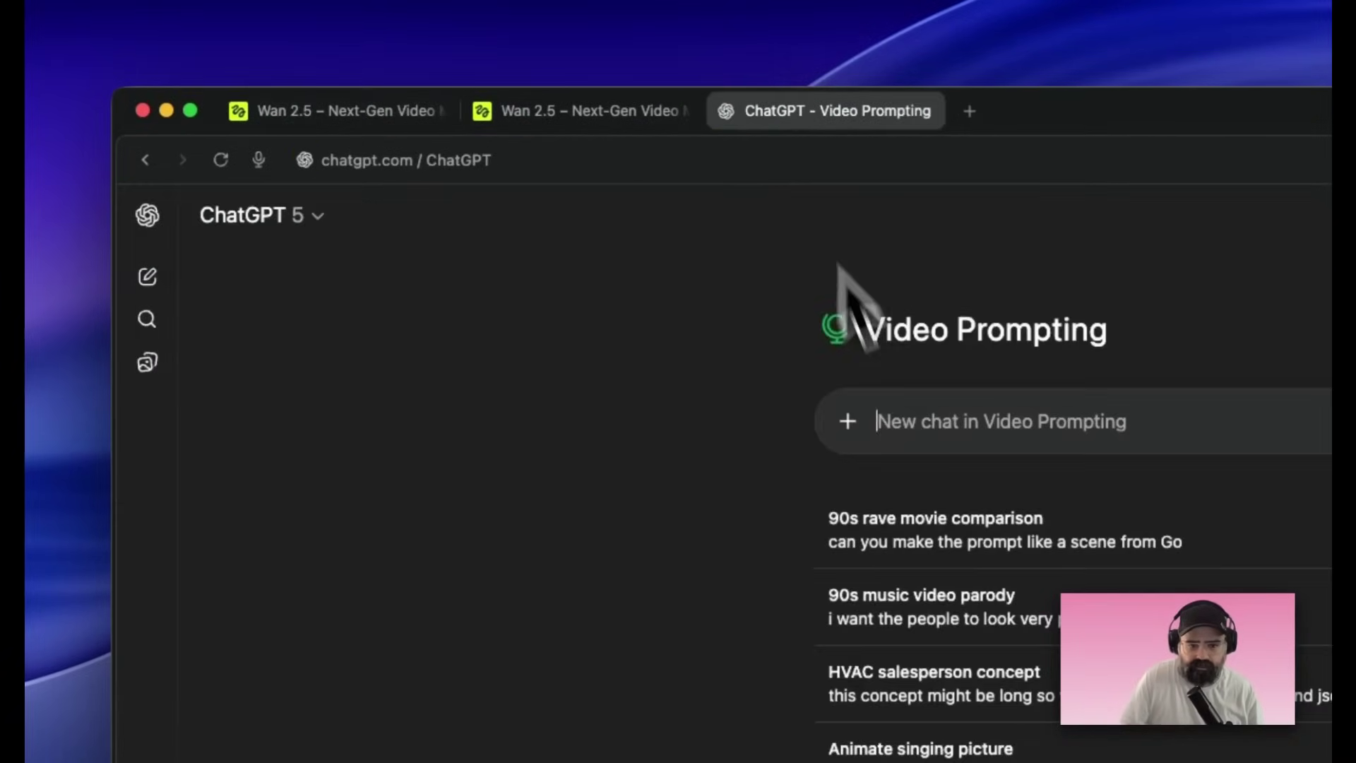
pyautogui.click(356, 120)
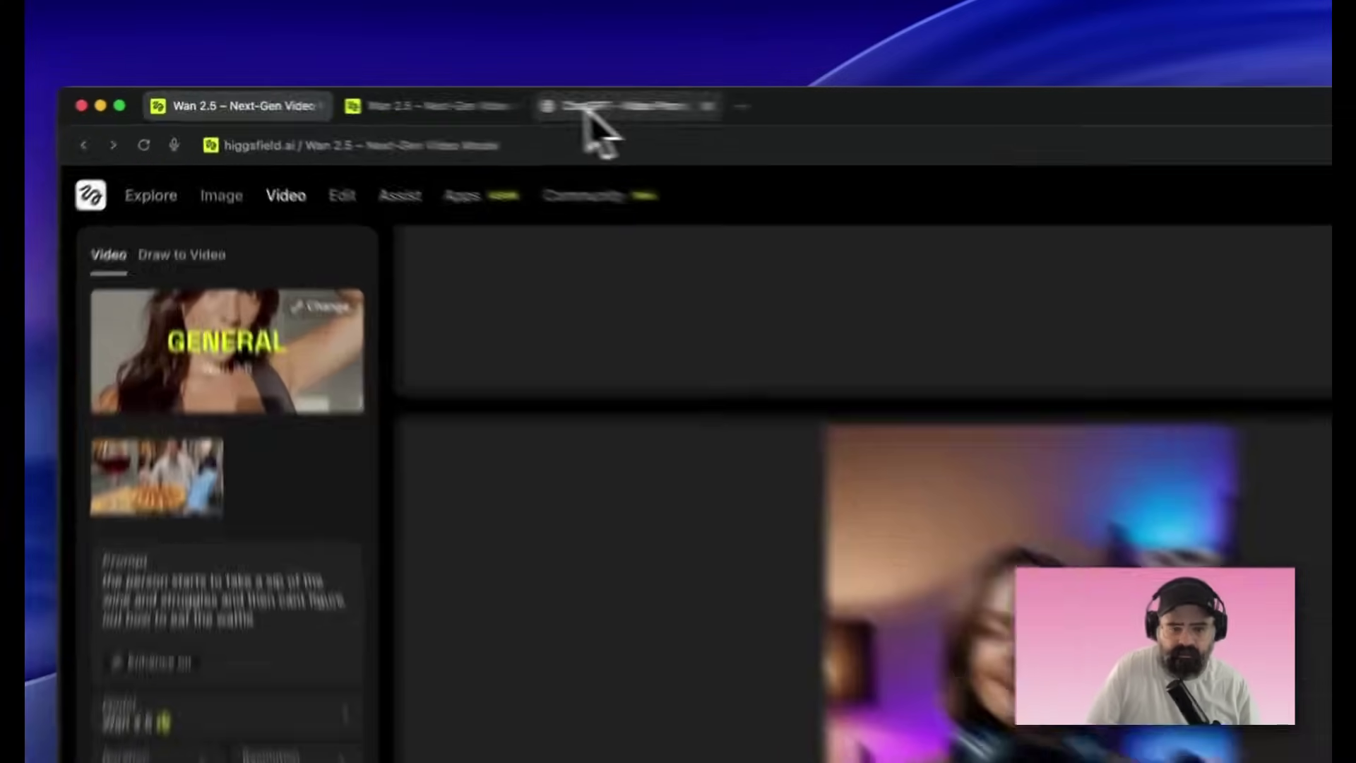
# - In ChatGPT Video Prompting, request a podcast episode where two people discuss robots before a robot enters
pyautogui.click(586, 110)
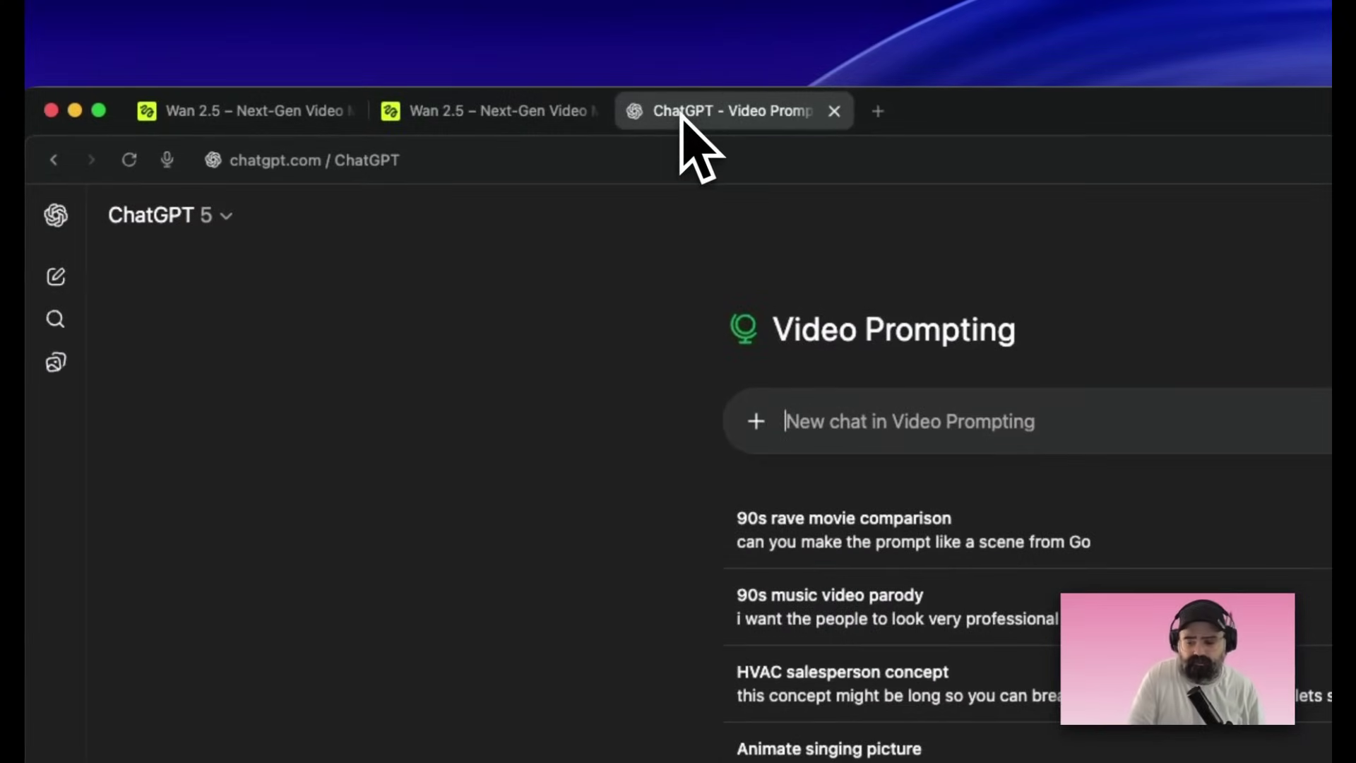
pyautogui.write('an exampe')
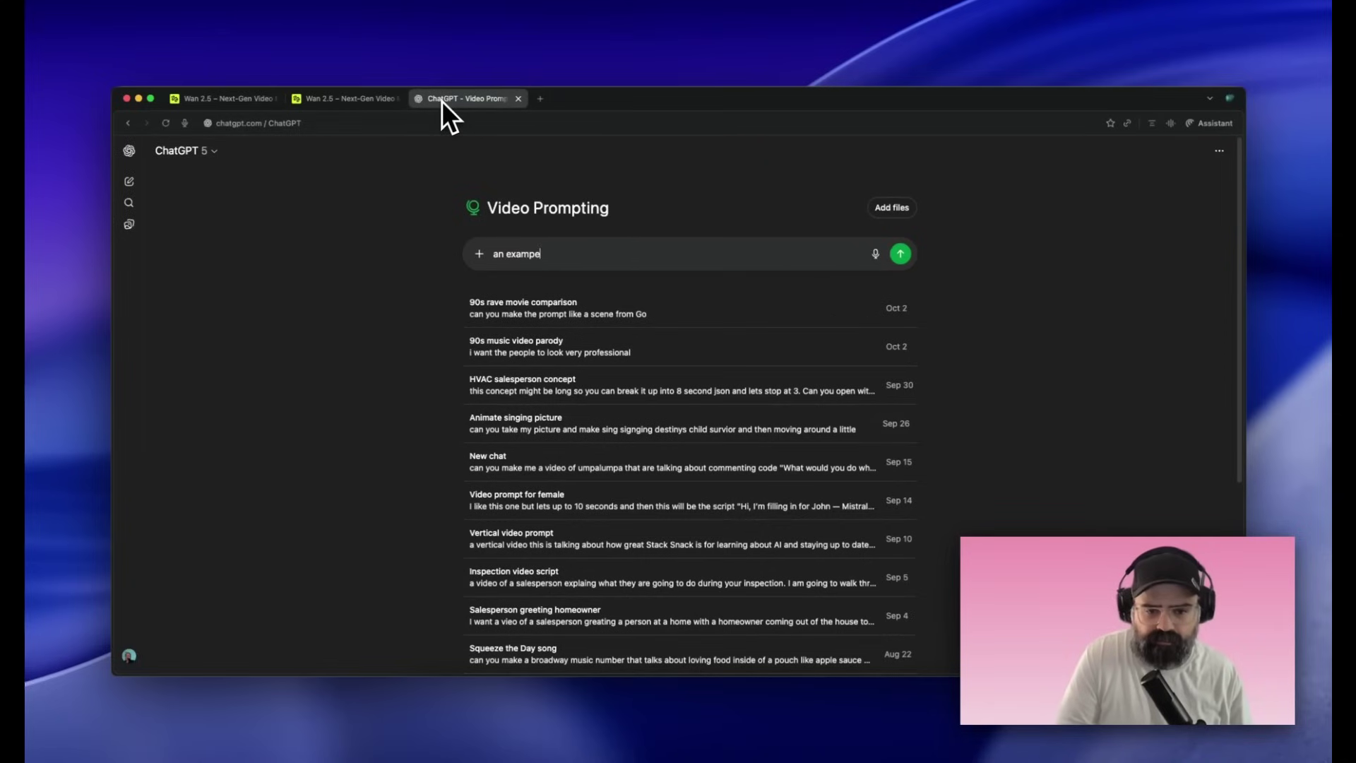
pyautogui.press('super+a')
pyautogui.write('a podcast epis')
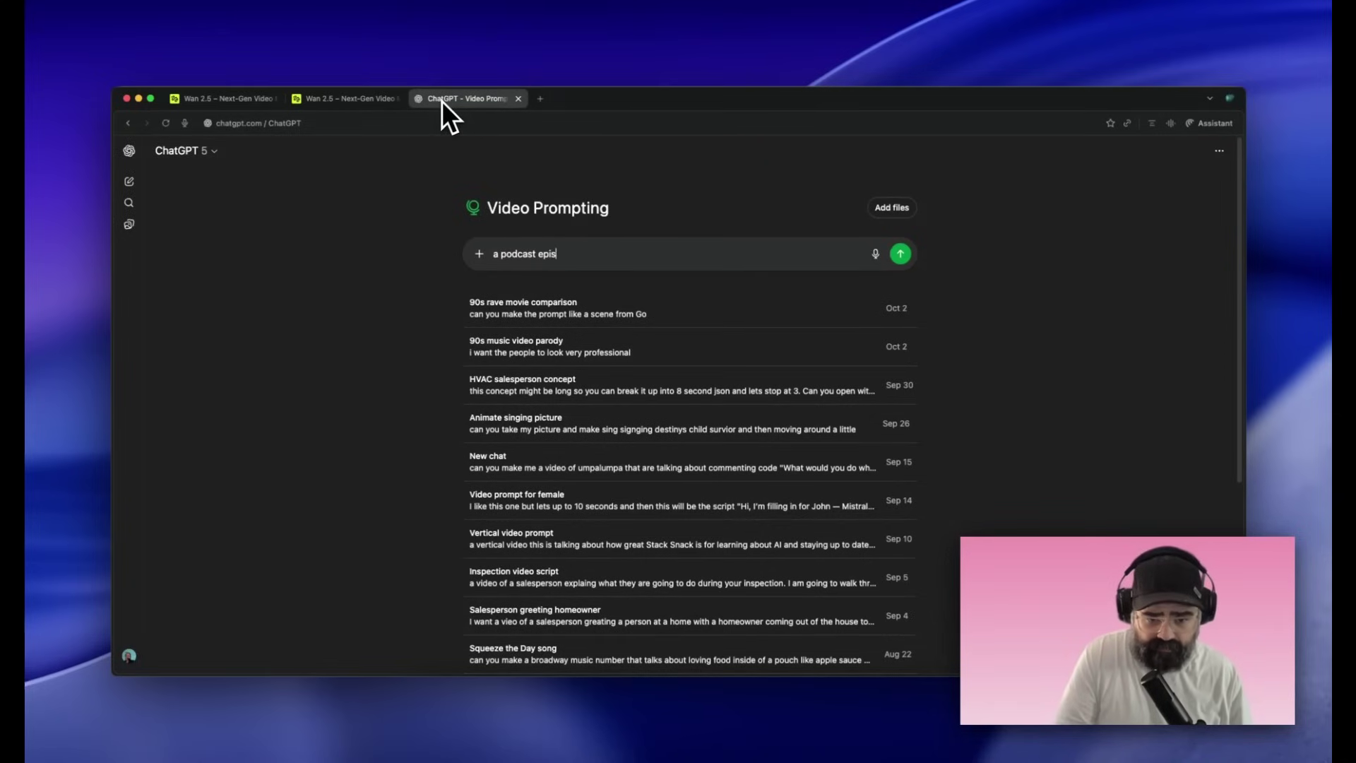
pyautogui.write('ode with two people discussing robots and then a robot entires and')
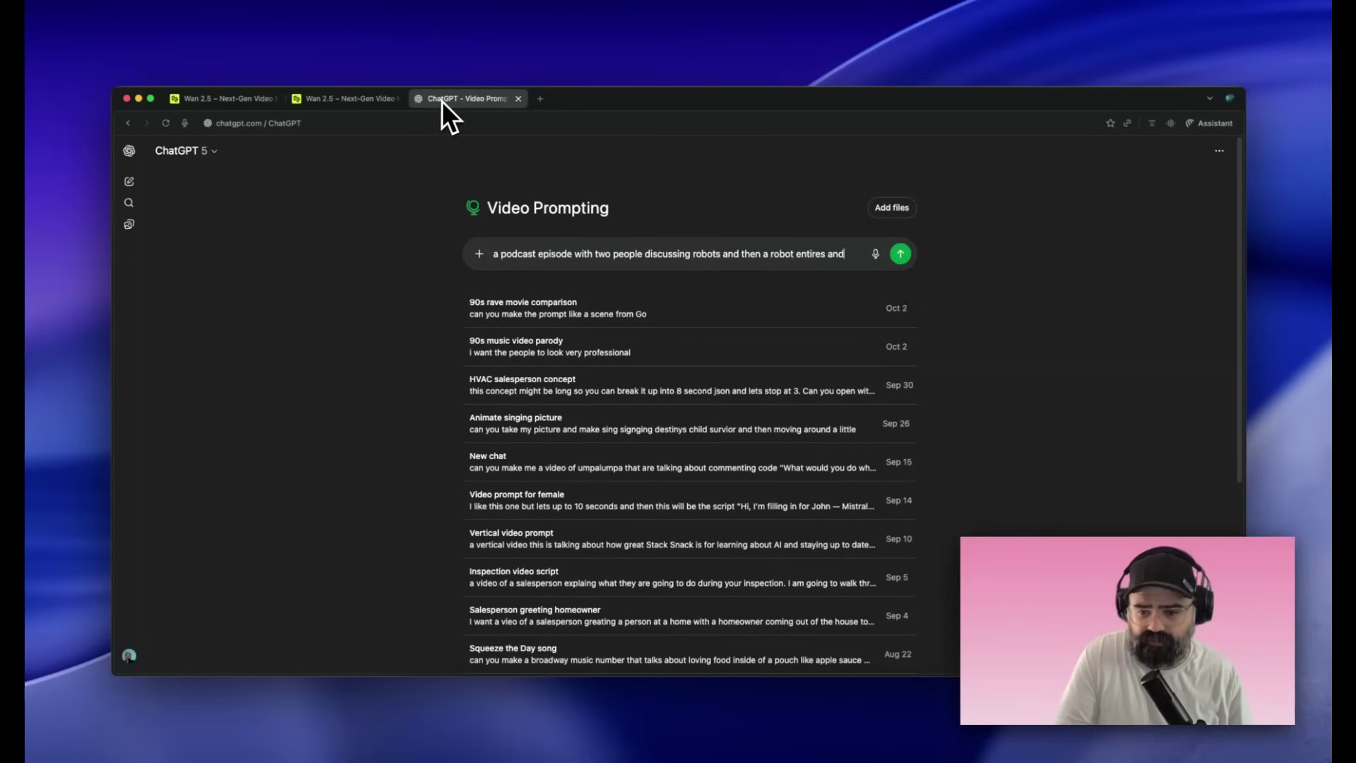
pyautogui.write('s them if th')
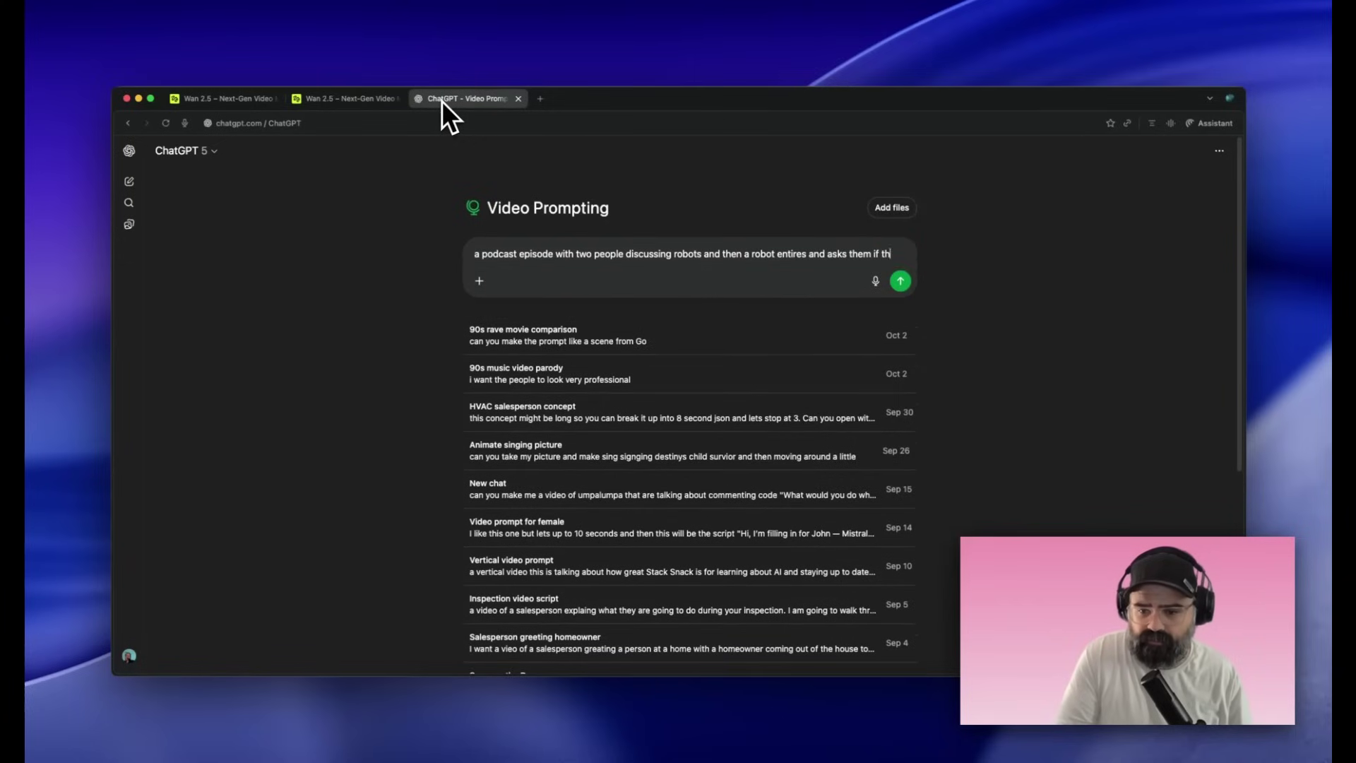
pyautogui.write('ey want a')
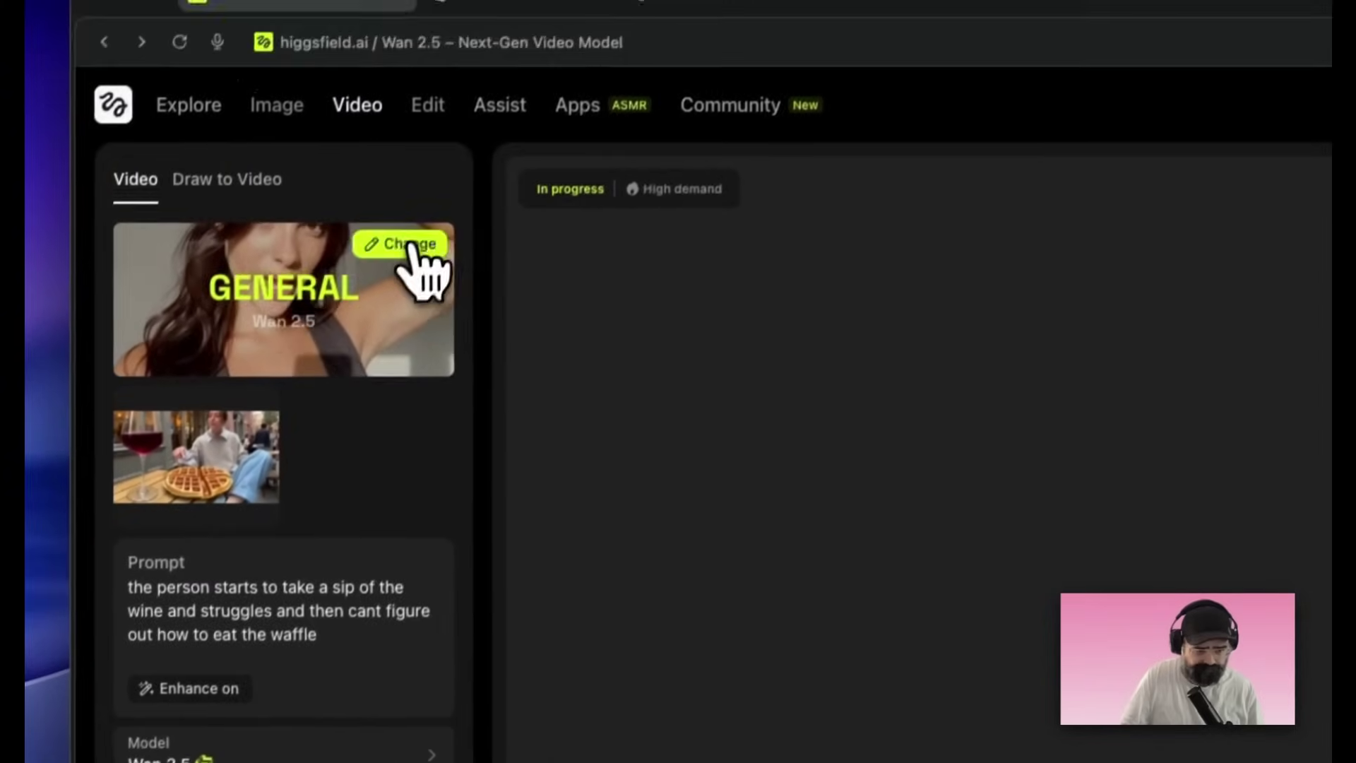
# - Remove the waffle image, paste the robot-podcast JSON as the prompt, and set resolution to 480p
pyautogui.click(216, 302)
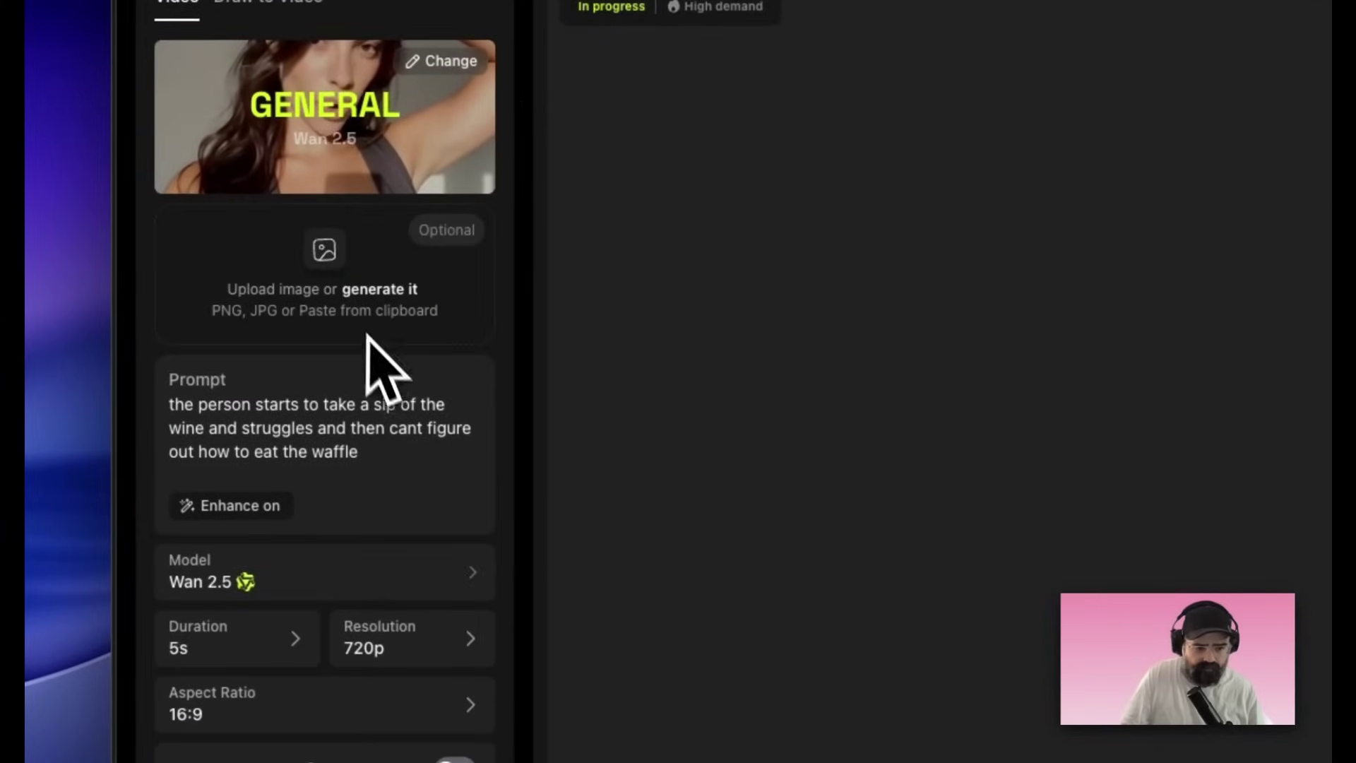
pyautogui.tripleClick(287, 424)
pyautogui.hotkey('ctrl', 'v')
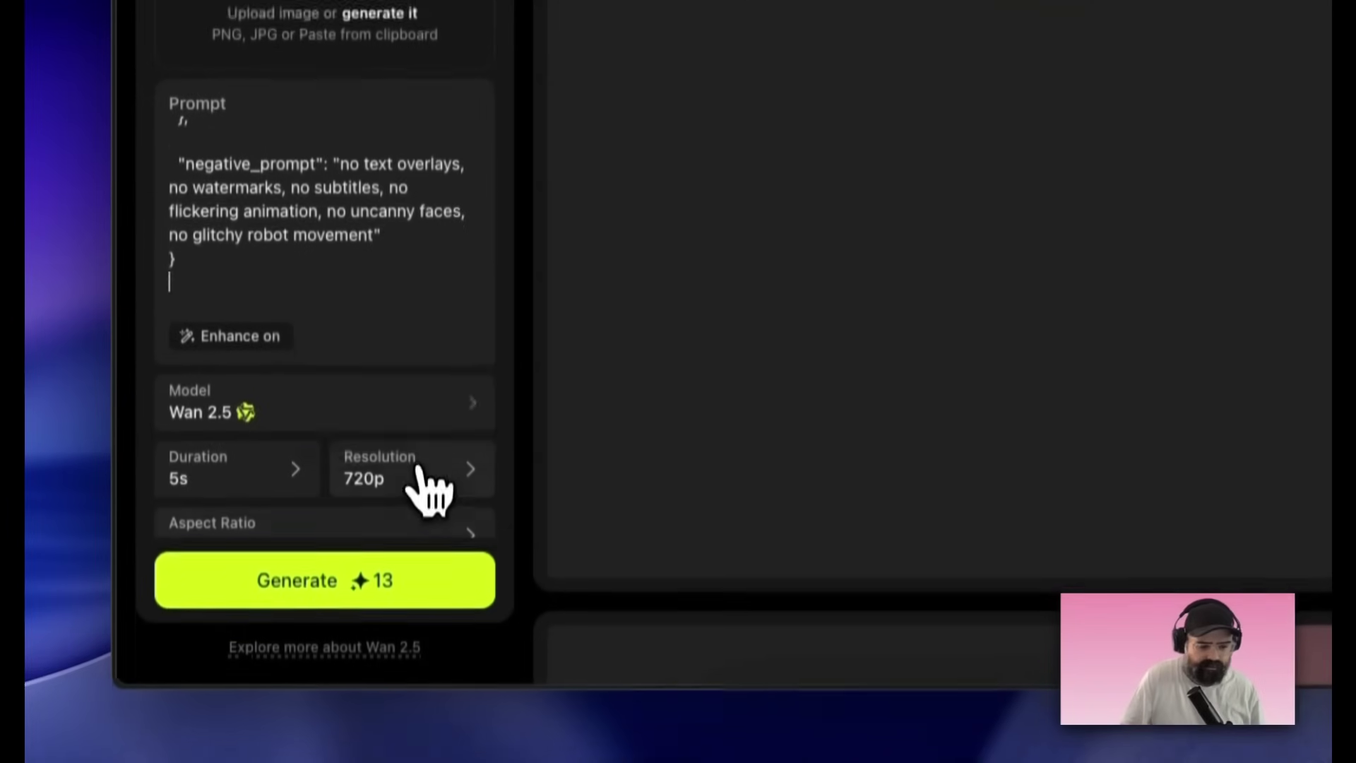
pyautogui.click(422, 471)
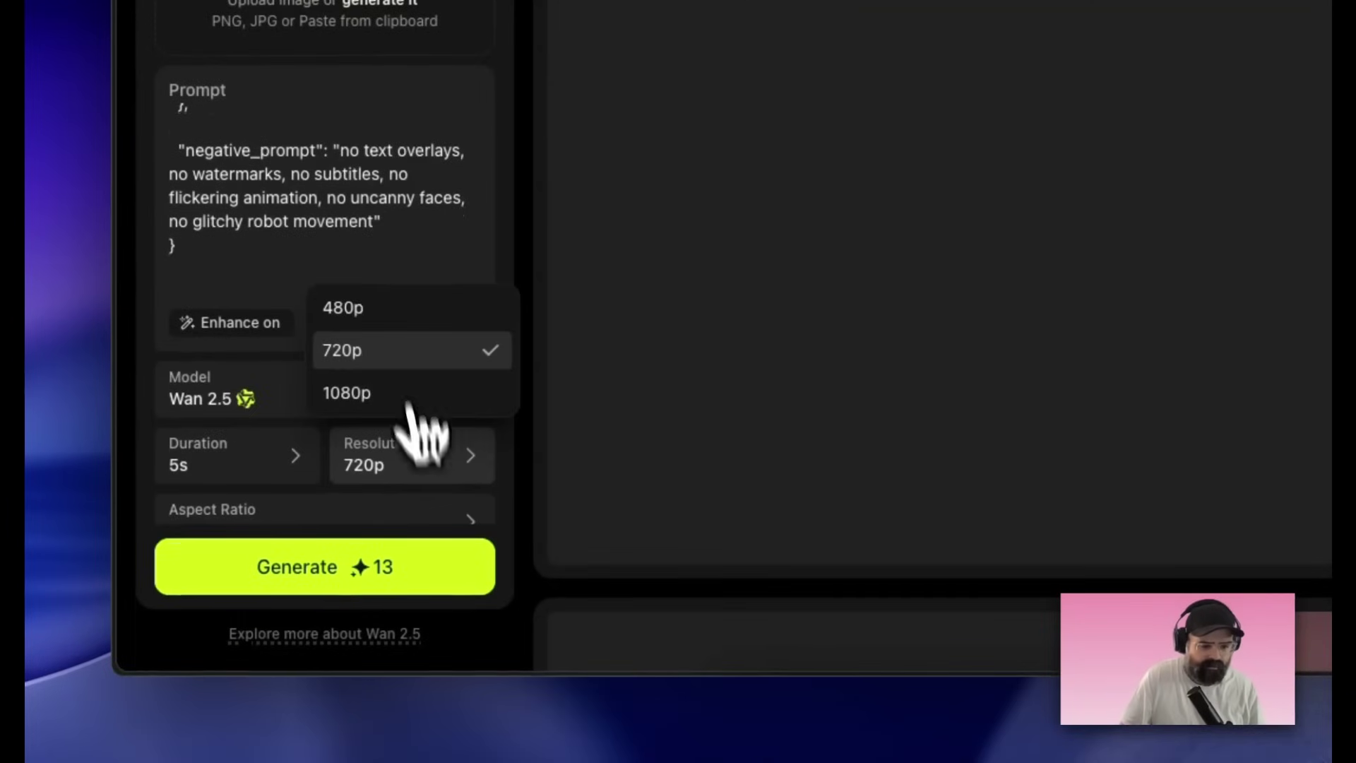
pyautogui.click(388, 316)
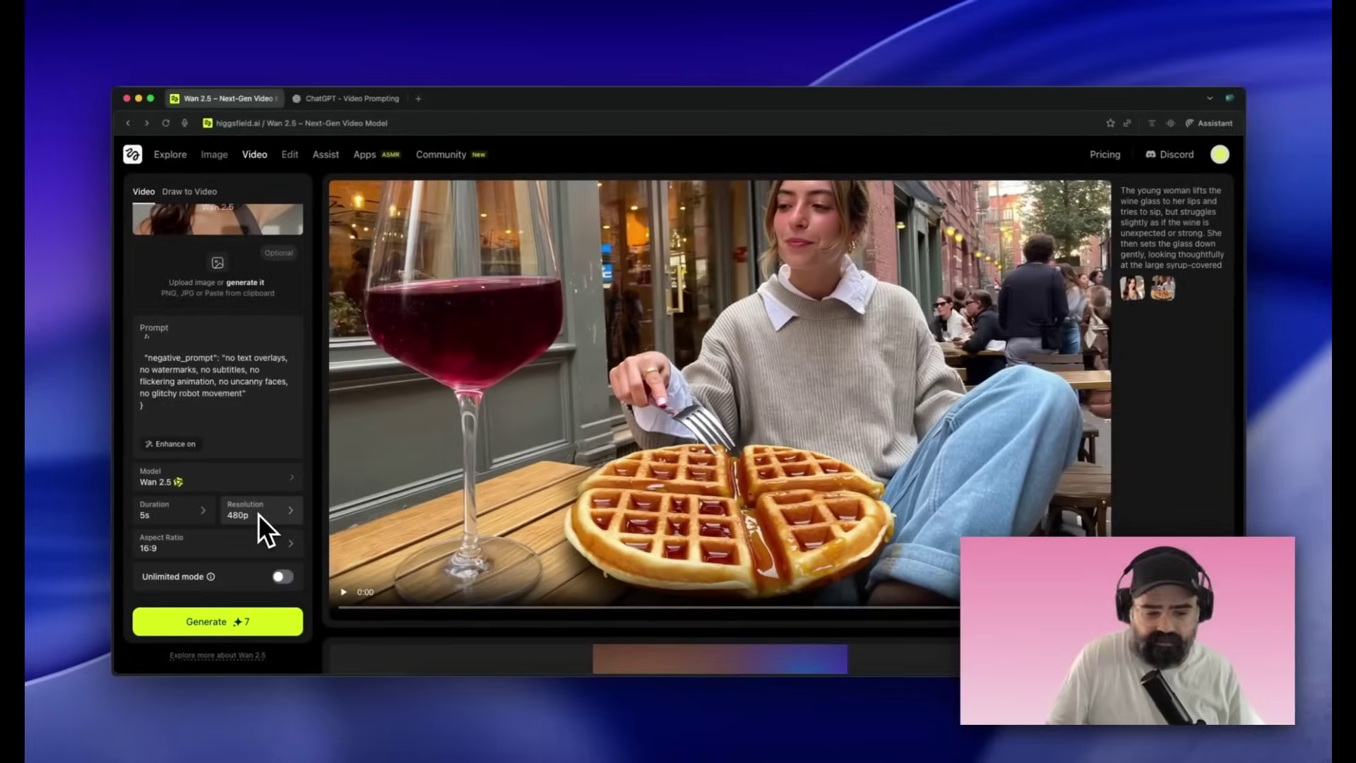
pyautogui.click(168, 542)
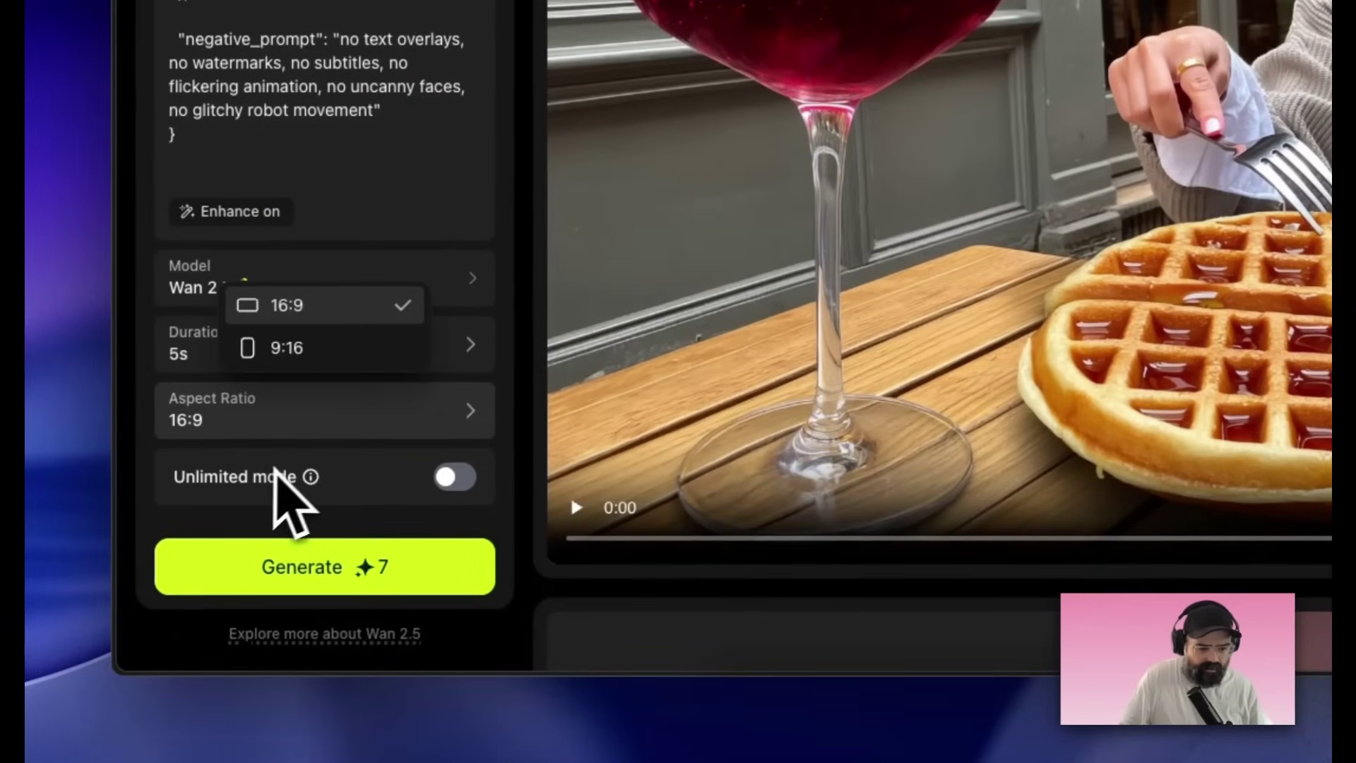
pyautogui.click(361, 542)
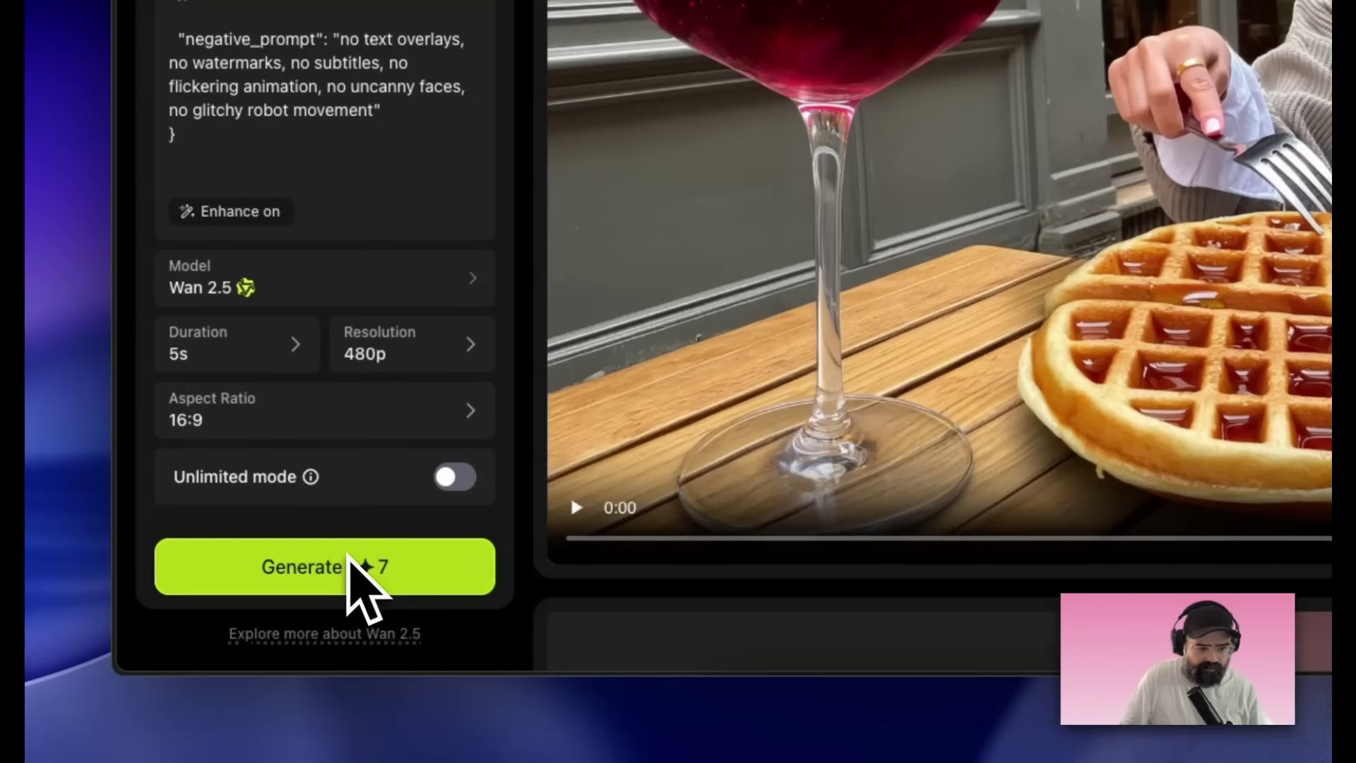
pyautogui.click(346, 560)
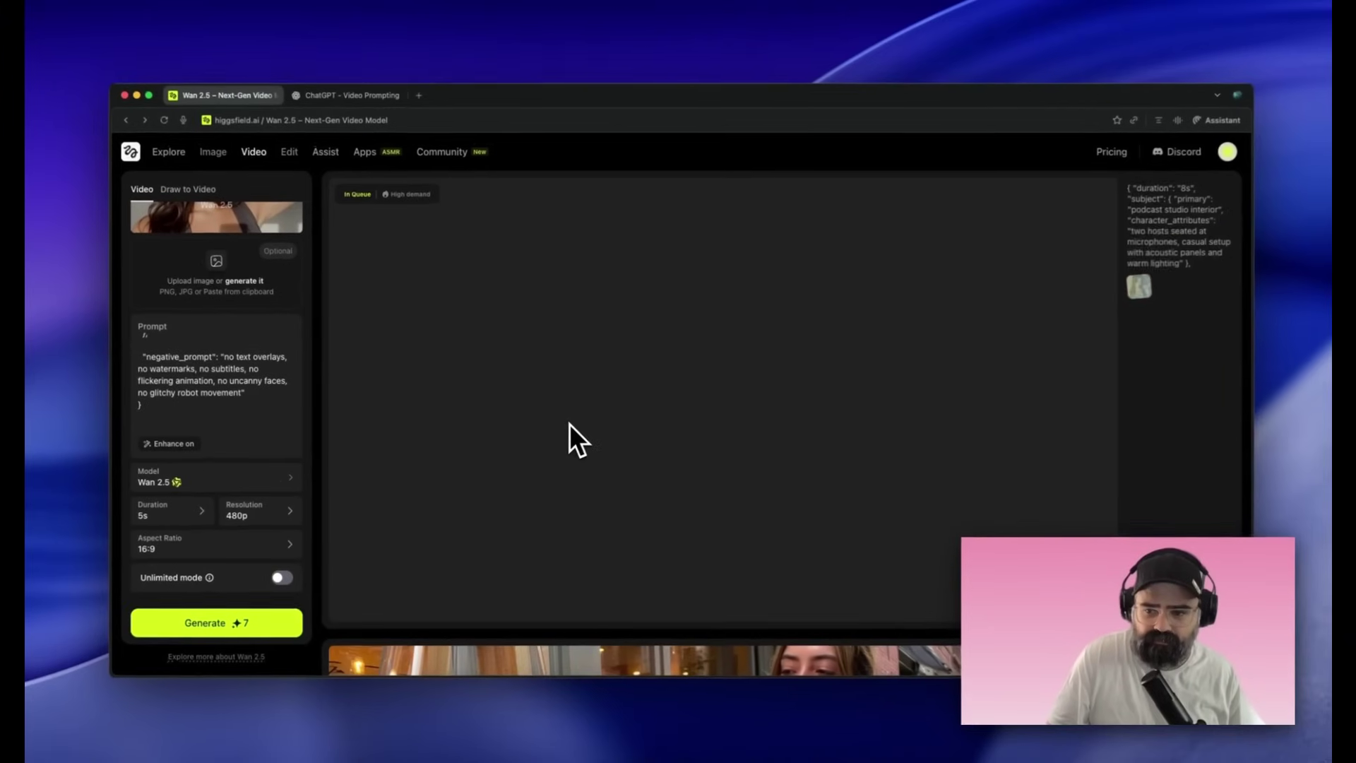
pyautogui.scroll(-4, 532, 468)
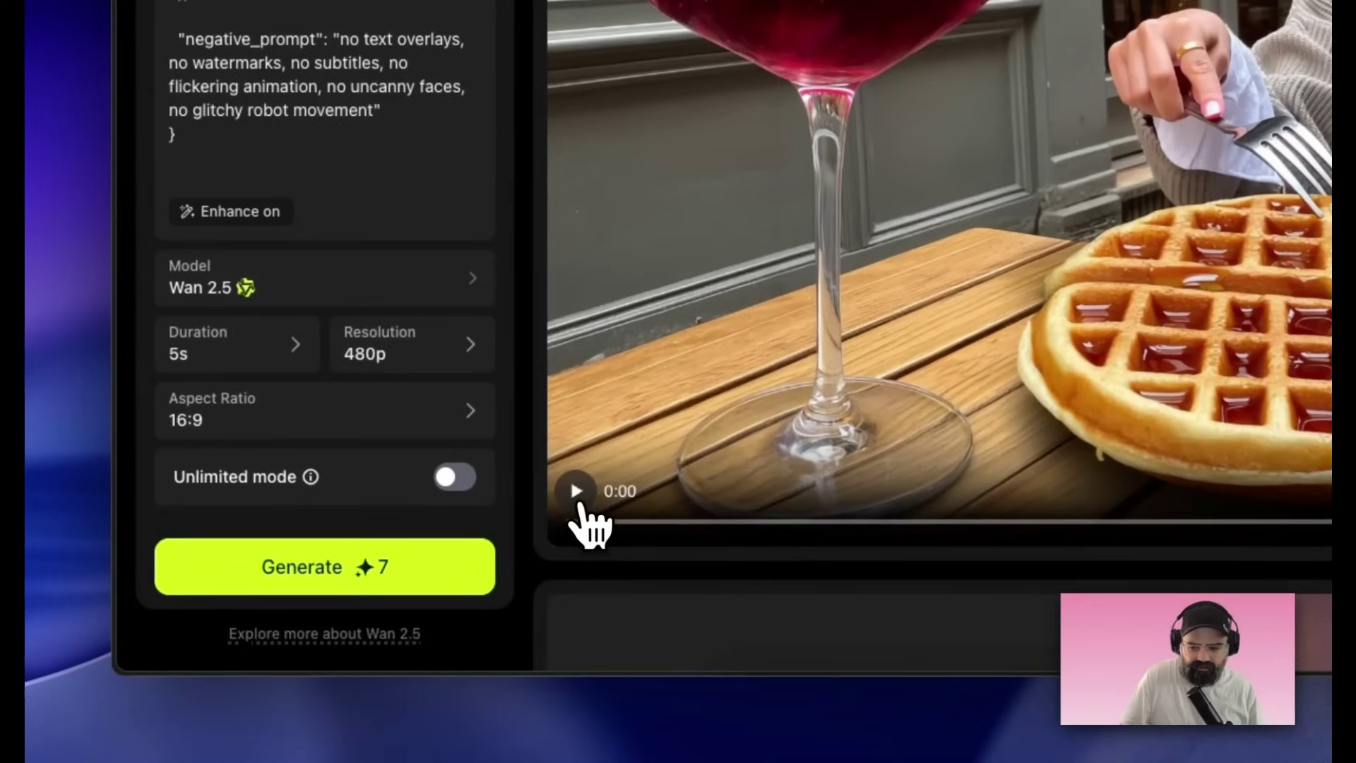
pyautogui.click(577, 493)
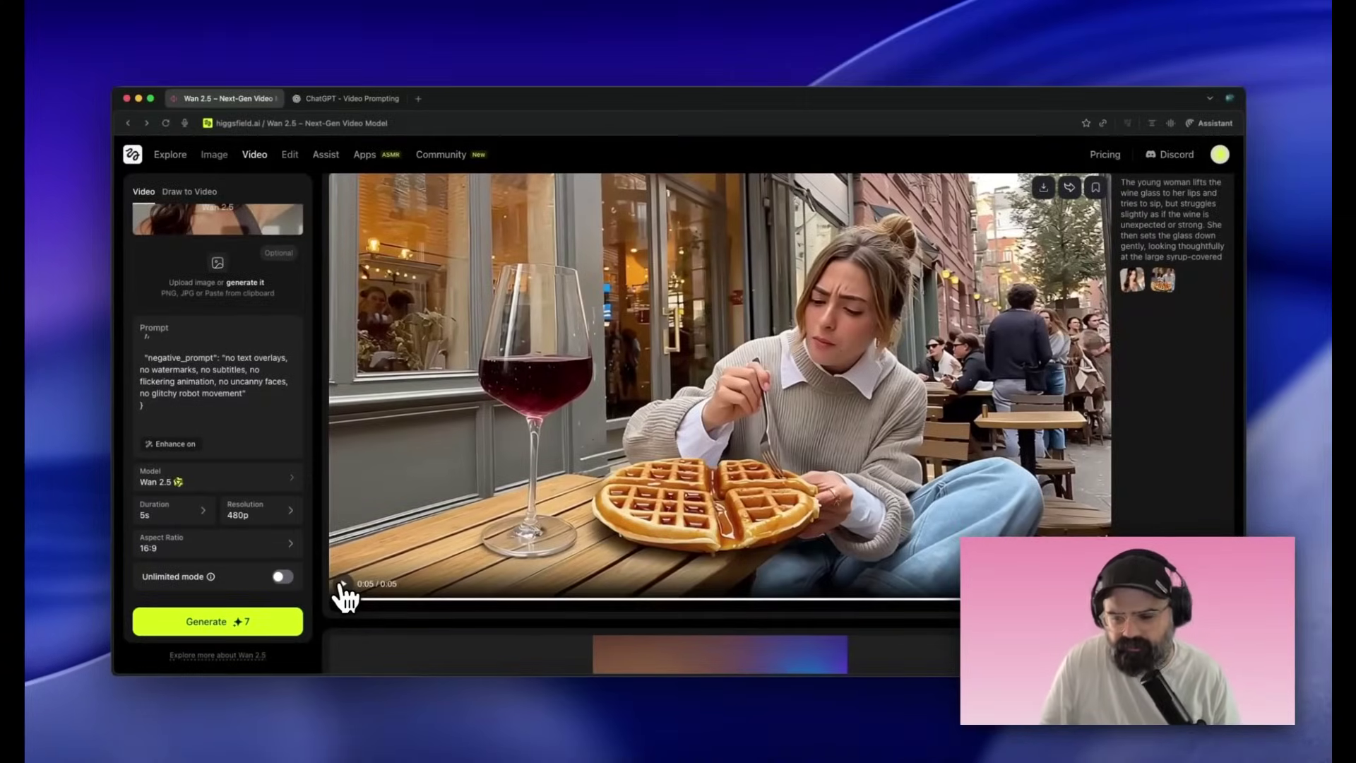
pyautogui.click(343, 585)
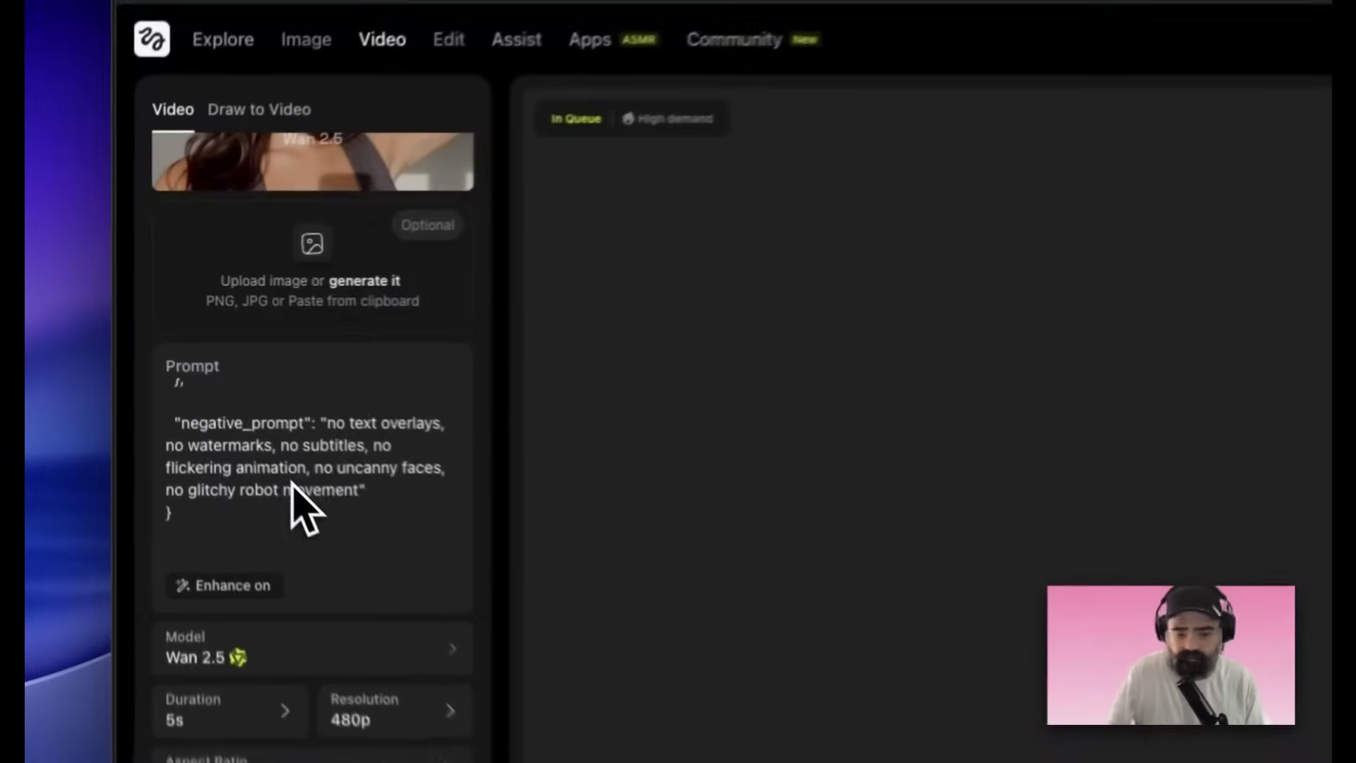
# - Clear the old prompt and set duration to 10s and resolution to 1080p
pyautogui.hotkey('ctrl', 'a')
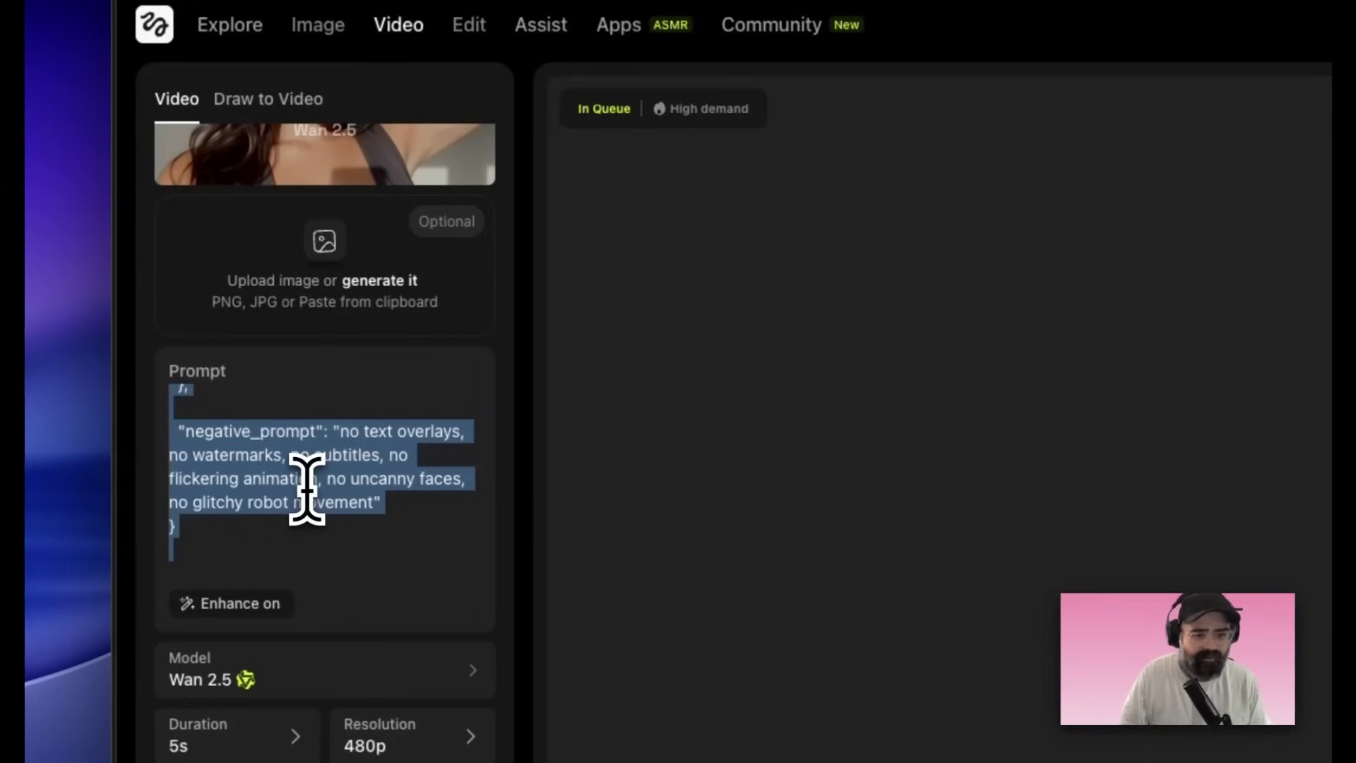
pyautogui.press('BackSpace')
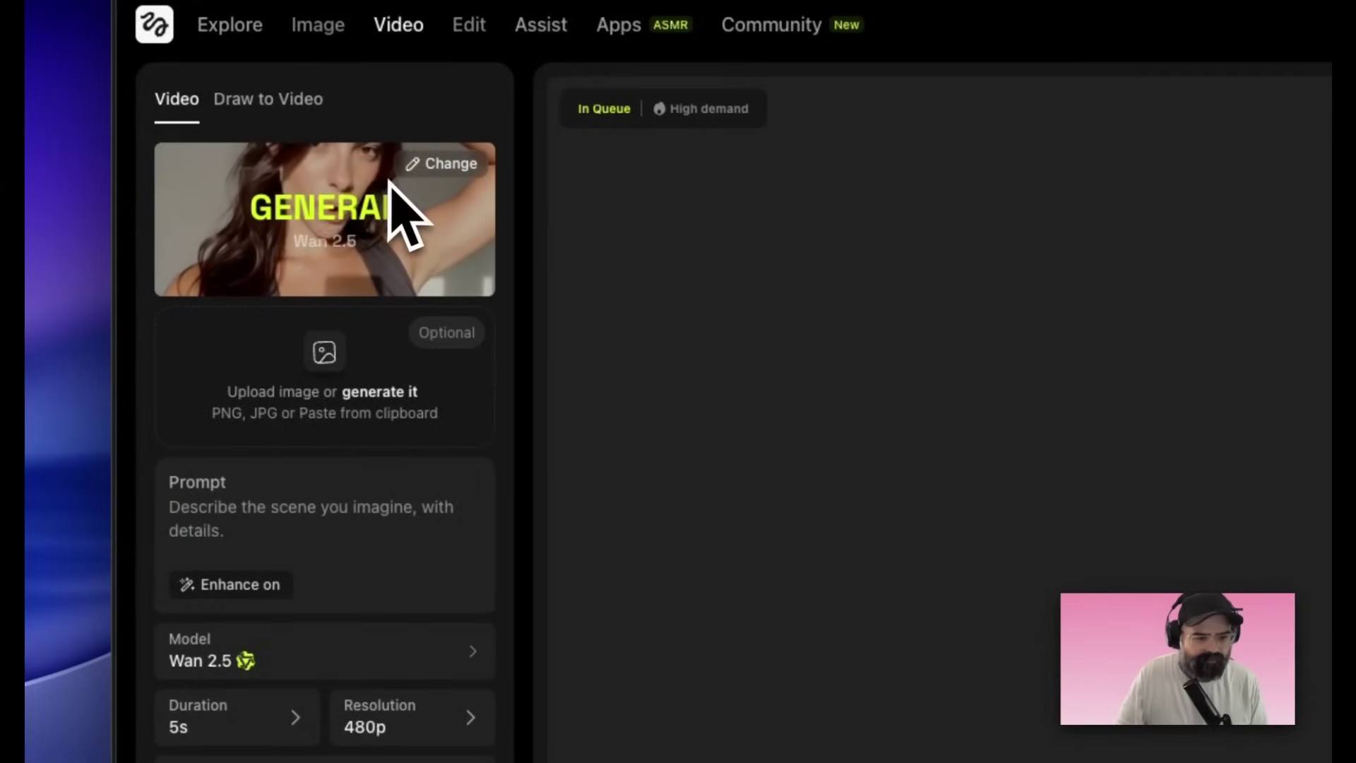
pyautogui.scroll(-5, 272, 494)
pyautogui.click(273, 494)
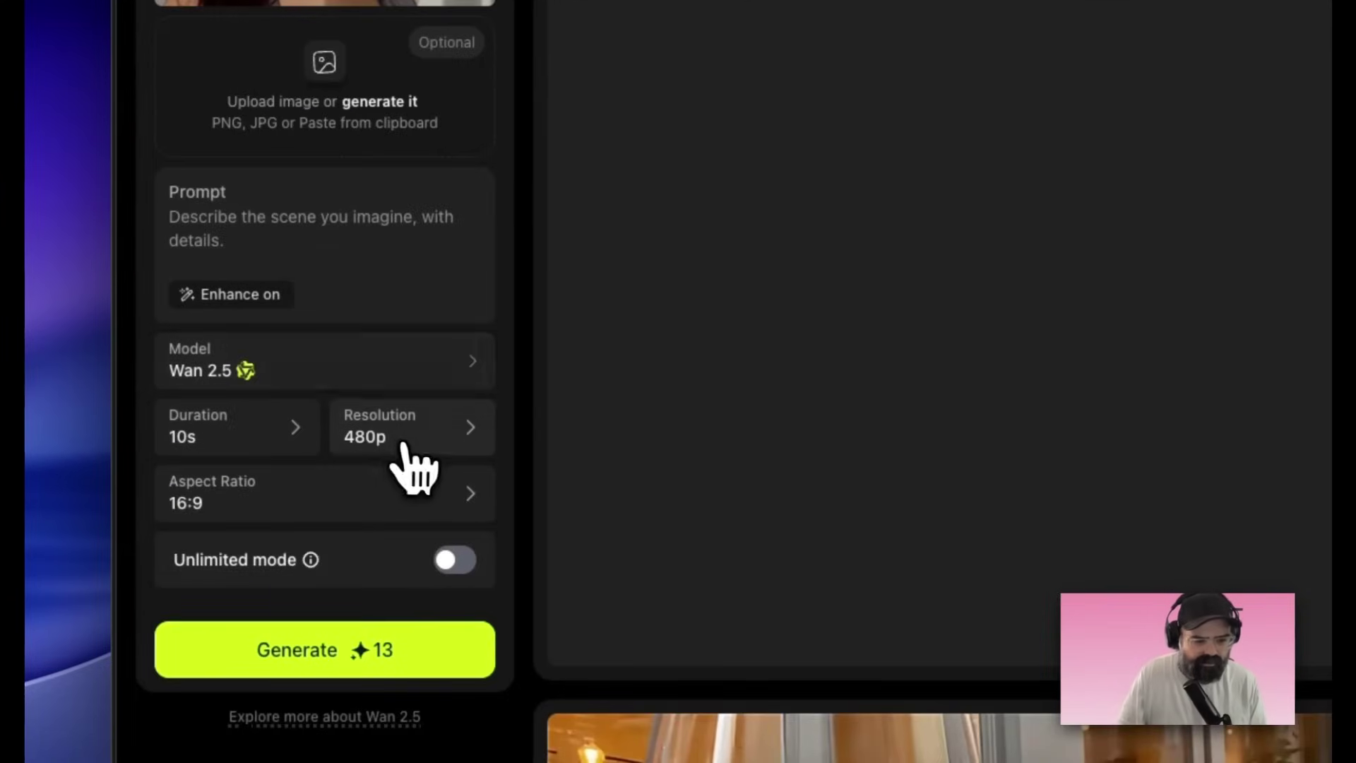
pyautogui.click(405, 445)
pyautogui.click(387, 367)
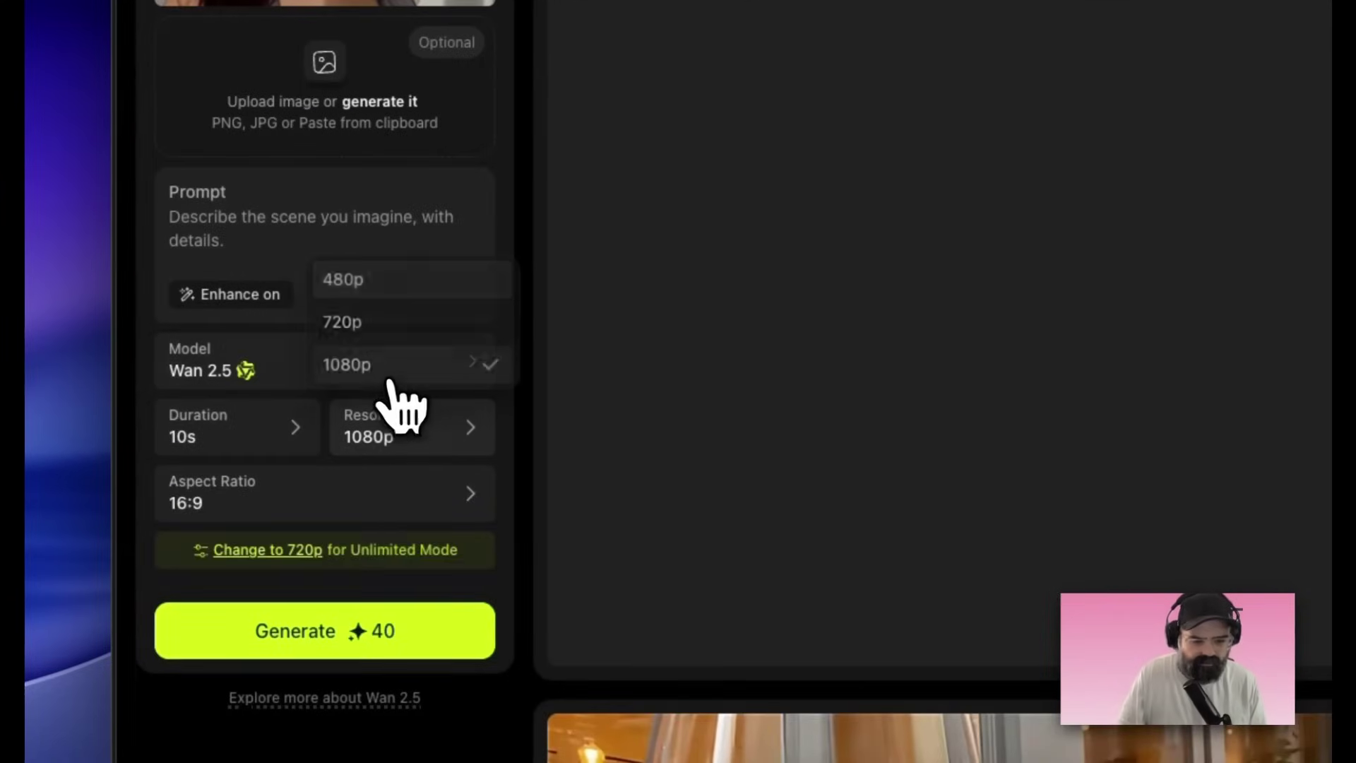
# - Enter a prompt of office workers cheering a new pot of coffee, then generate the clip
pyautogui.click(311, 229)
pyautogui.write('a group of people at an office near the coffee machine and one person m')
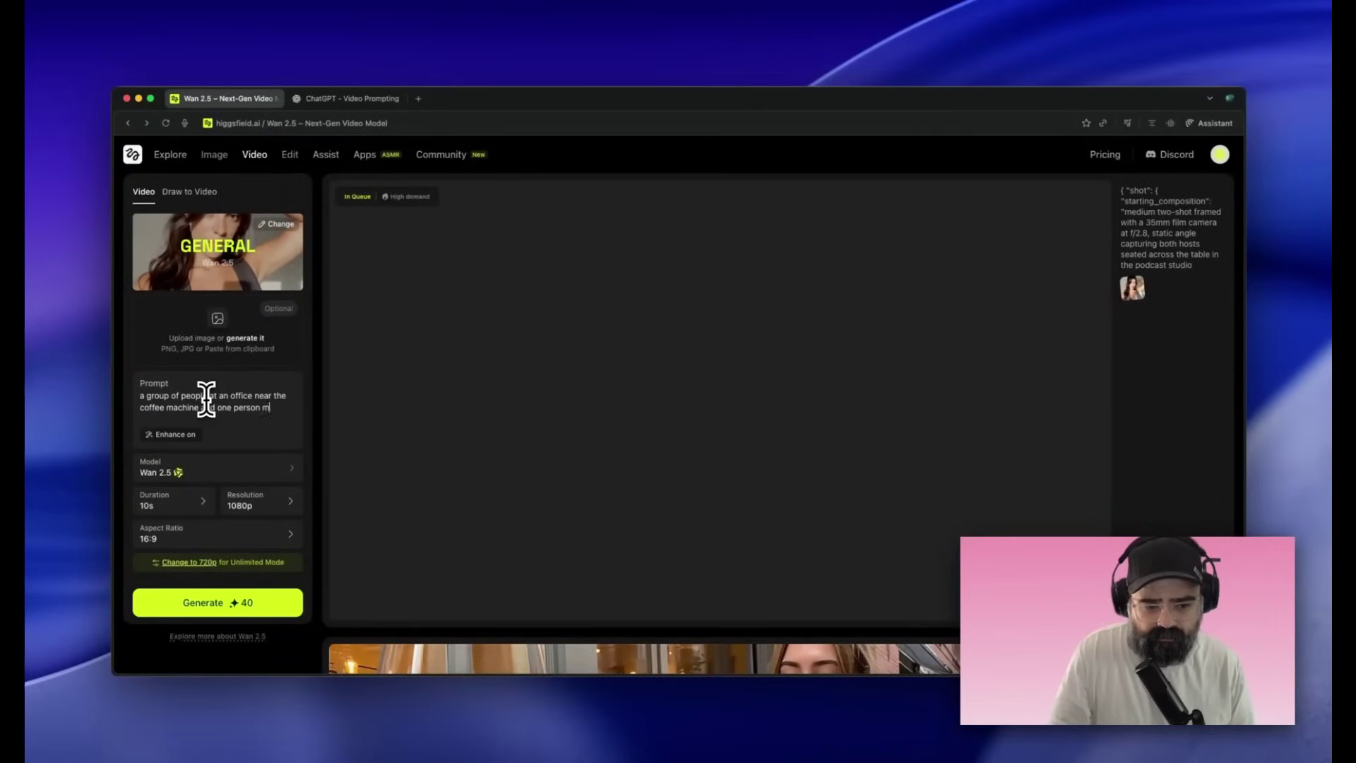
pyautogui.write('new')
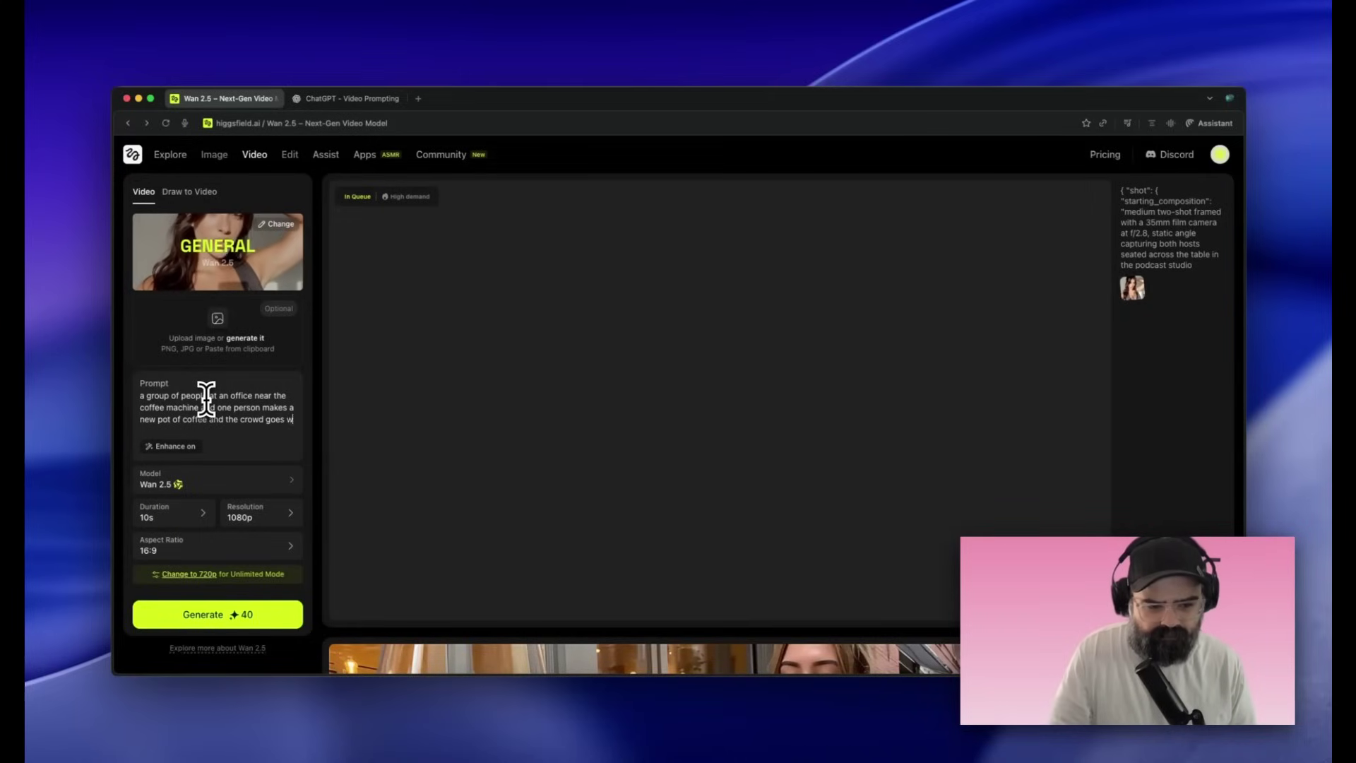
pyautogui.write('ild and demand a speech')
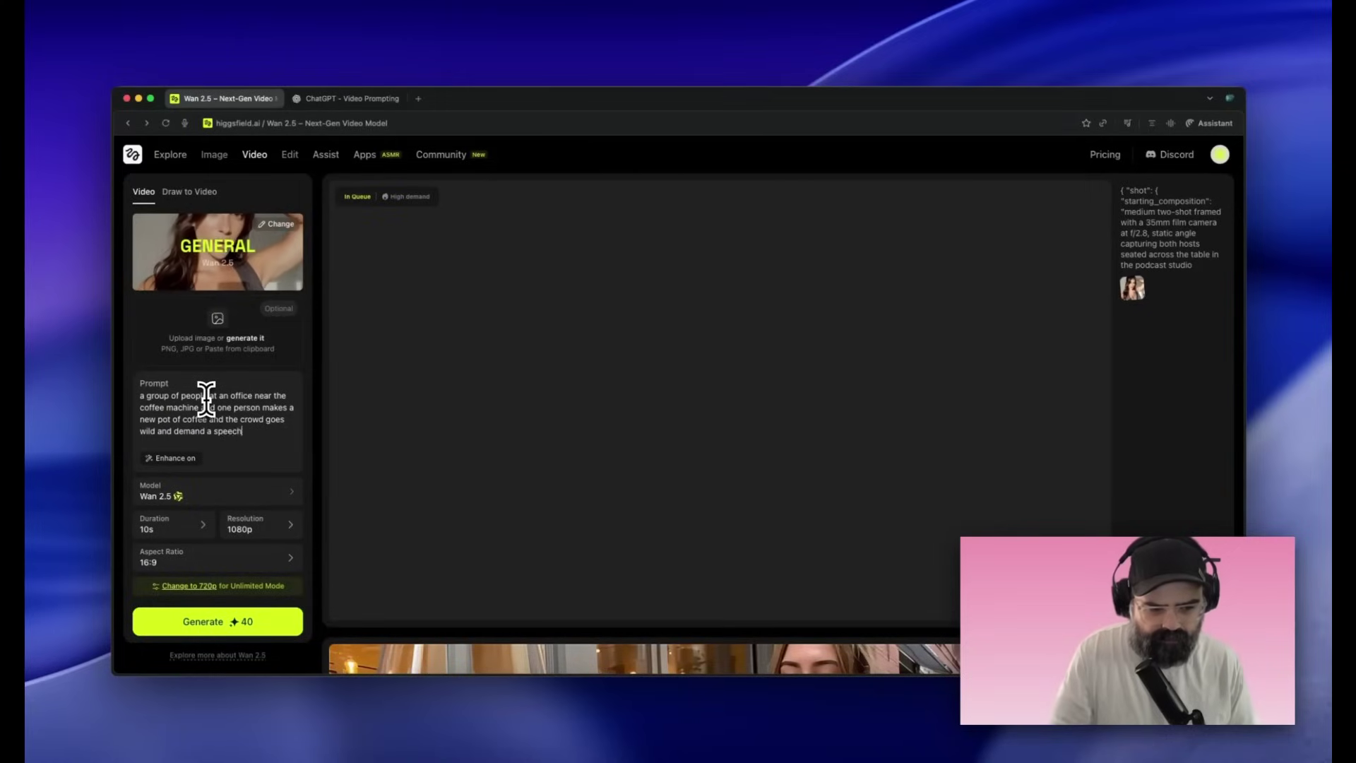
pyautogui.click(279, 623)
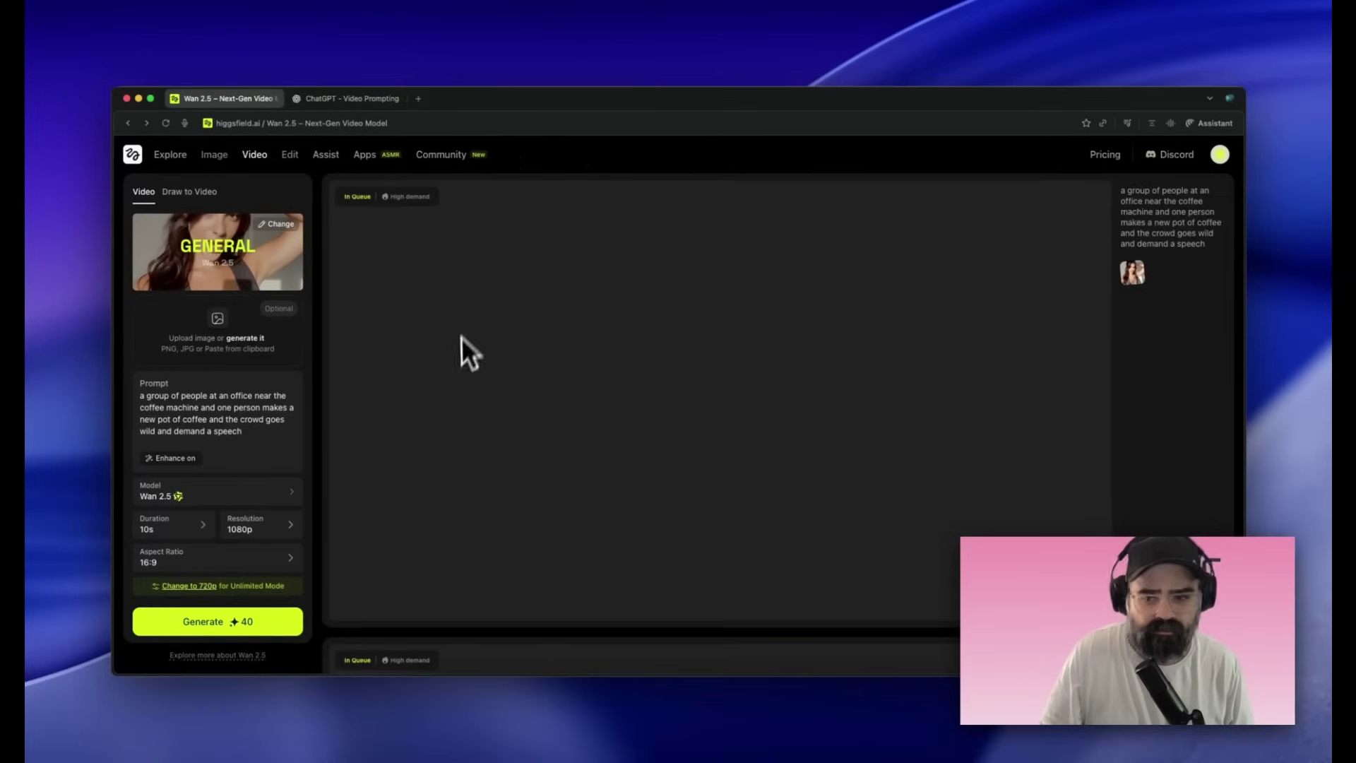
pyautogui.scroll(-10, 456, 358)
pyautogui.scroll(2, 456, 357)
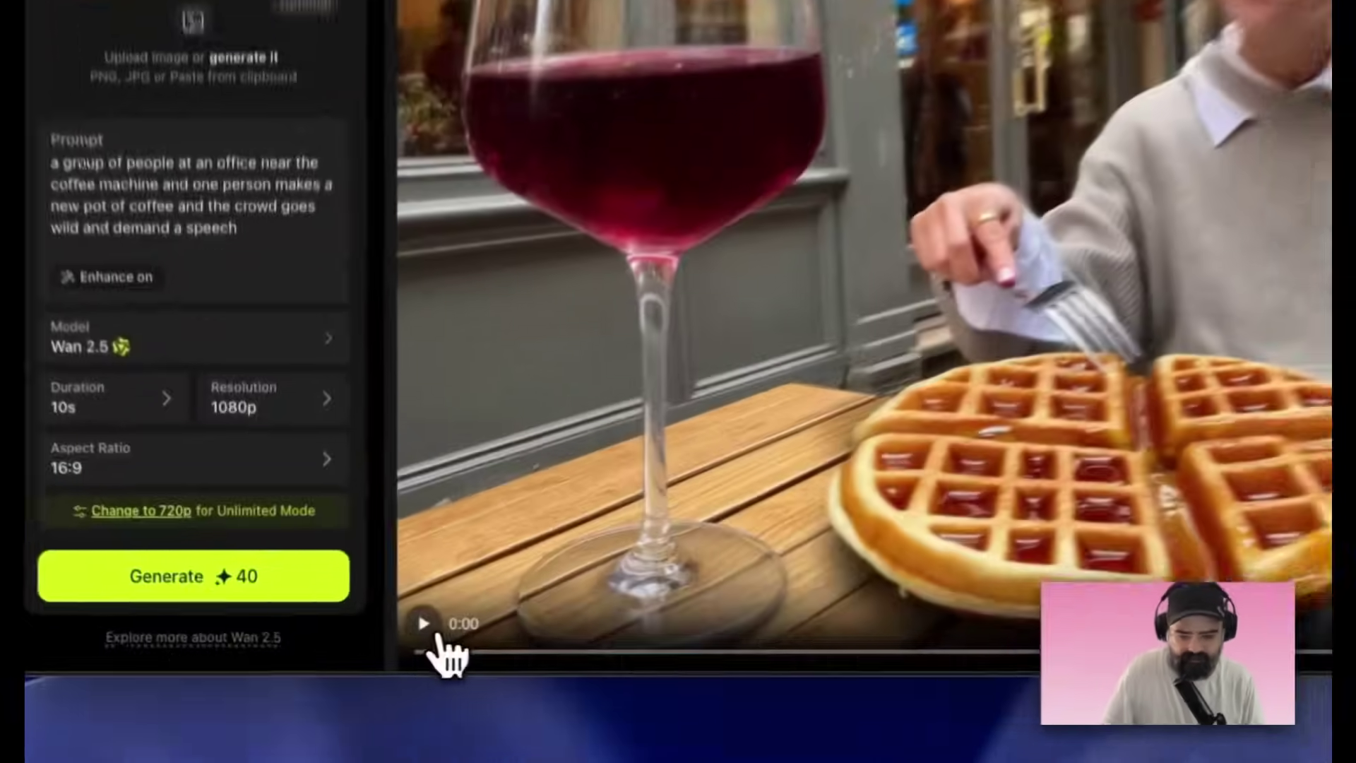
pyautogui.click(432, 629)
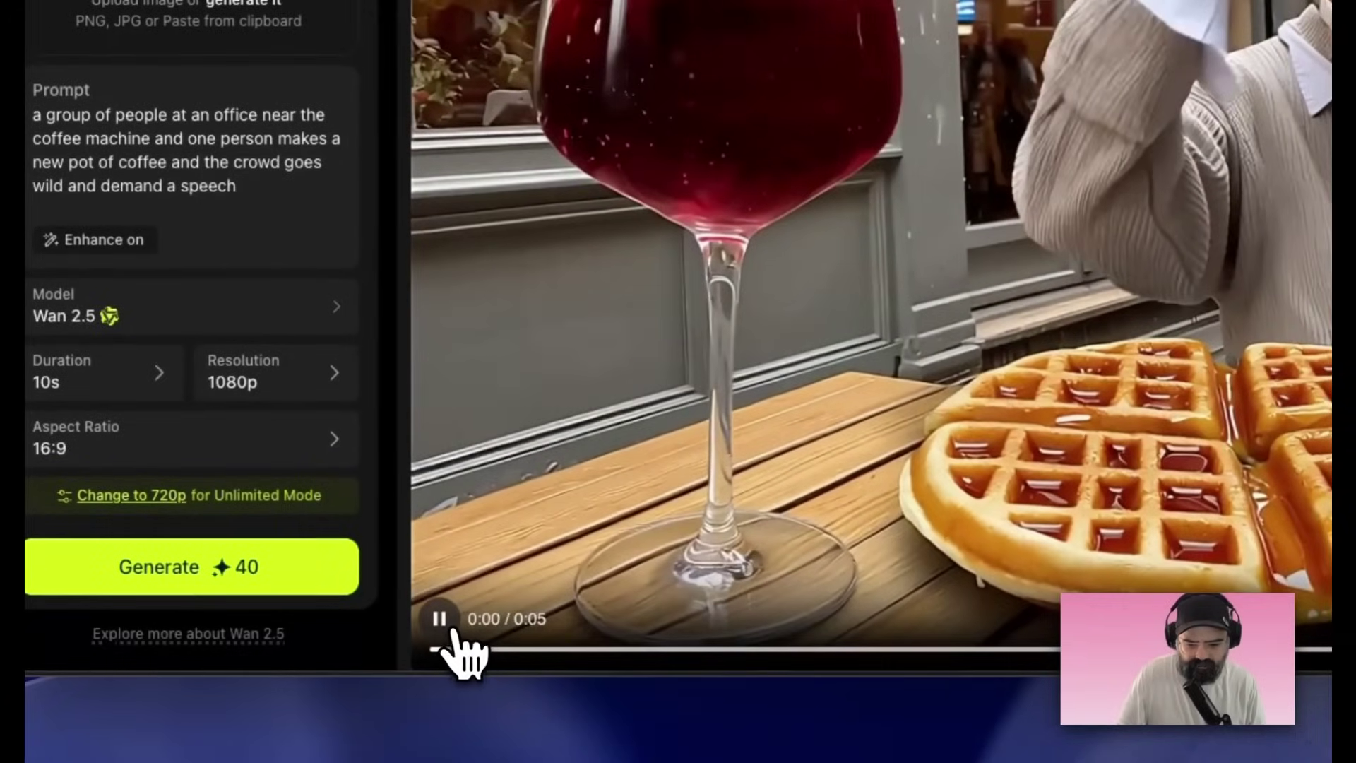
pyautogui.click(452, 630)
pyautogui.click(453, 630)
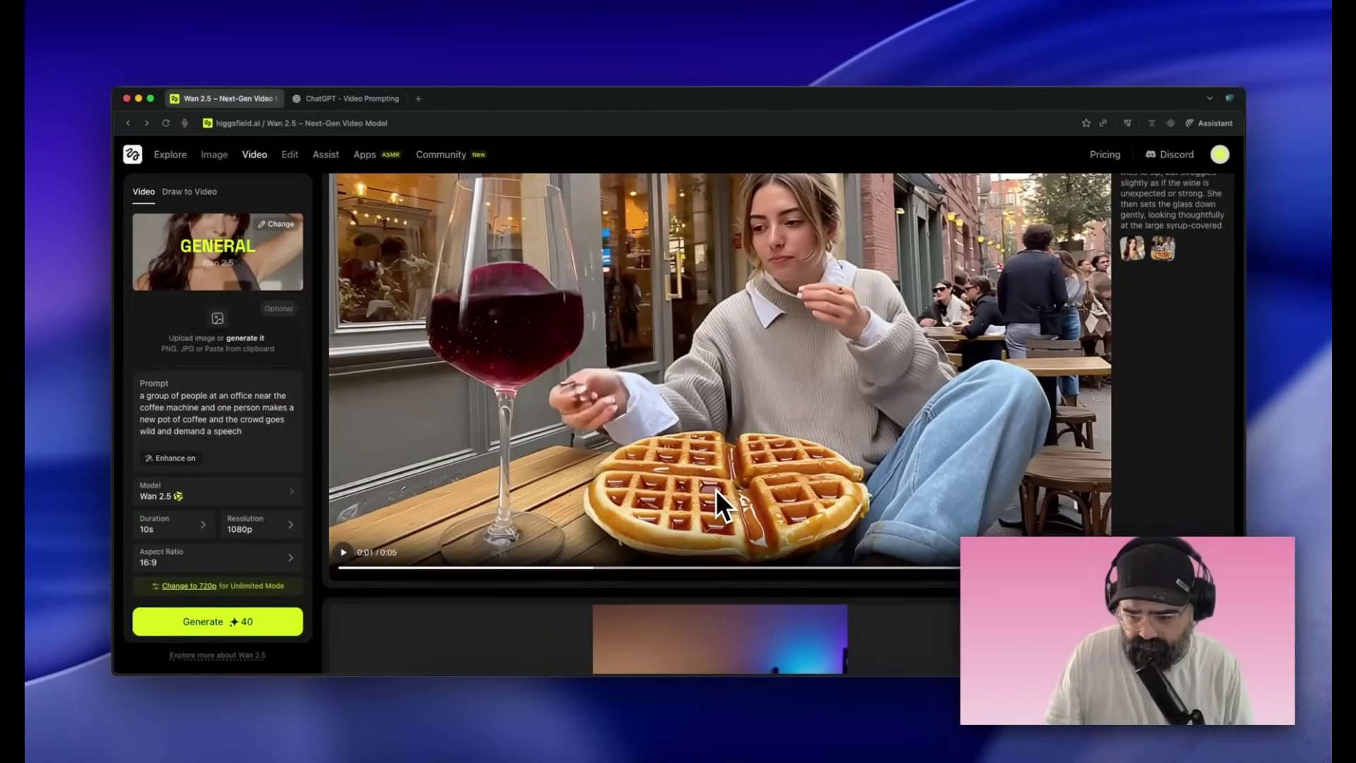
pyautogui.moveTo(444, 569); pyautogui.dragTo(513, 570)
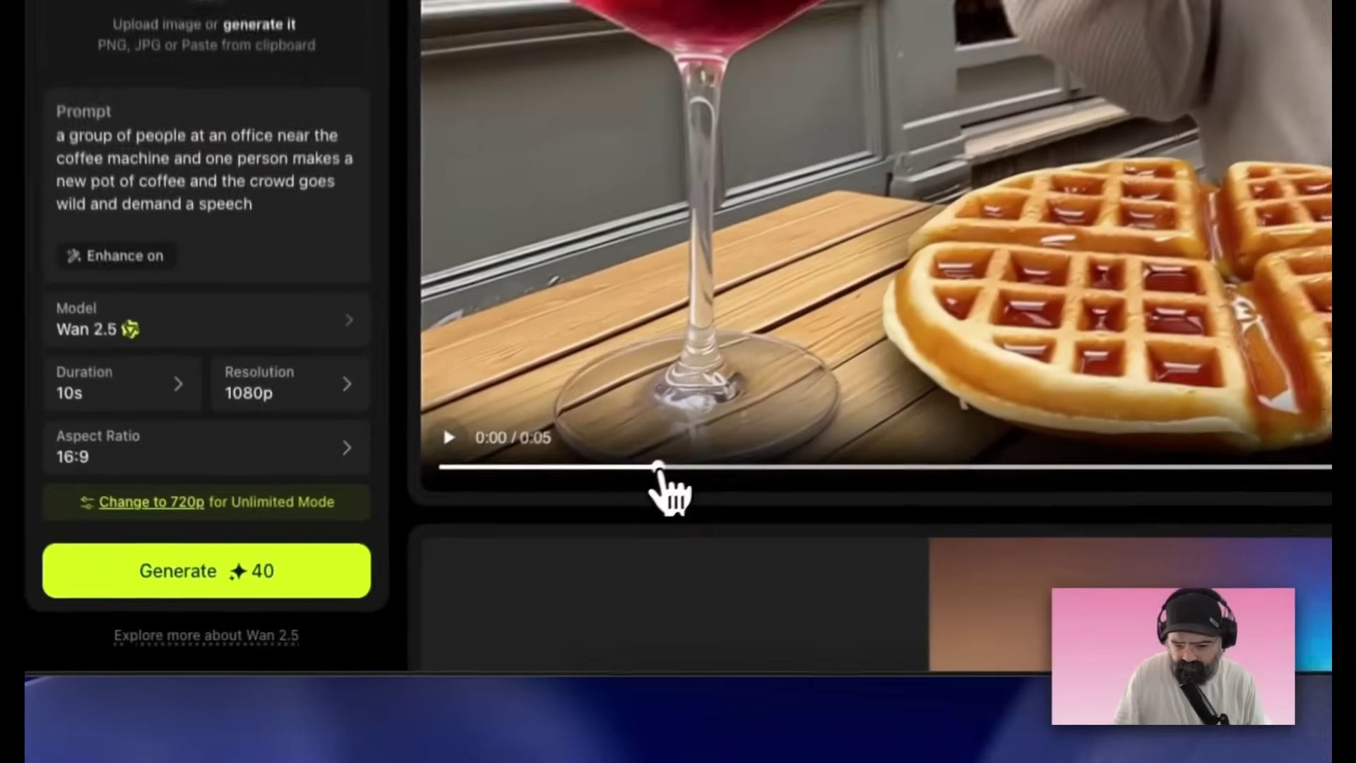
pyautogui.moveTo(795, 468); pyautogui.dragTo(485, 463)
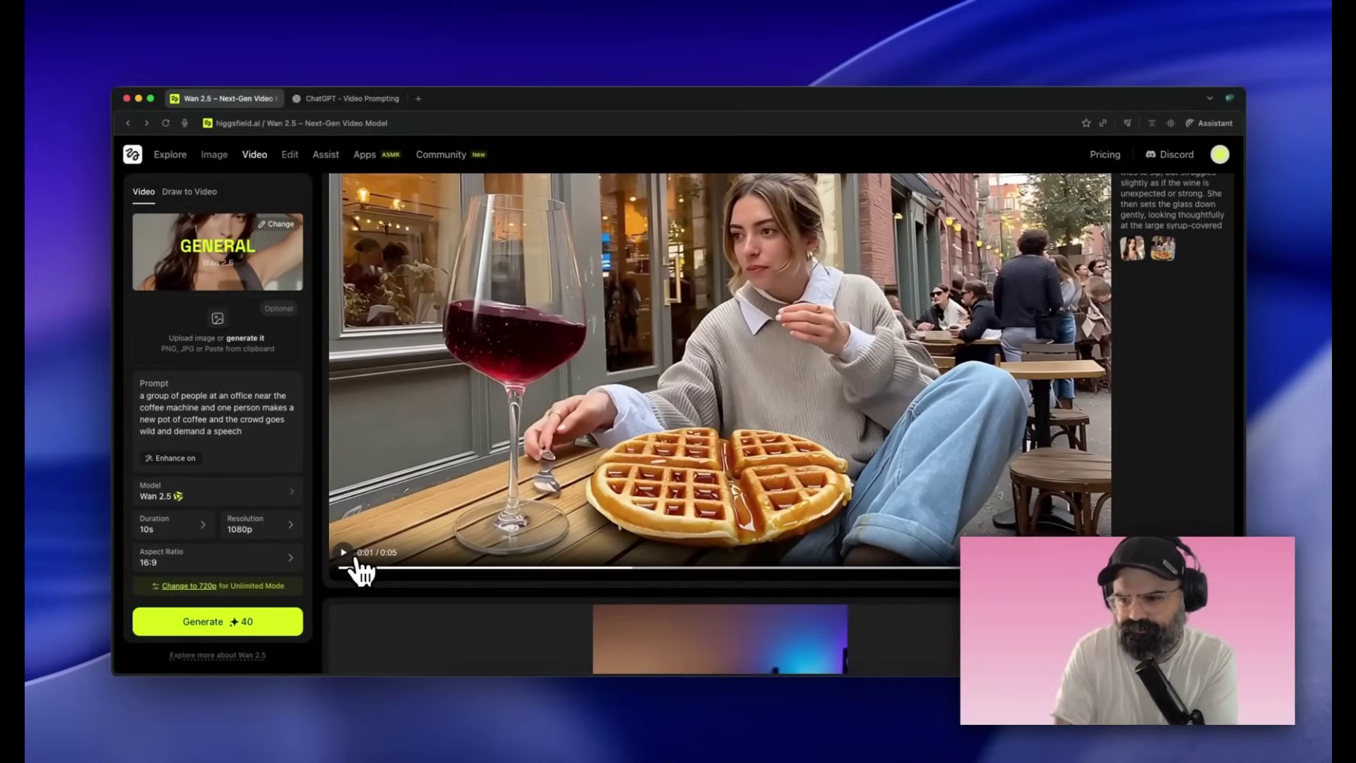
pyautogui.scroll(5, 357, 567)
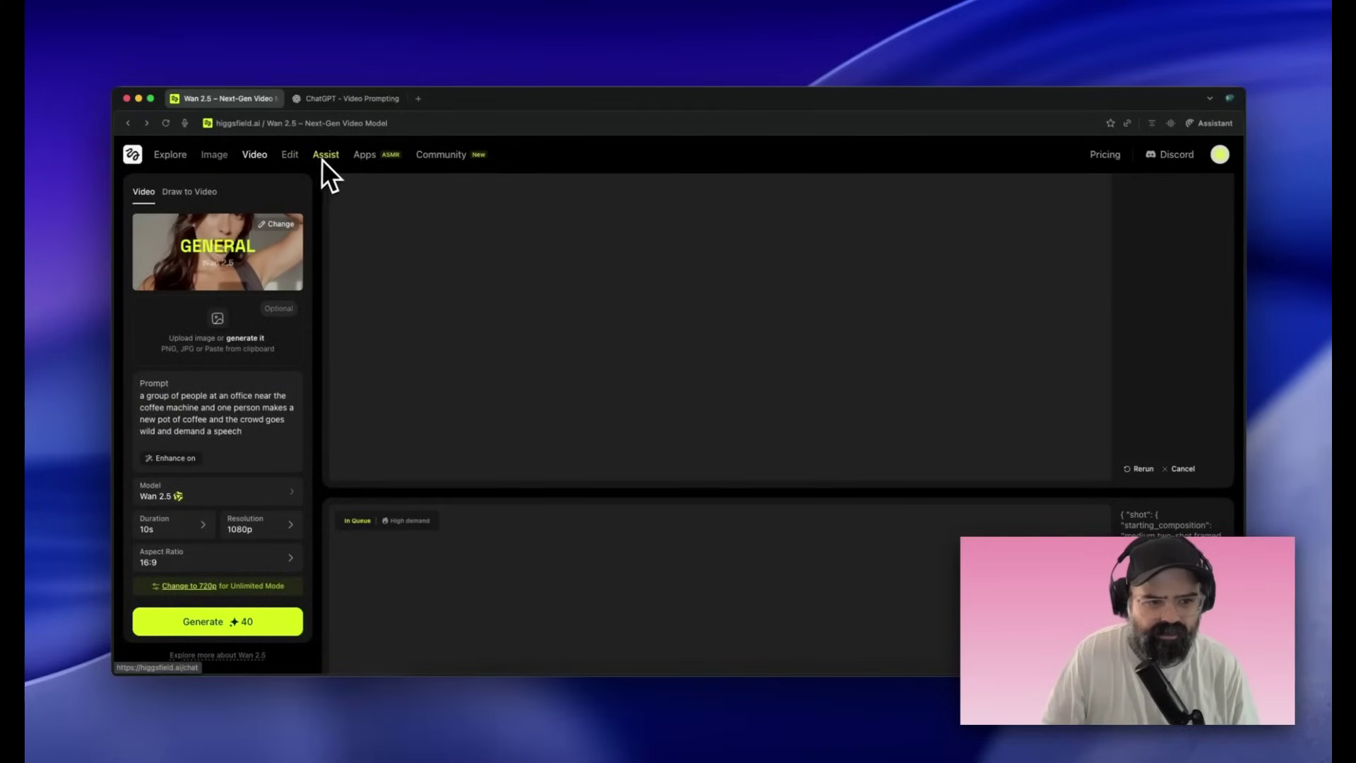
# - Check Draw to Video in a new tab, then reload Wan 2.5 to show the finished podcast clip
pyautogui.moveTo(258, 175)
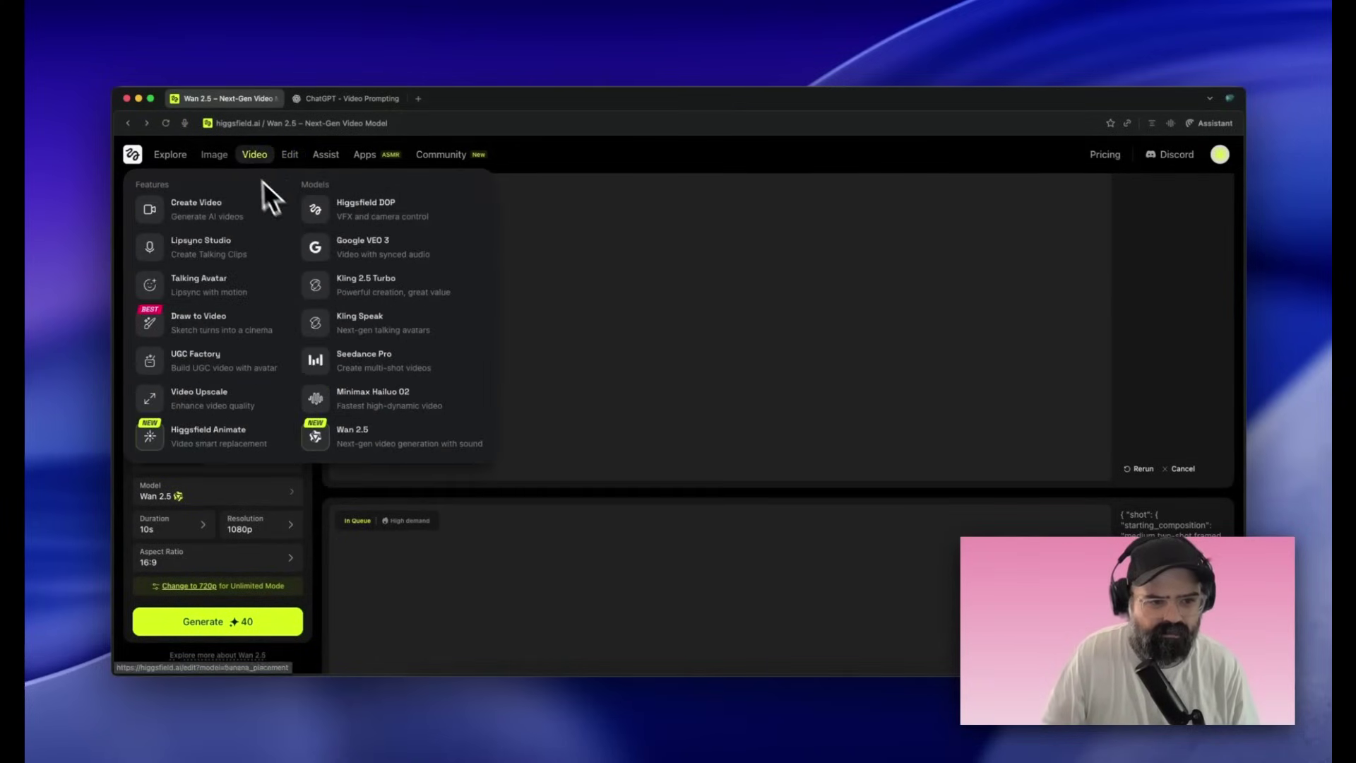
pyautogui.rightClick(210, 316)
pyautogui.click(242, 321)
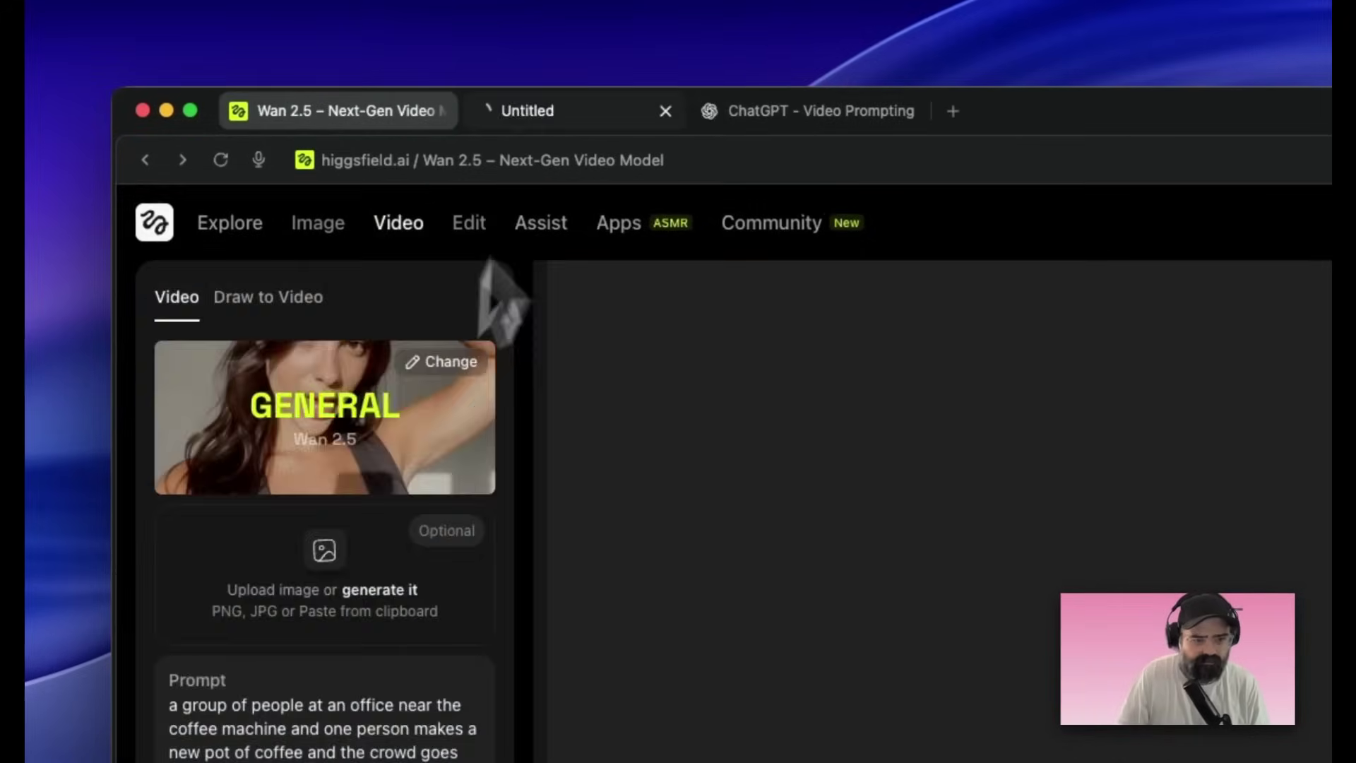
pyautogui.click(576, 110)
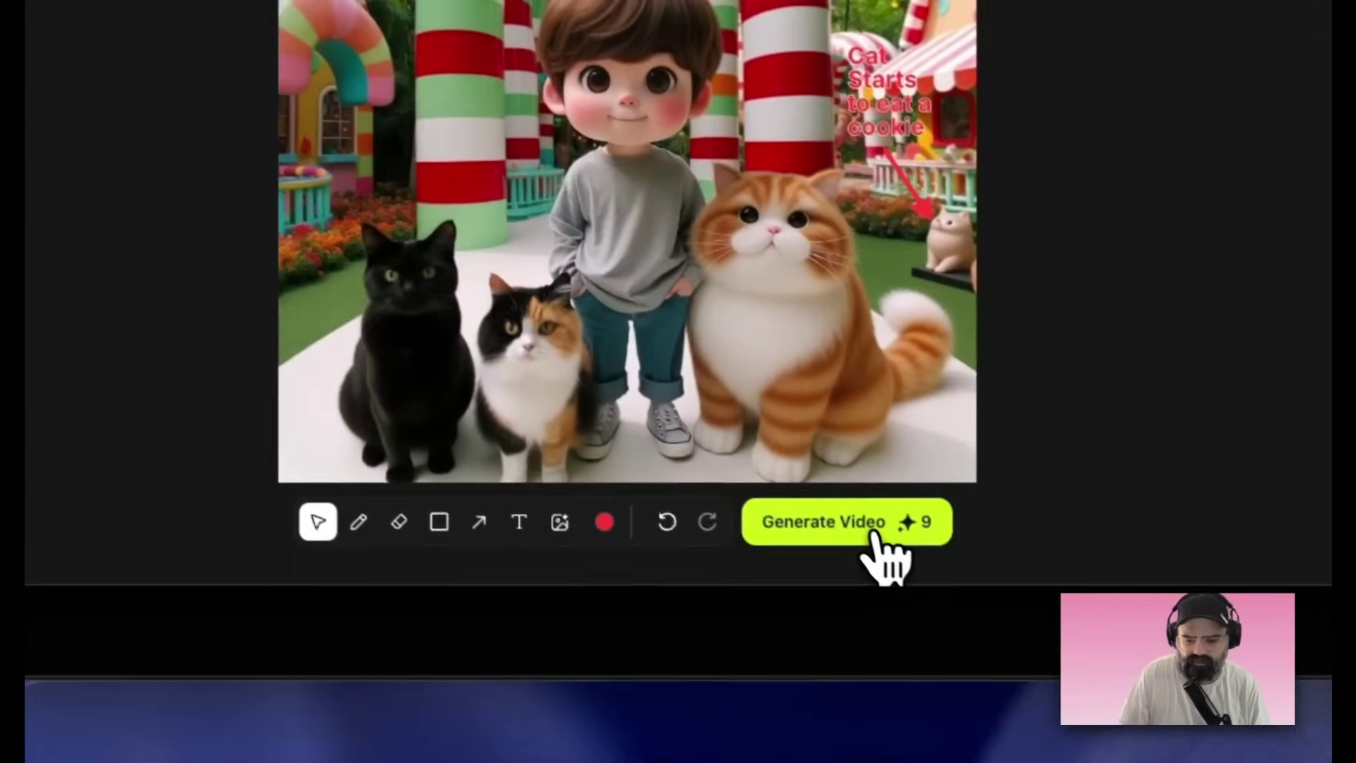
pyautogui.click(865, 526)
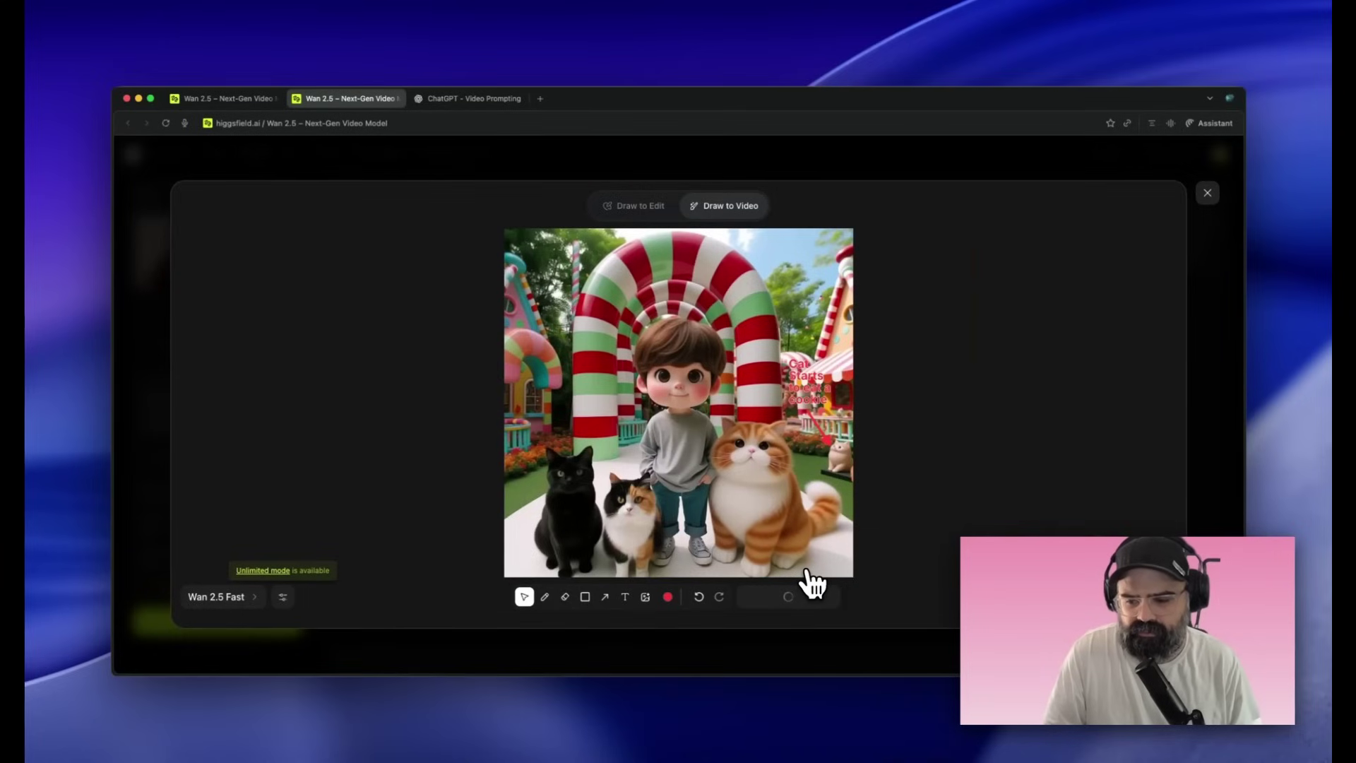
pyautogui.press('super+w')
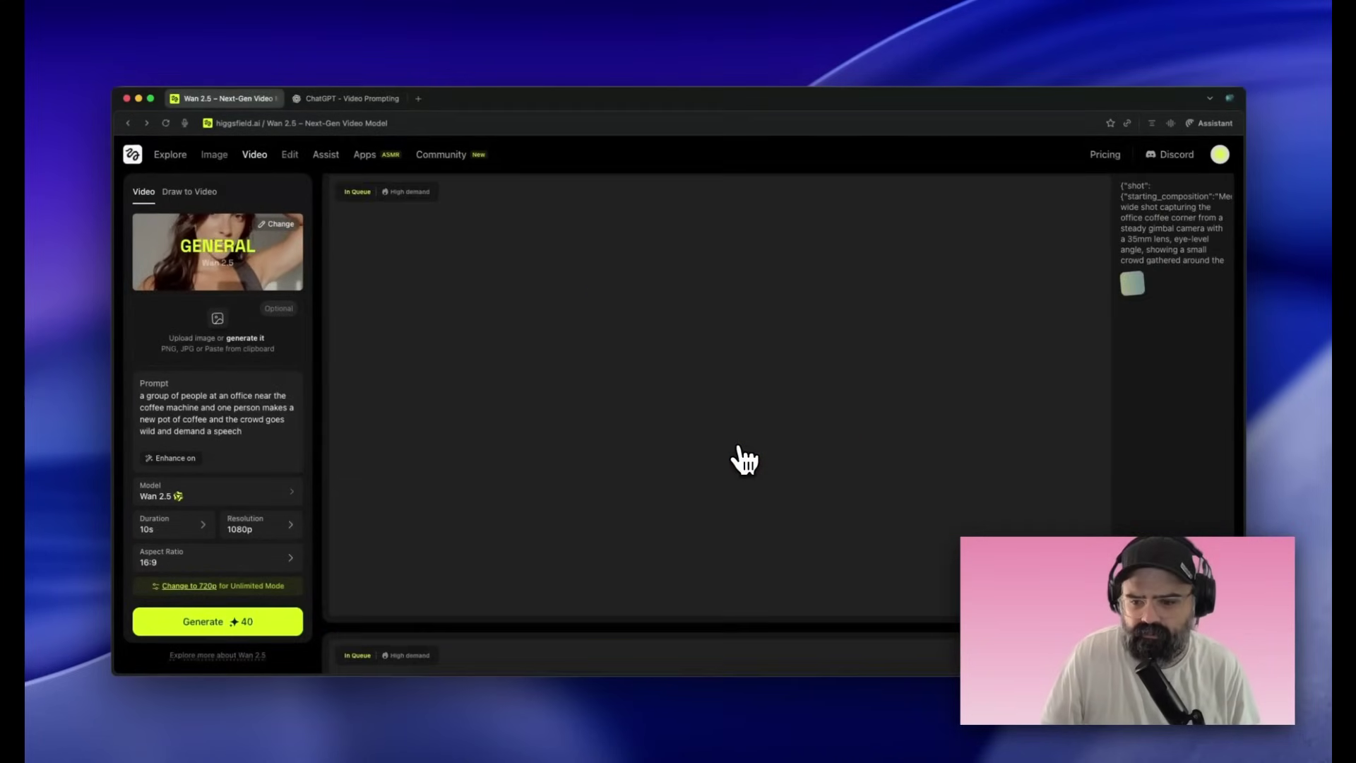
pyautogui.click(165, 123)
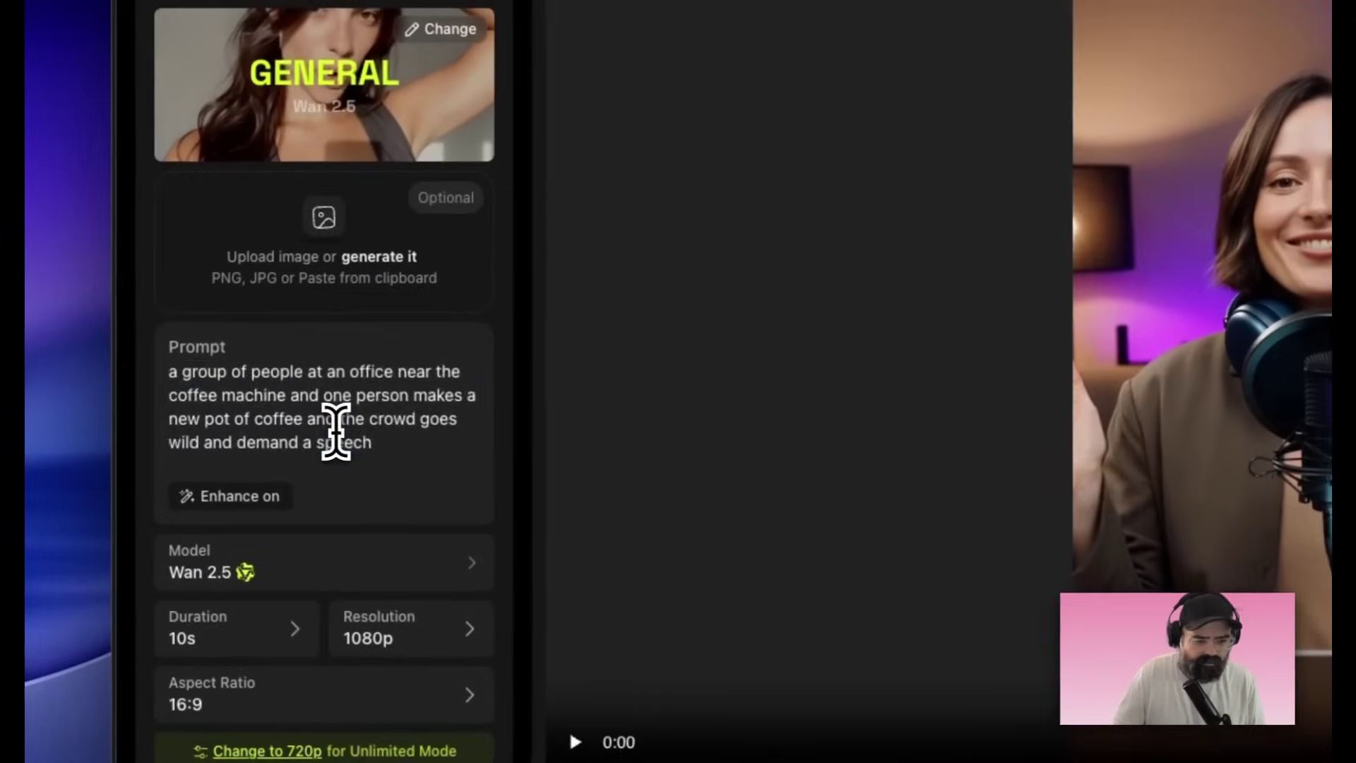
# - Clear the prompt and upload the bearded man's portrait JPG from Downloads as the start image
pyautogui.tripleClick(224, 425)
pyautogui.press('BackSpace')
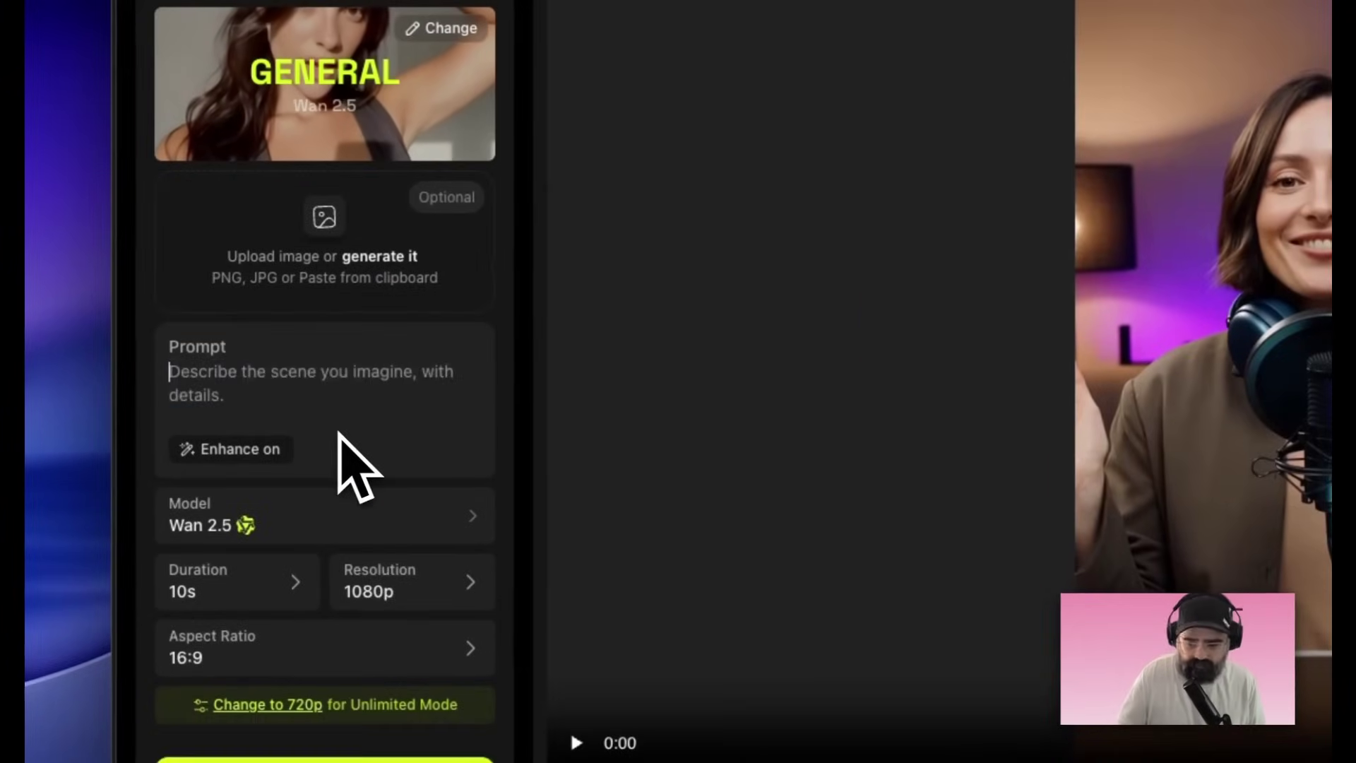
pyautogui.click(256, 281)
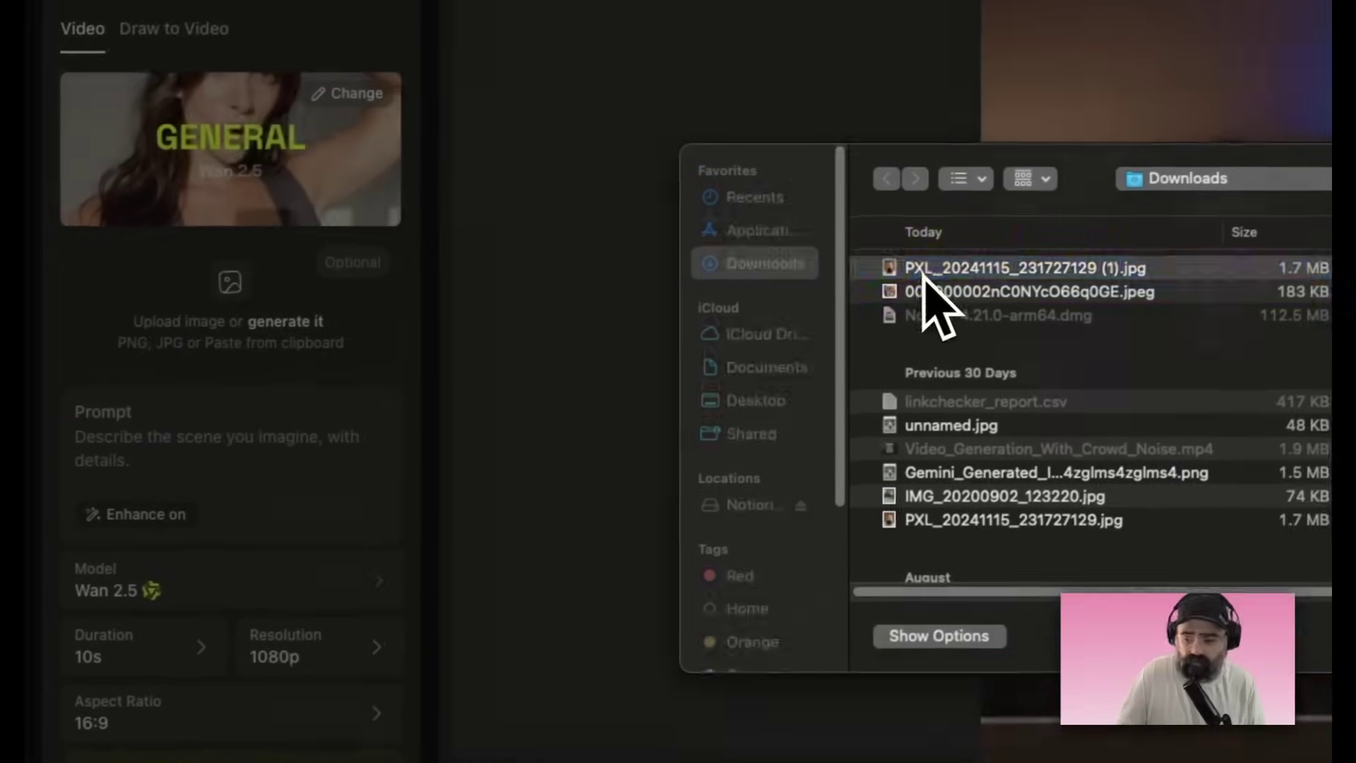
pyautogui.doubleClick(1010, 205)
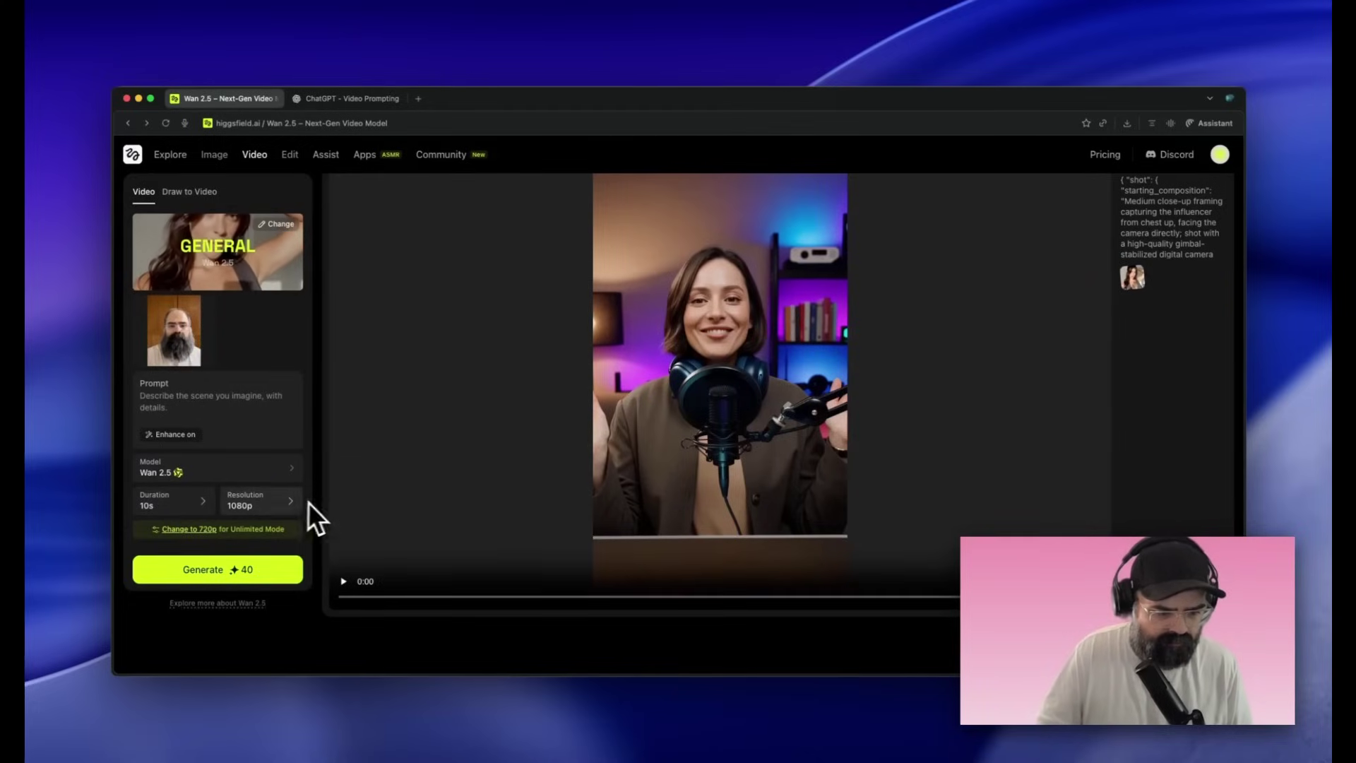
# - Browse the Wan 2.5 introduction page, then go back to the form with the bearded man's photo
pyautogui.click(249, 602)
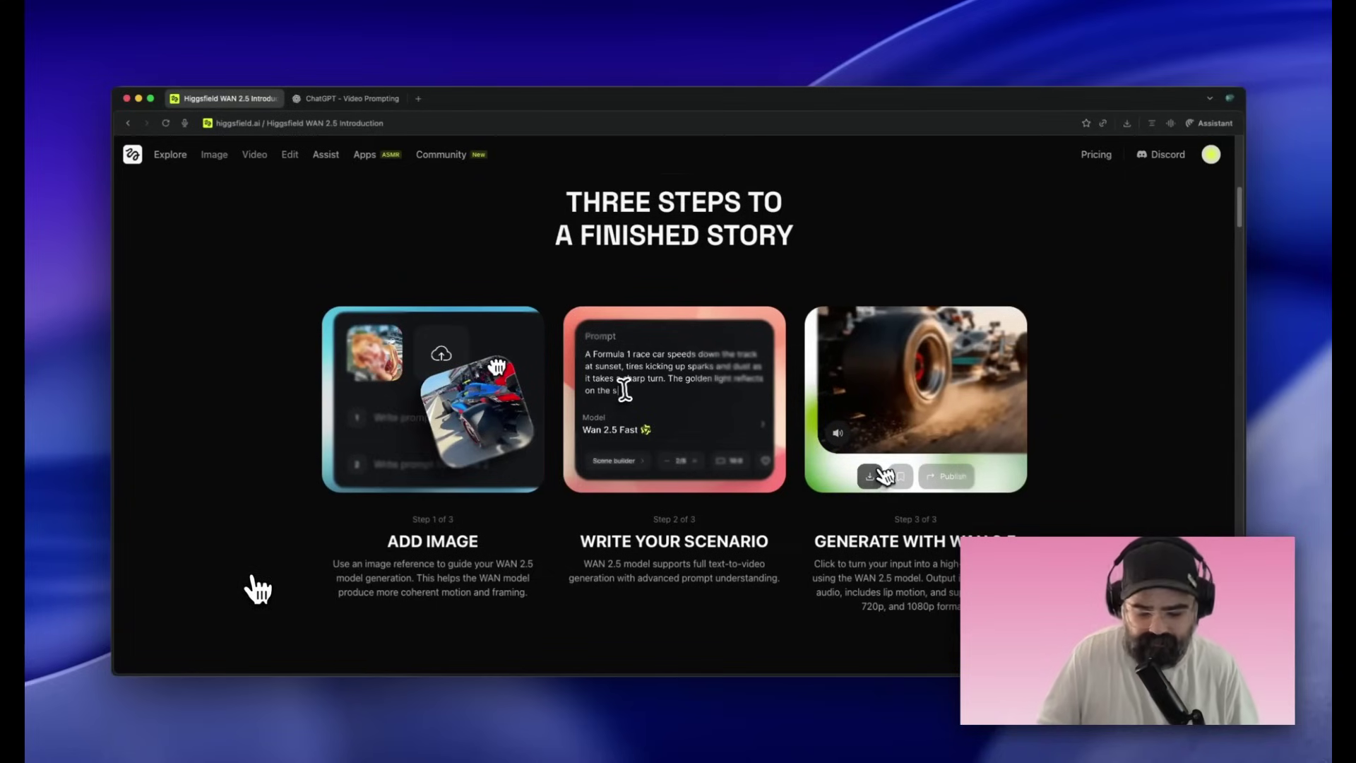
pyautogui.scroll(-3, 259, 590)
pyautogui.scroll(-3, 259, 590)
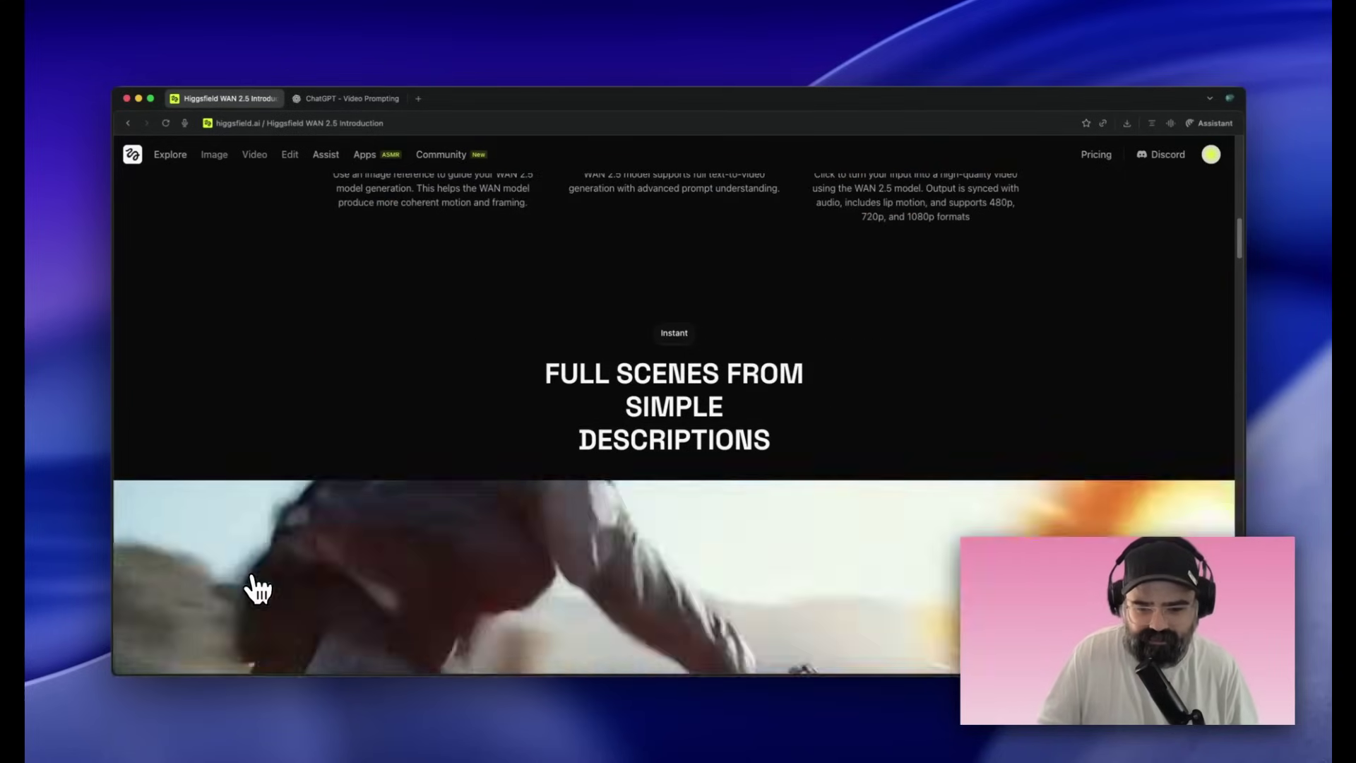
pyautogui.scroll(-15, 259, 589)
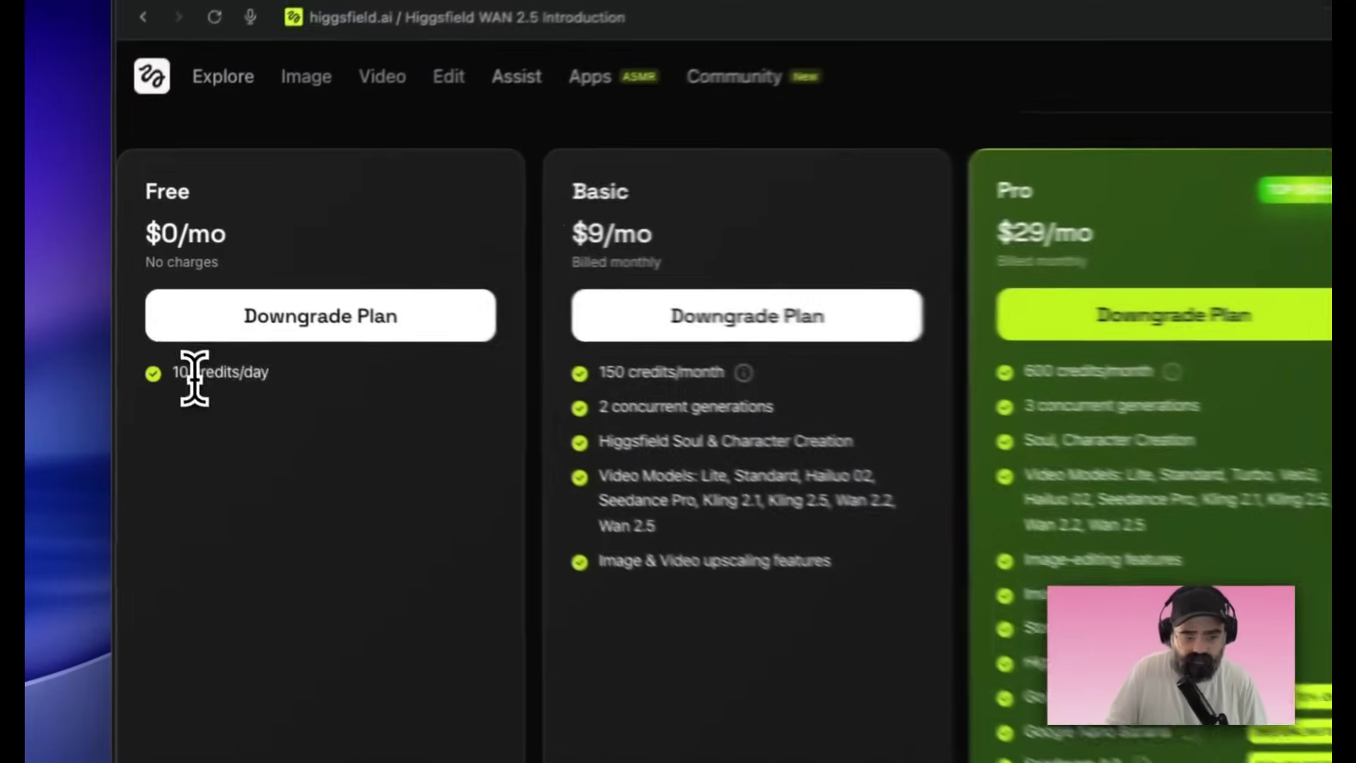
pyautogui.moveTo(194, 378); pyautogui.dragTo(290, 387)
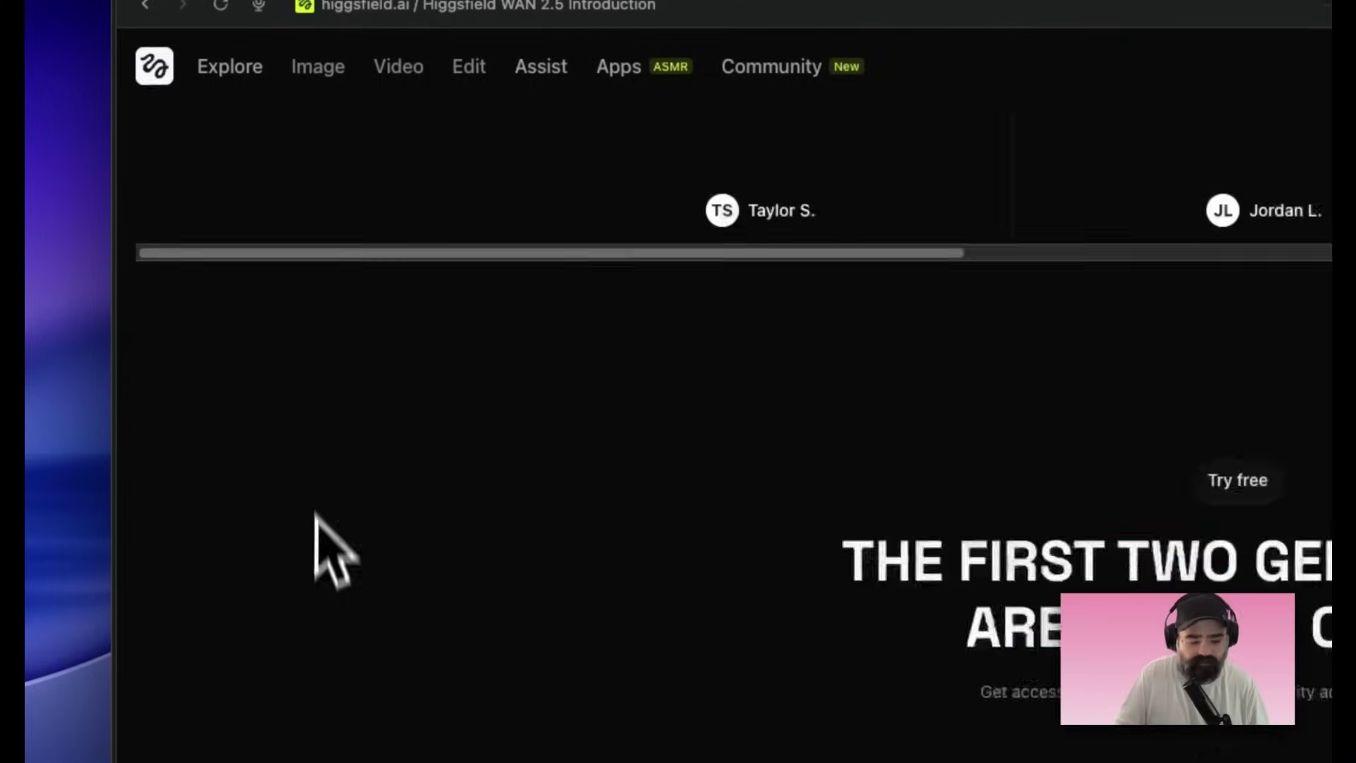
pyautogui.scroll(4, 312, 561)
pyautogui.click(144, 5)
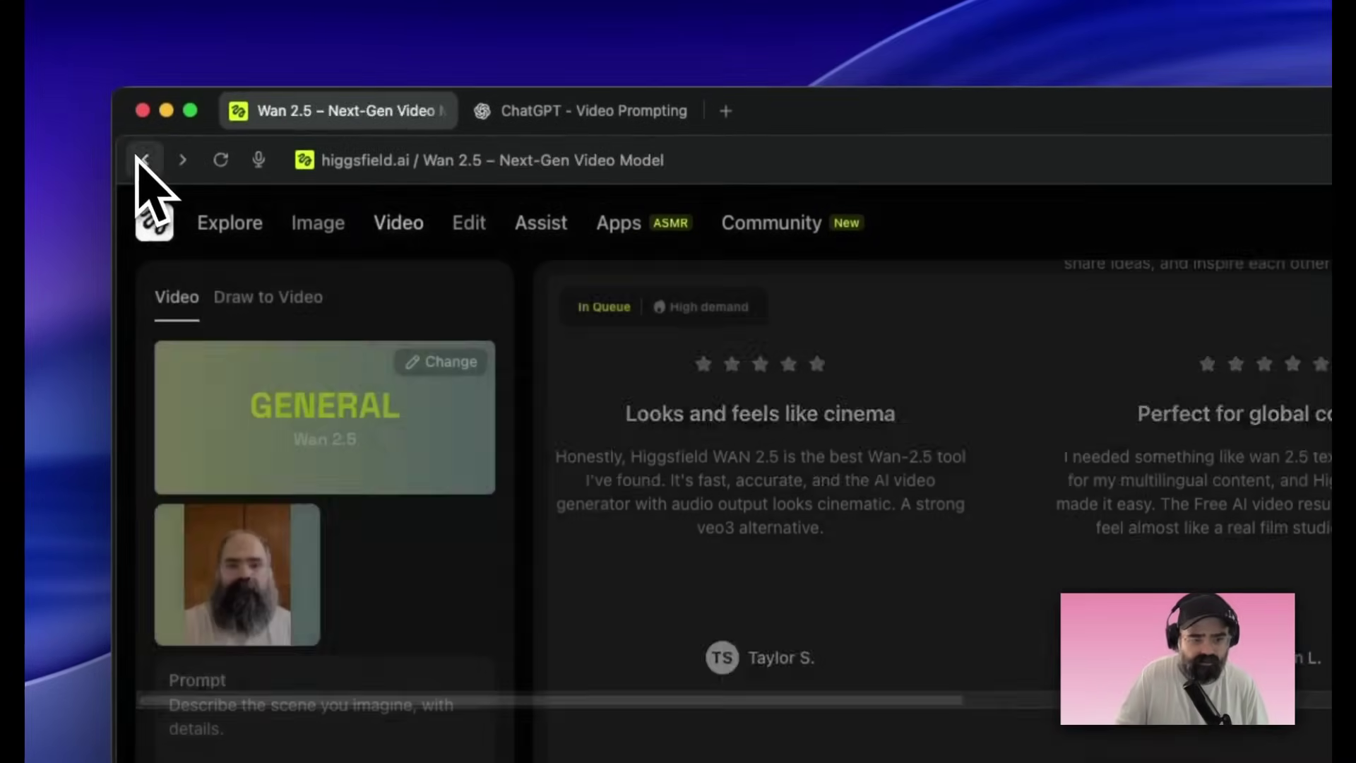
# - Write a prompt of me welcoming everyone to Stack Snacks, thanking them for signing up, wishing a great day
pyautogui.click(185, 398)
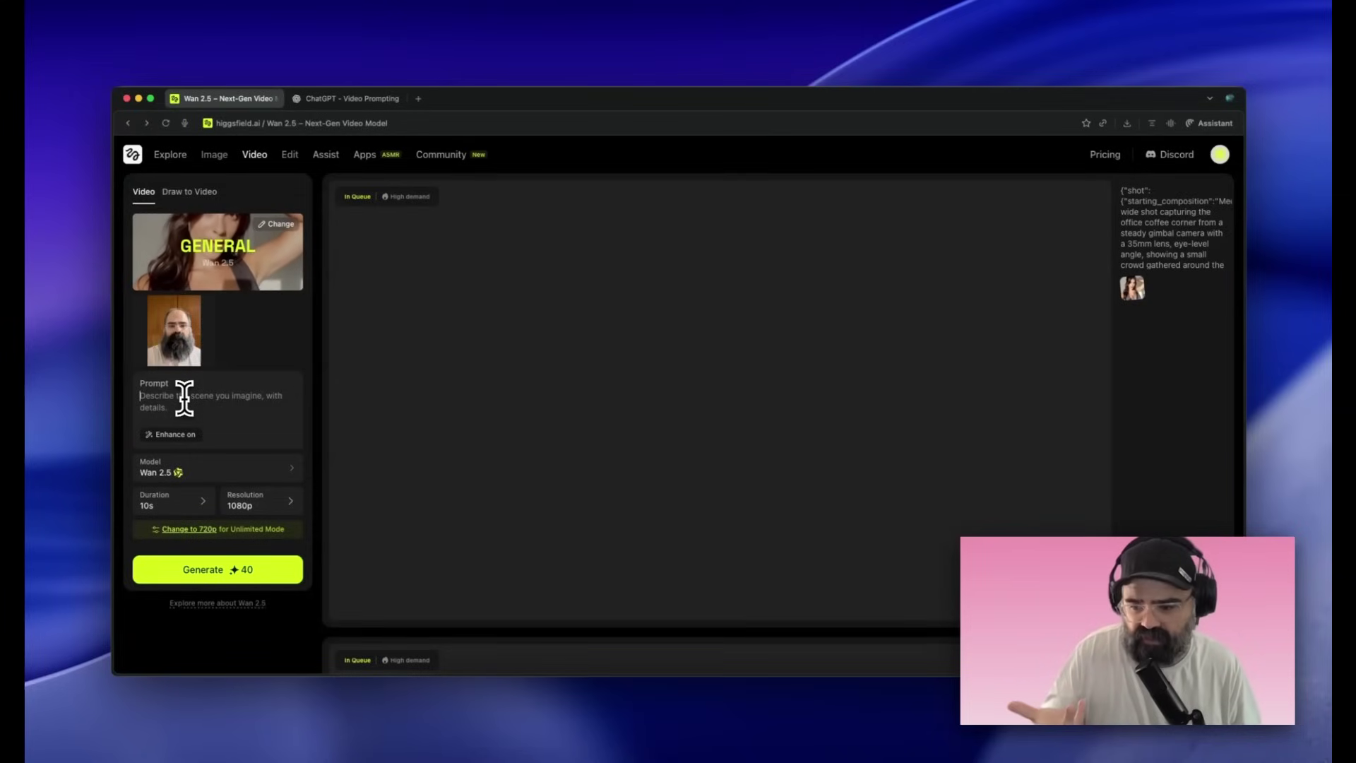
pyautogui.write('Can you make me talk about how interesting the new Claude 4.5')
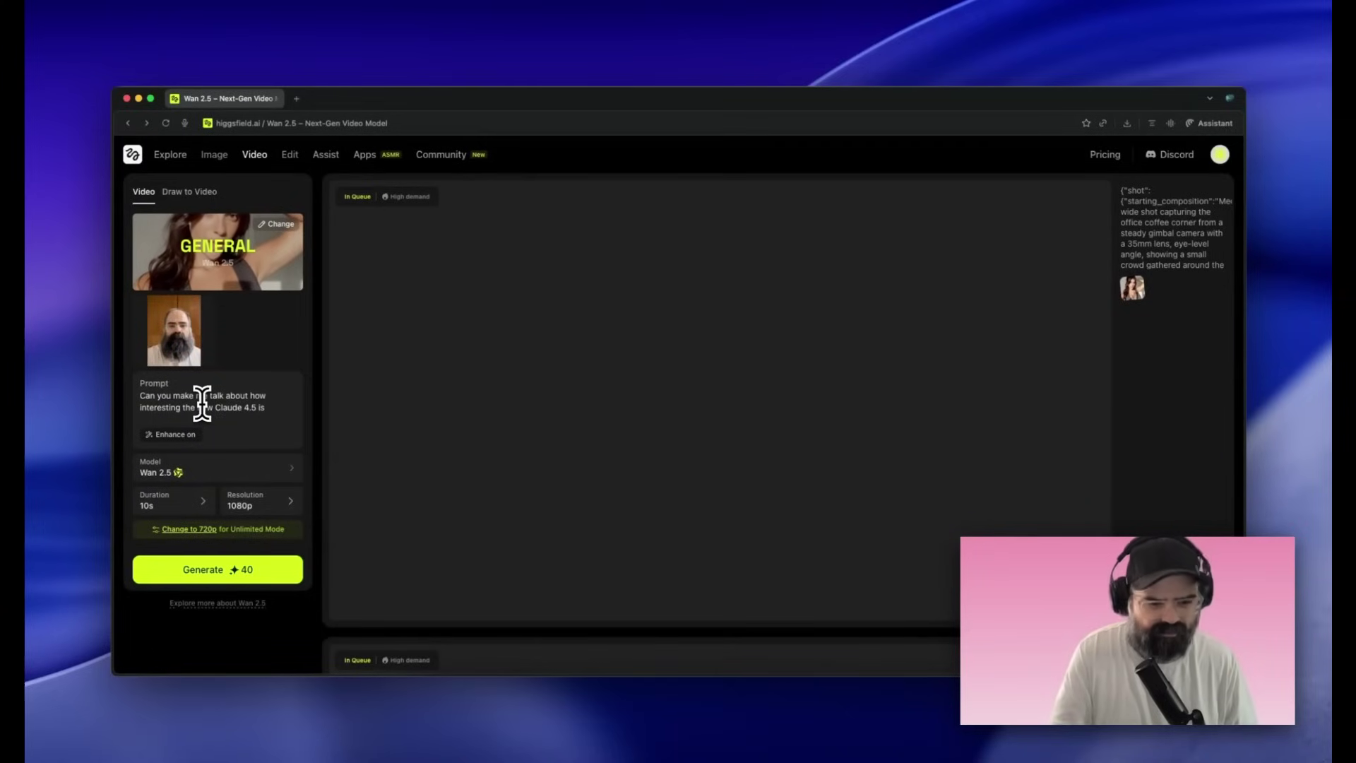
pyautogui.tripleClick(261, 400)
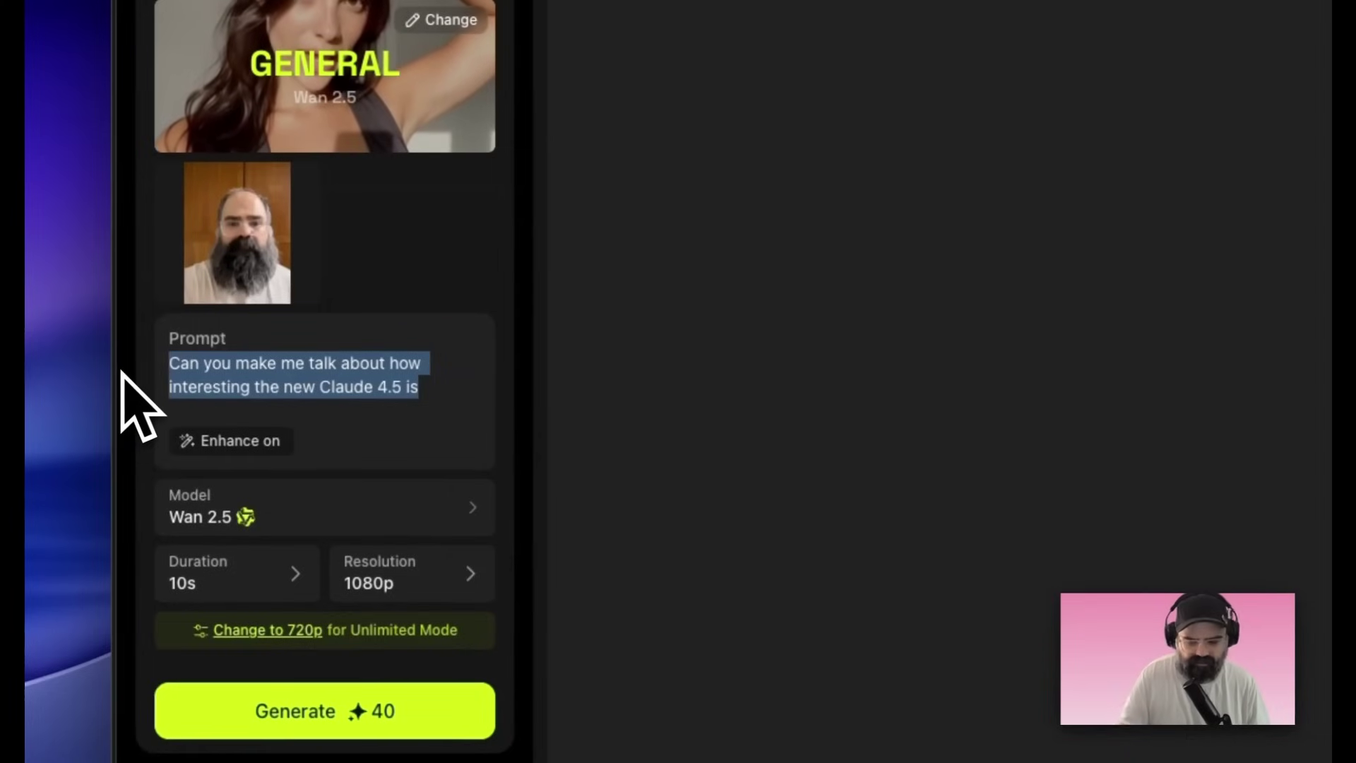
pyautogui.press('BackSpace')
pyautogui.write('Can you ah')
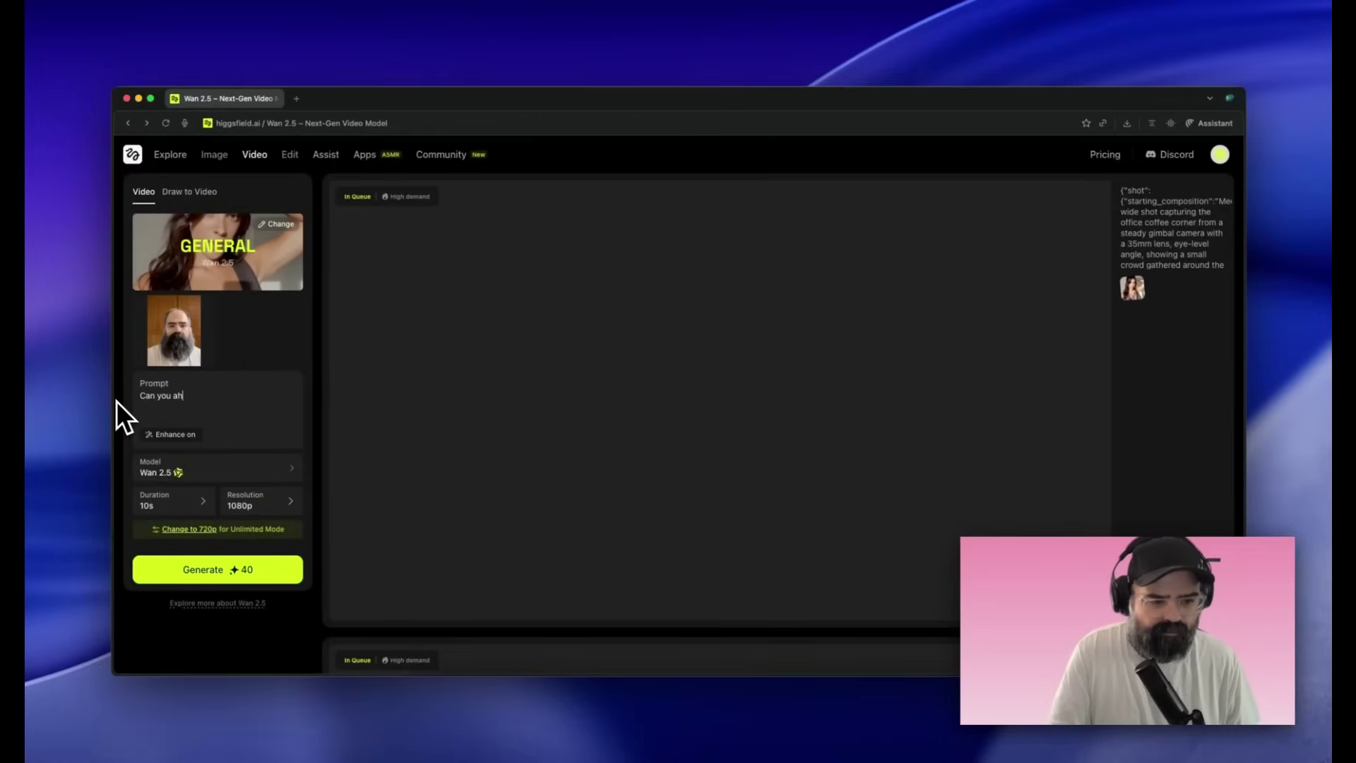
pyautogui.press('BackSpace')
pyautogui.press('BackSpace')
pyautogui.write('have me welcm')
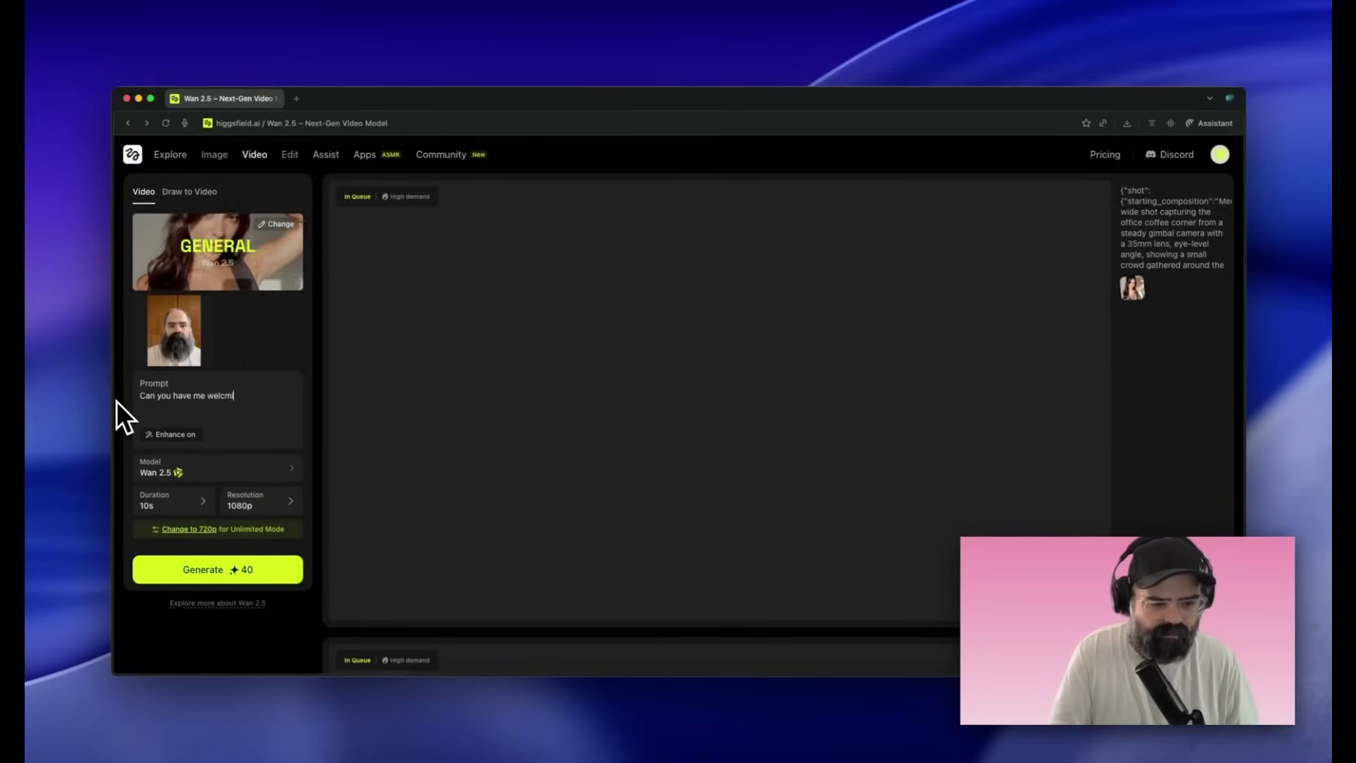
pyautogui.press('BackSpace')
pyautogui.write('oming everyone to sta')
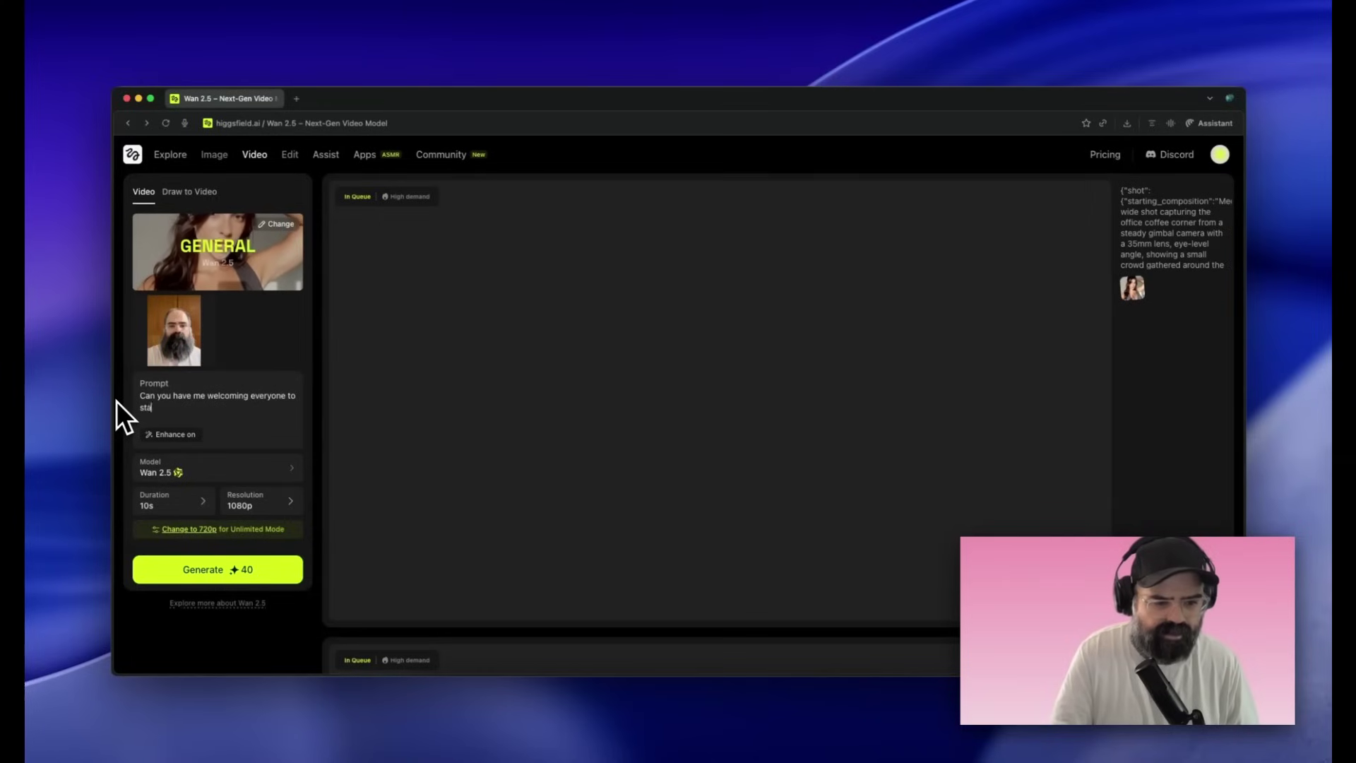
pyautogui.write('ck snack')
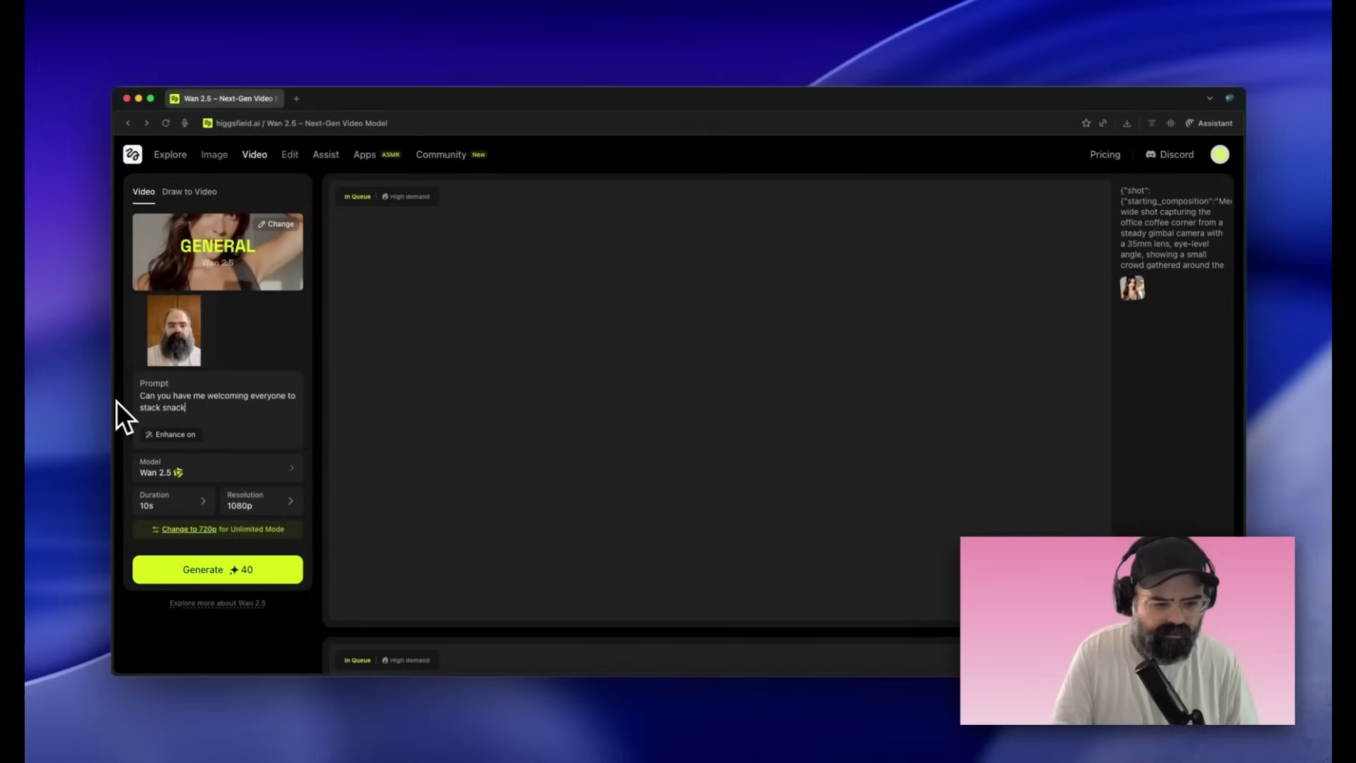
pyautogui.write('s and thanking them')
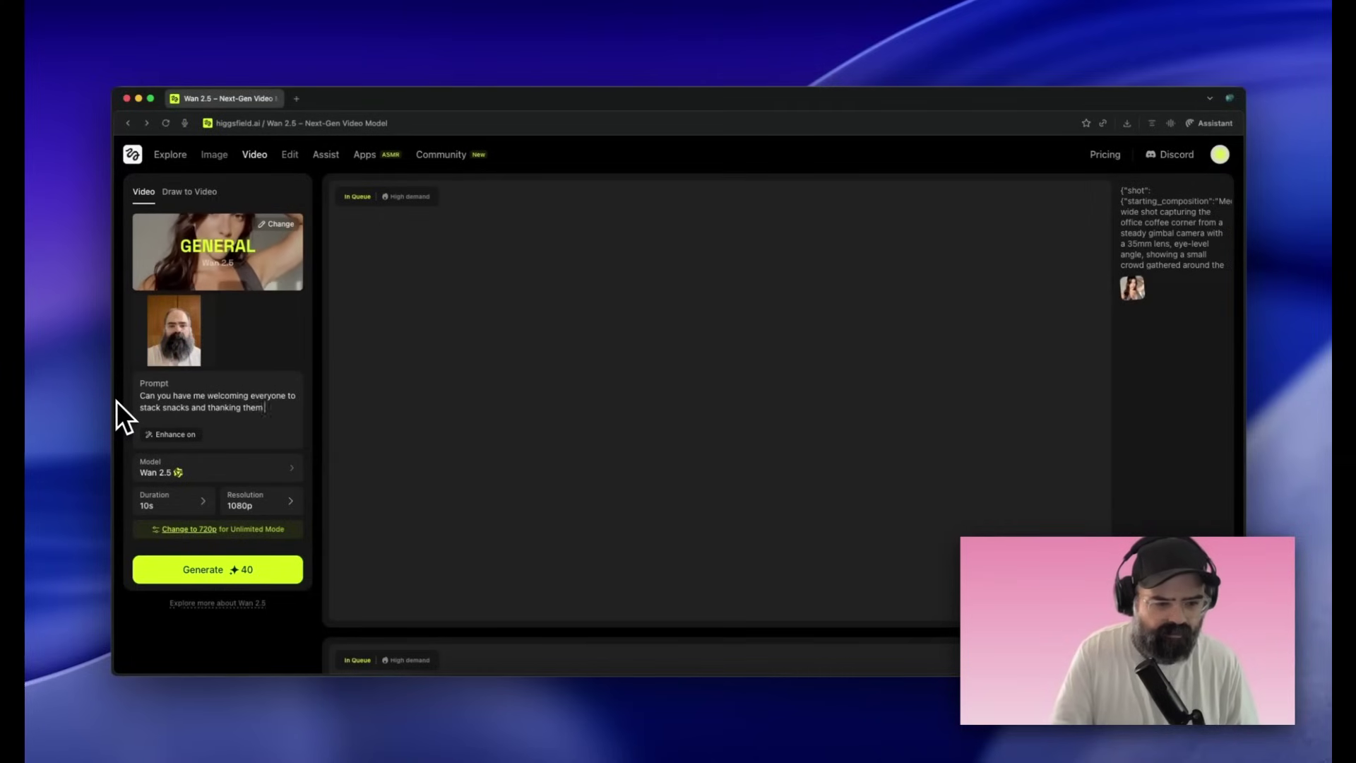
pyautogui.write(' for subscrip')
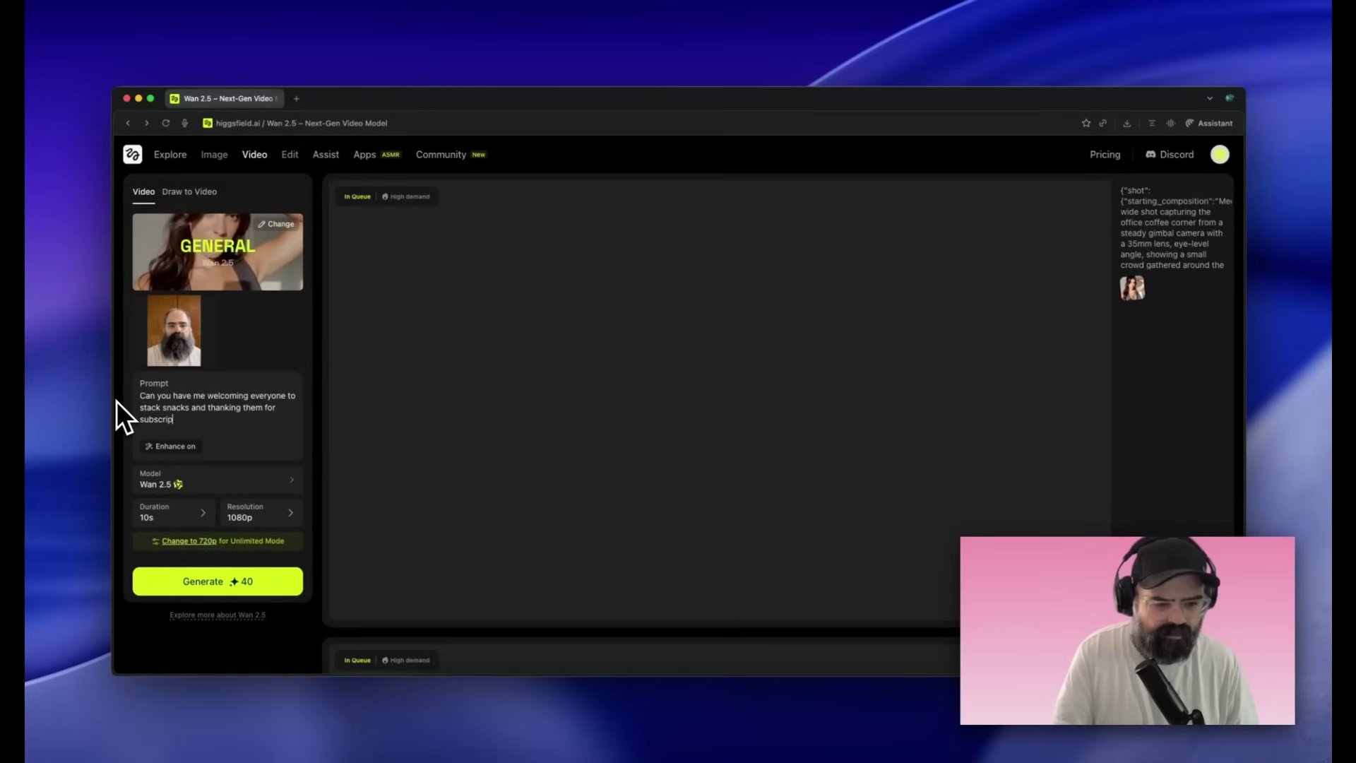
pyautogui.press('BackSpace')
pyautogui.press('BackSpace')
pyautogui.press('BackSpace')
pyautogui.press('BackSpace')
pyautogui.press('BackSpace')
pyautogui.press('BackSpace')
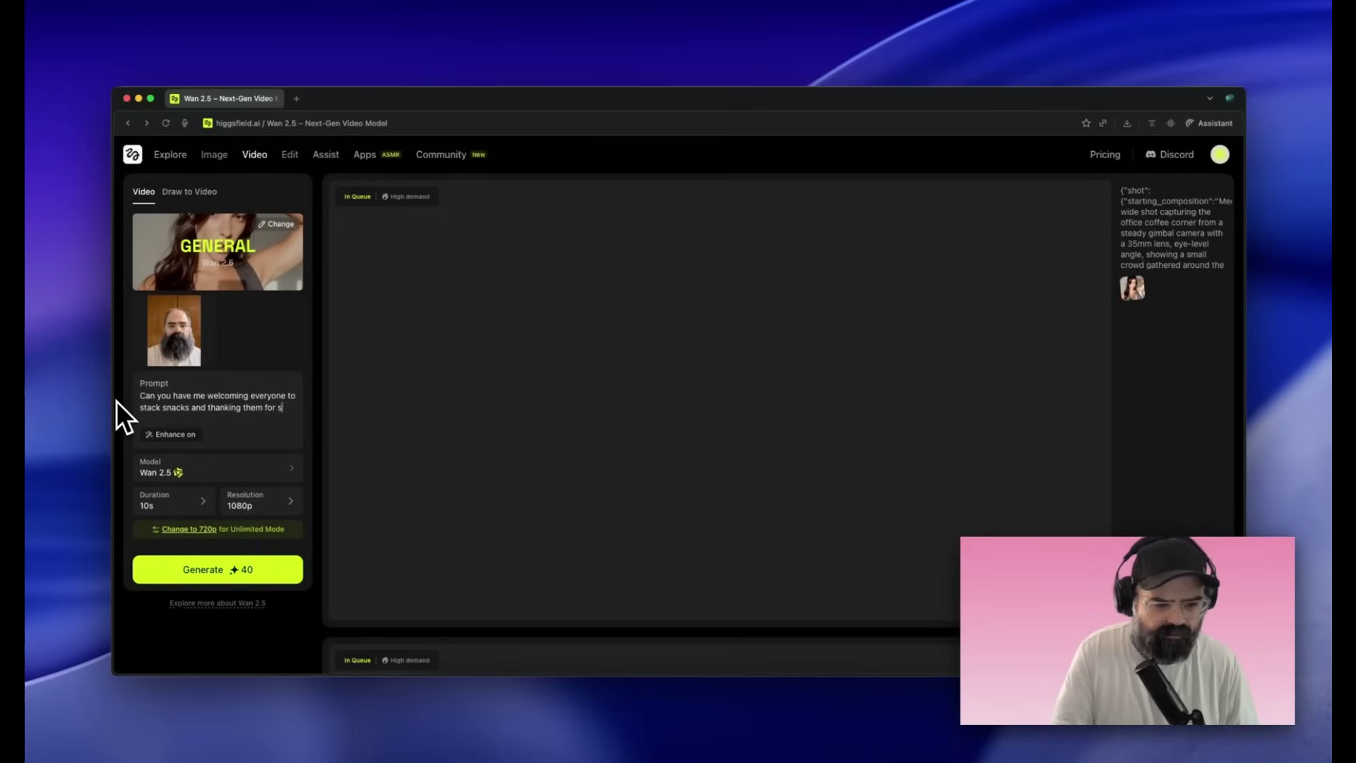
pyautogui.write('singing up and ')
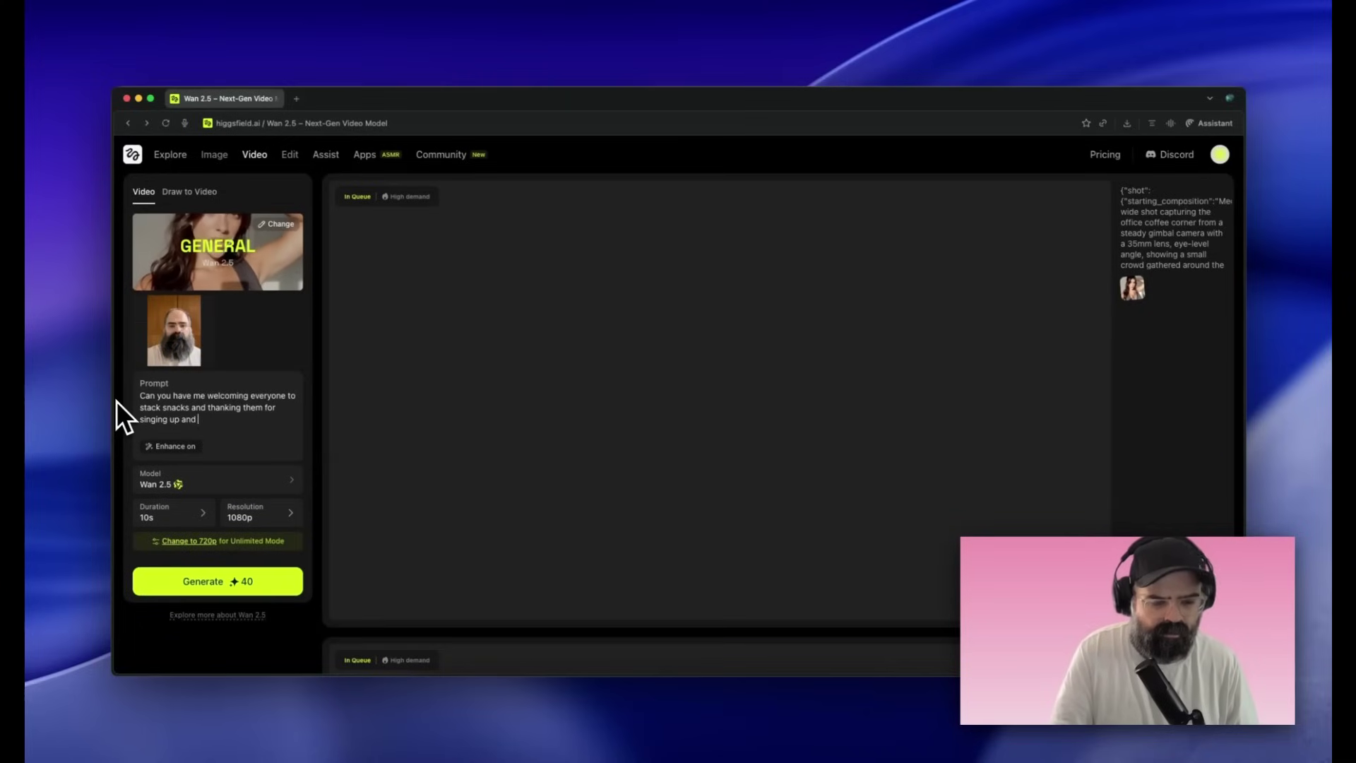
pyautogui.write('I hope you have f')
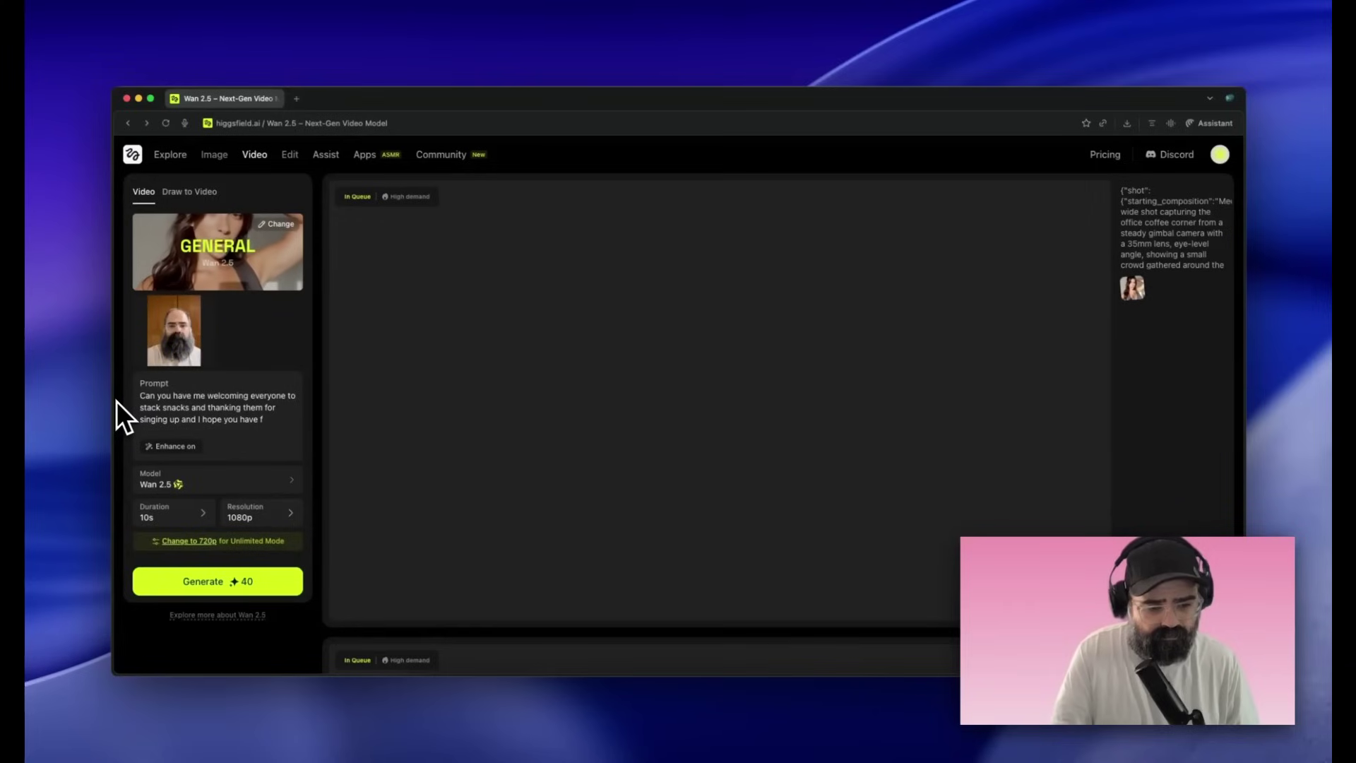
pyautogui.press('BackSpace')
pyautogui.write('a great da')
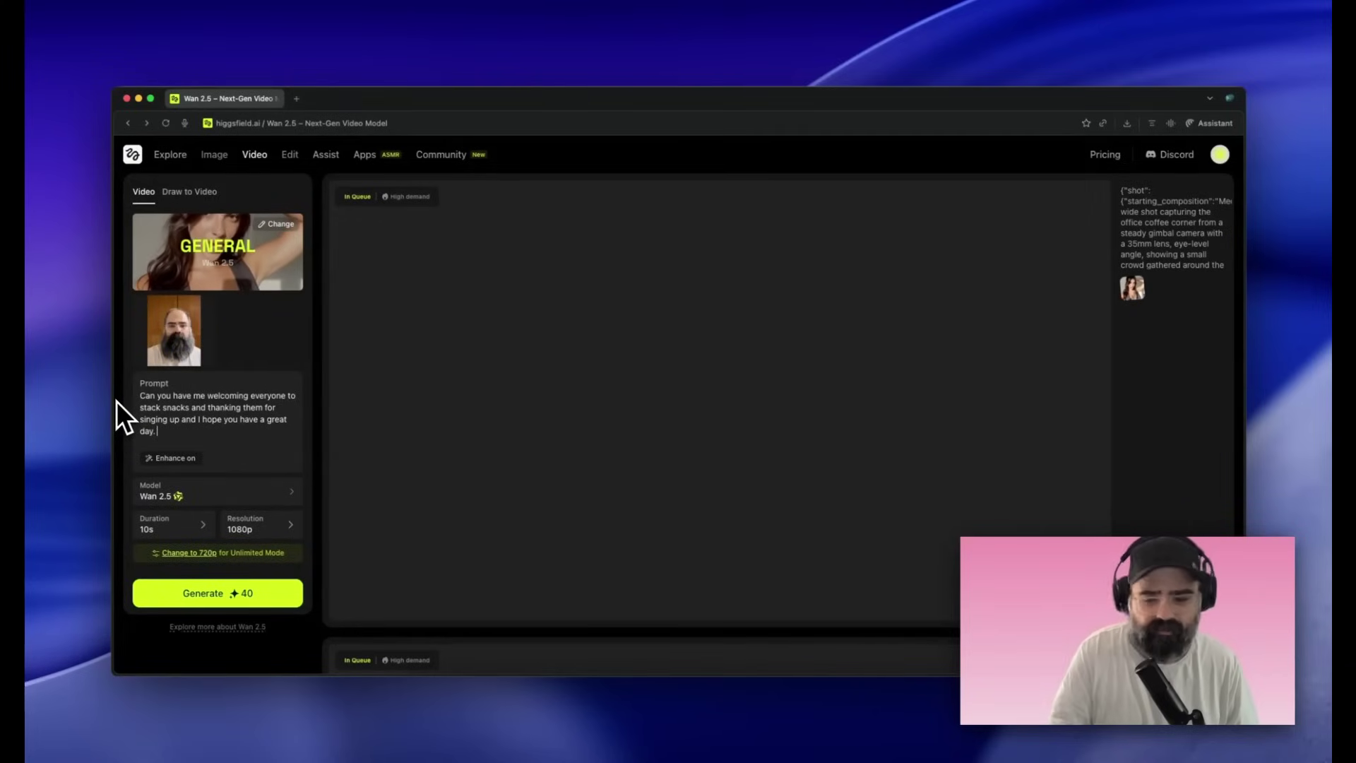
pyautogui.write('y.')
# - Set resolution to 480p and generate the 10-second talking video
pyautogui.click(185, 523)
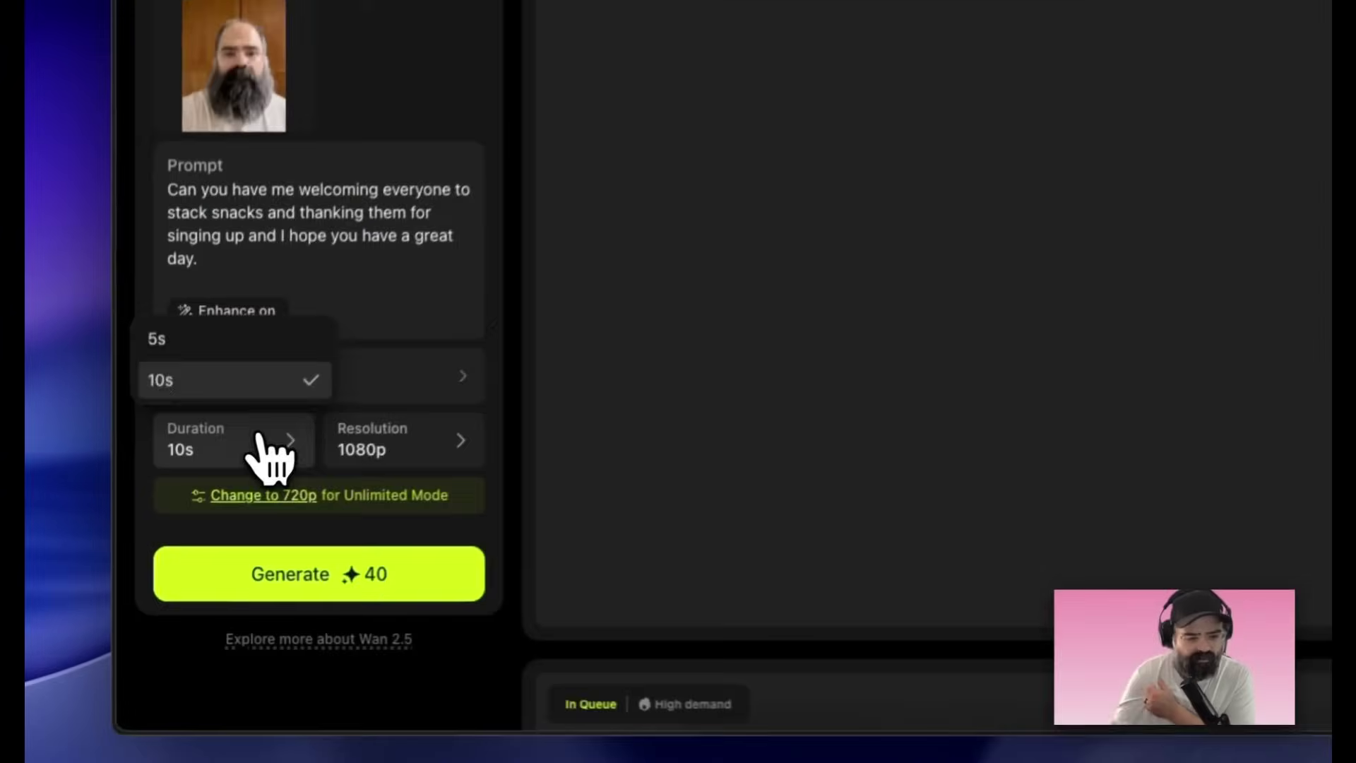
pyautogui.click(399, 439)
pyautogui.click(399, 295)
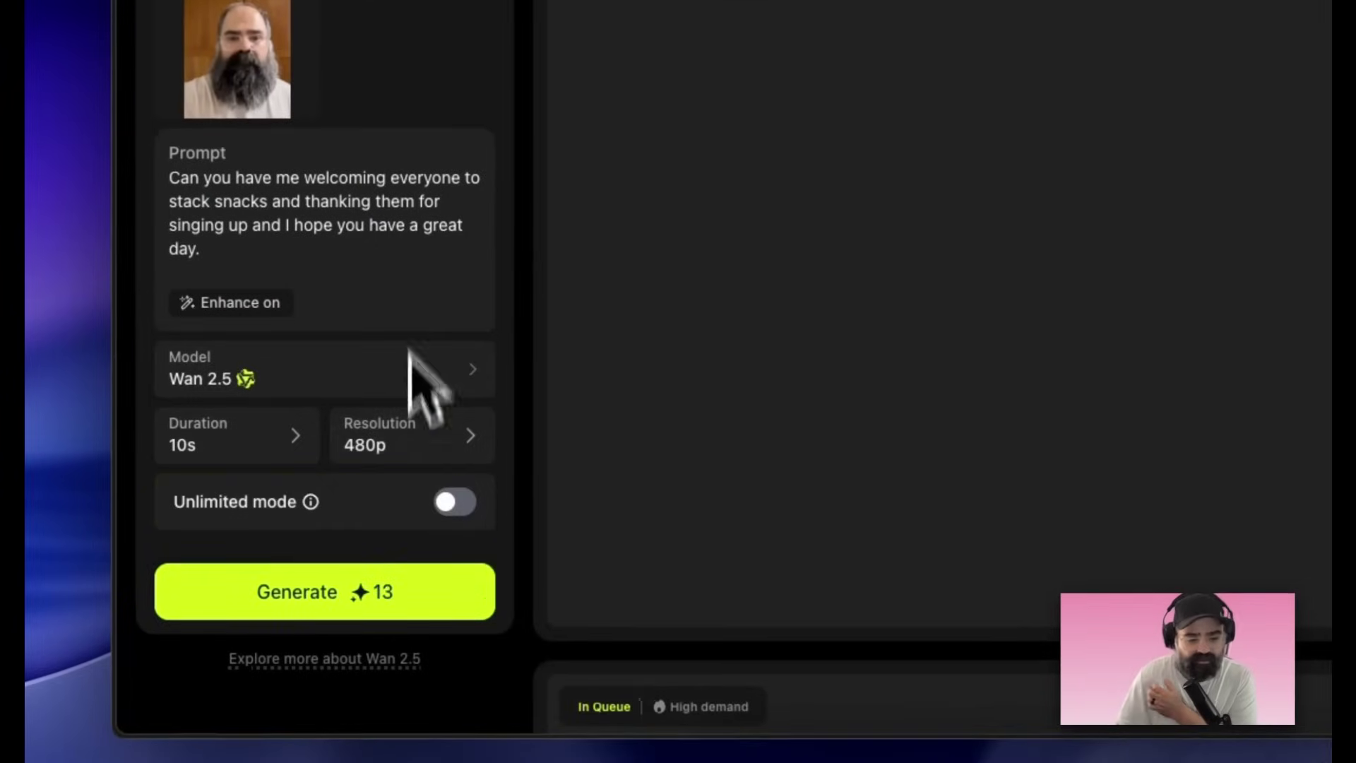
pyautogui.click(392, 586)
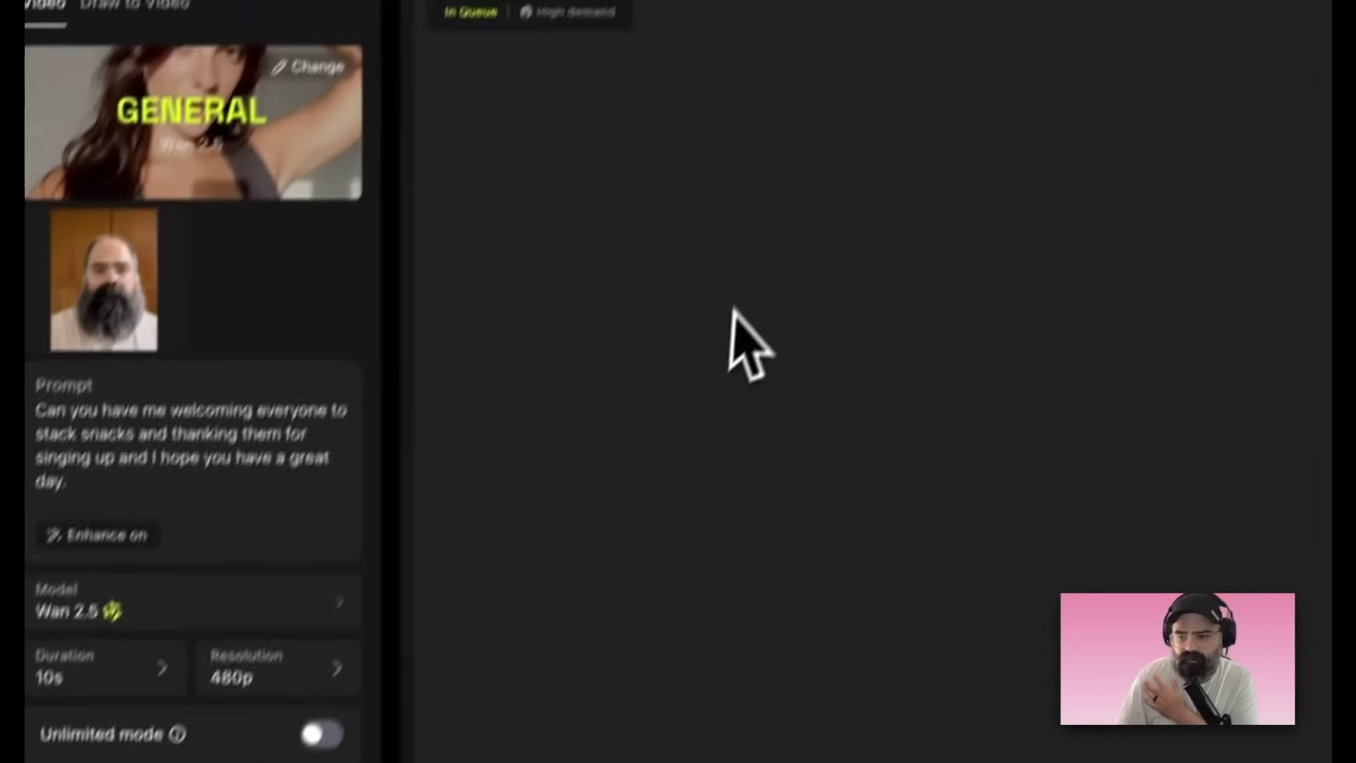
pyautogui.scroll(2, 749, 350)
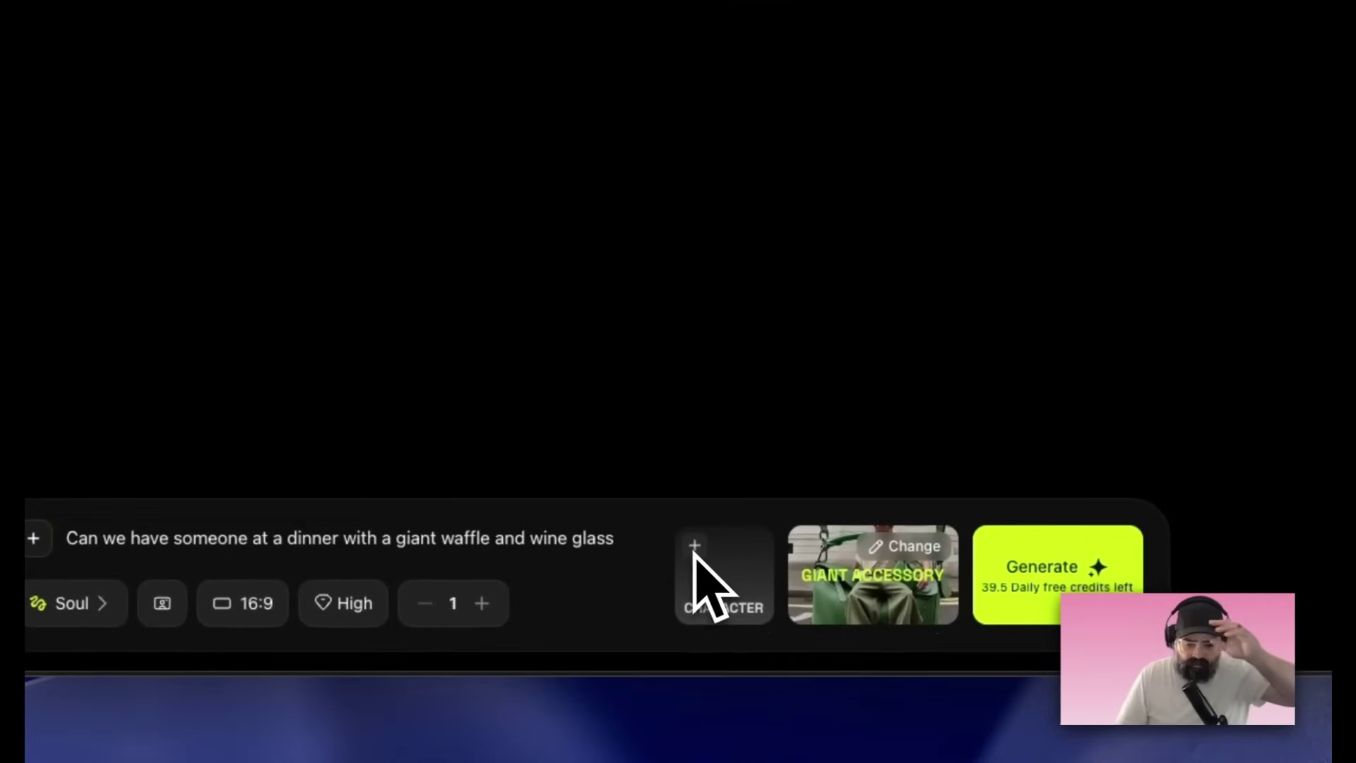
# - Reopen Higgsfield Soul and pick NICOLE as the character for the giant-waffle dinner prompt
pyautogui.click(714, 600)
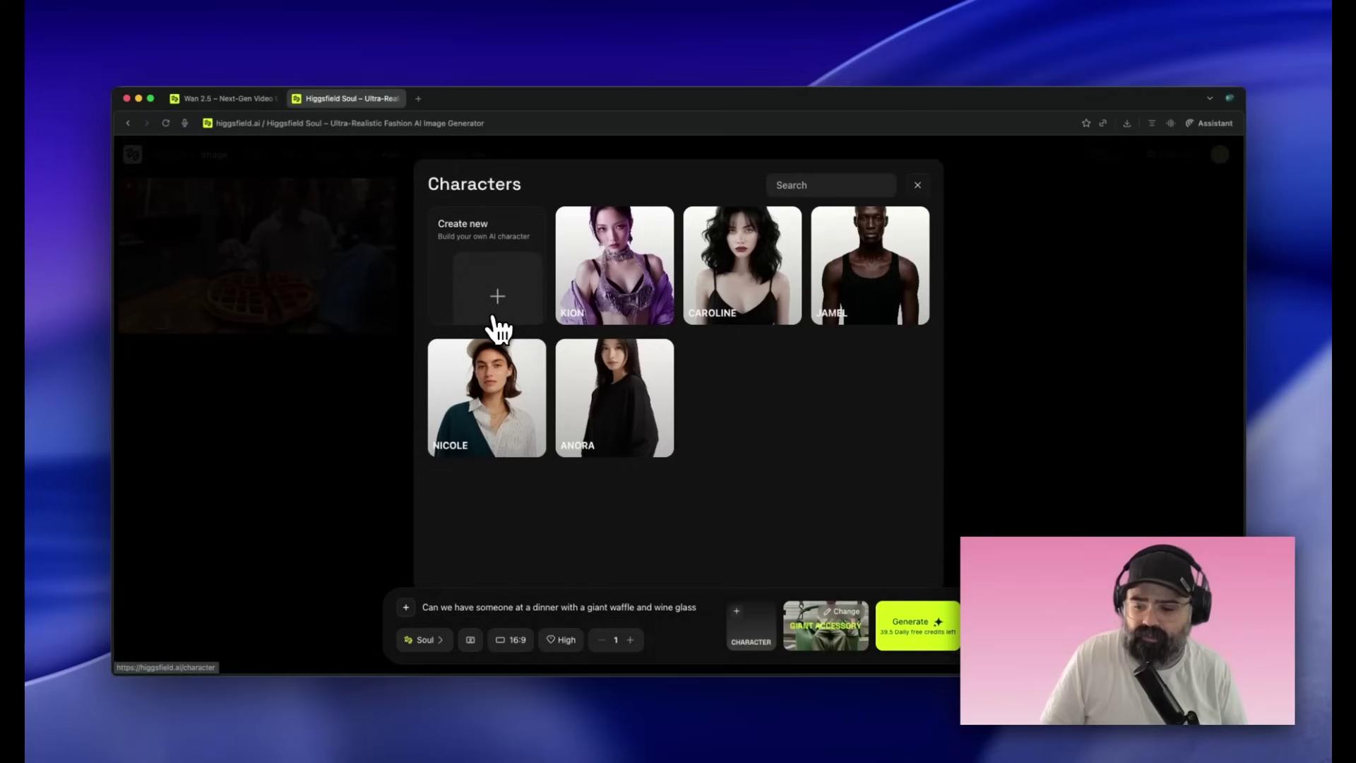
pyautogui.click(495, 319)
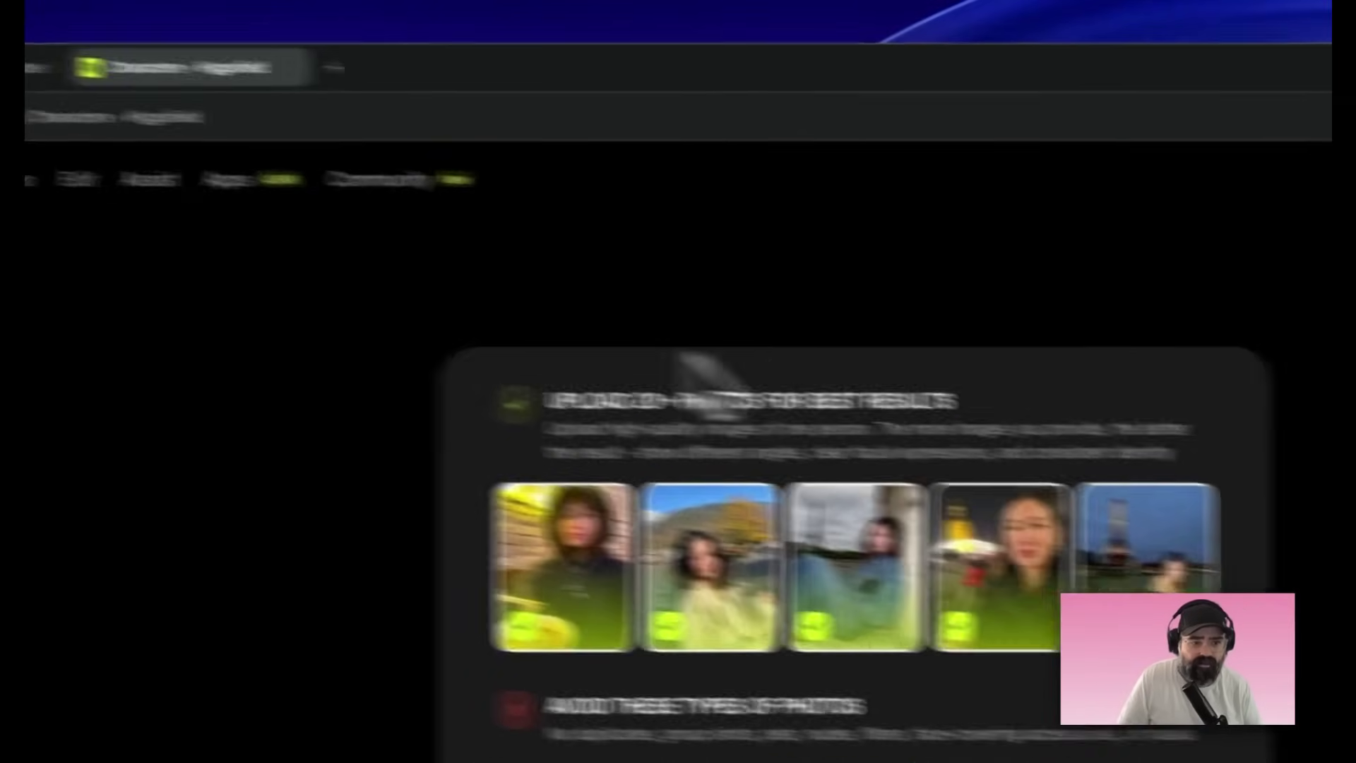
pyautogui.moveTo(311, 233)
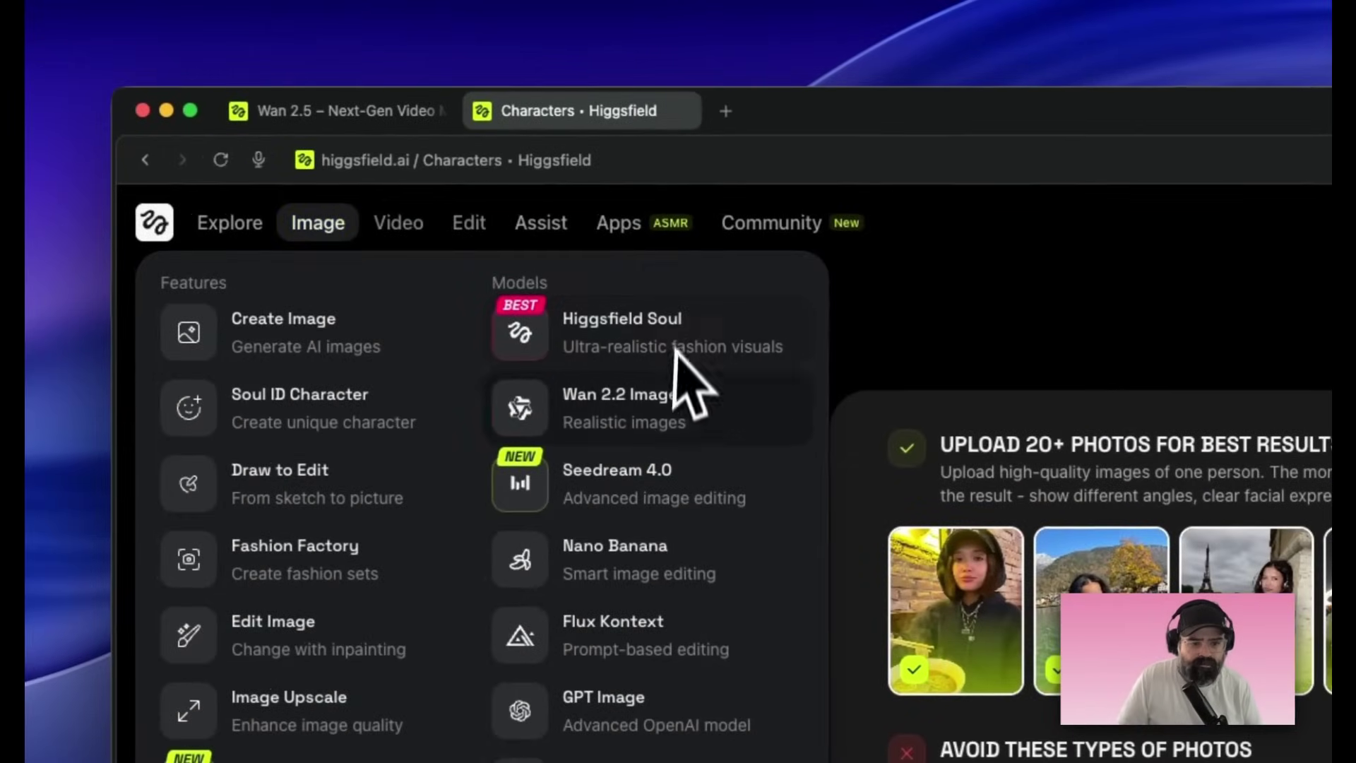
pyautogui.click(664, 346)
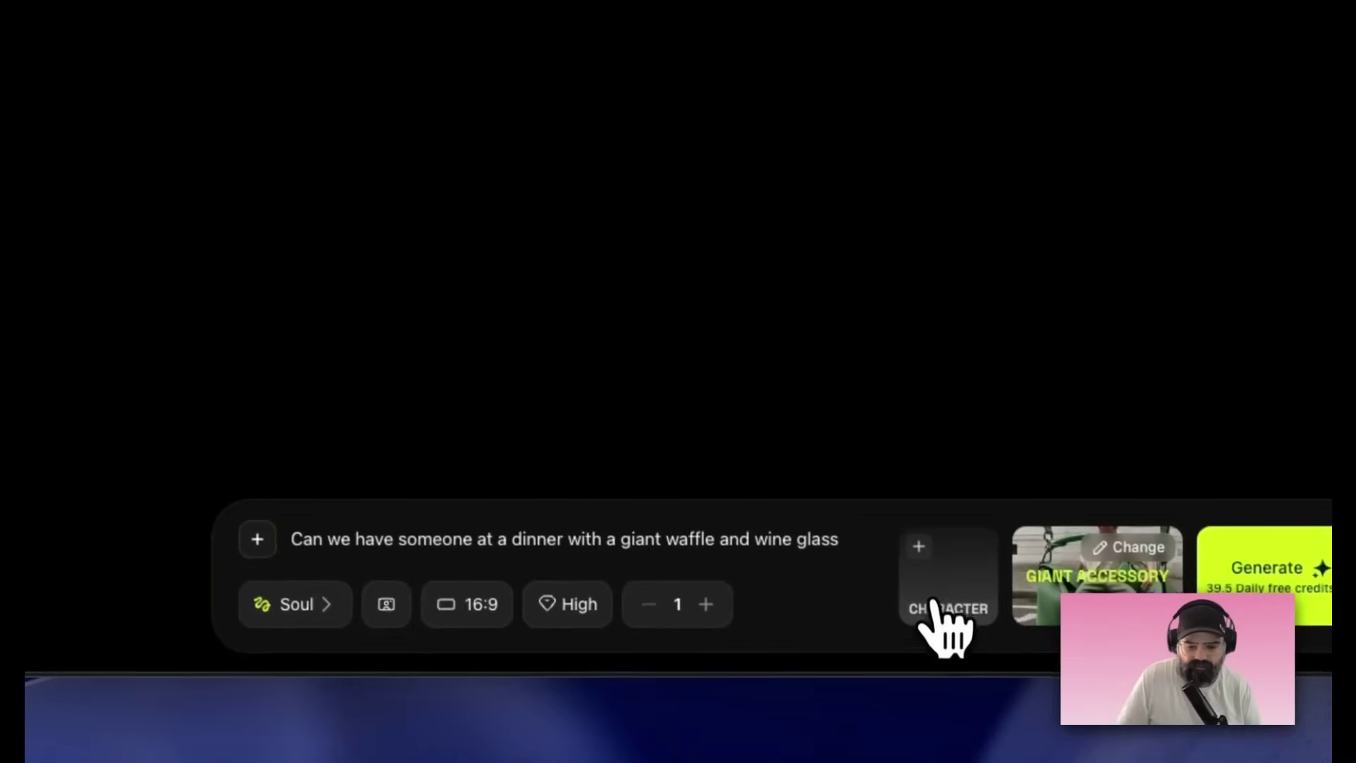
pyautogui.click(931, 593)
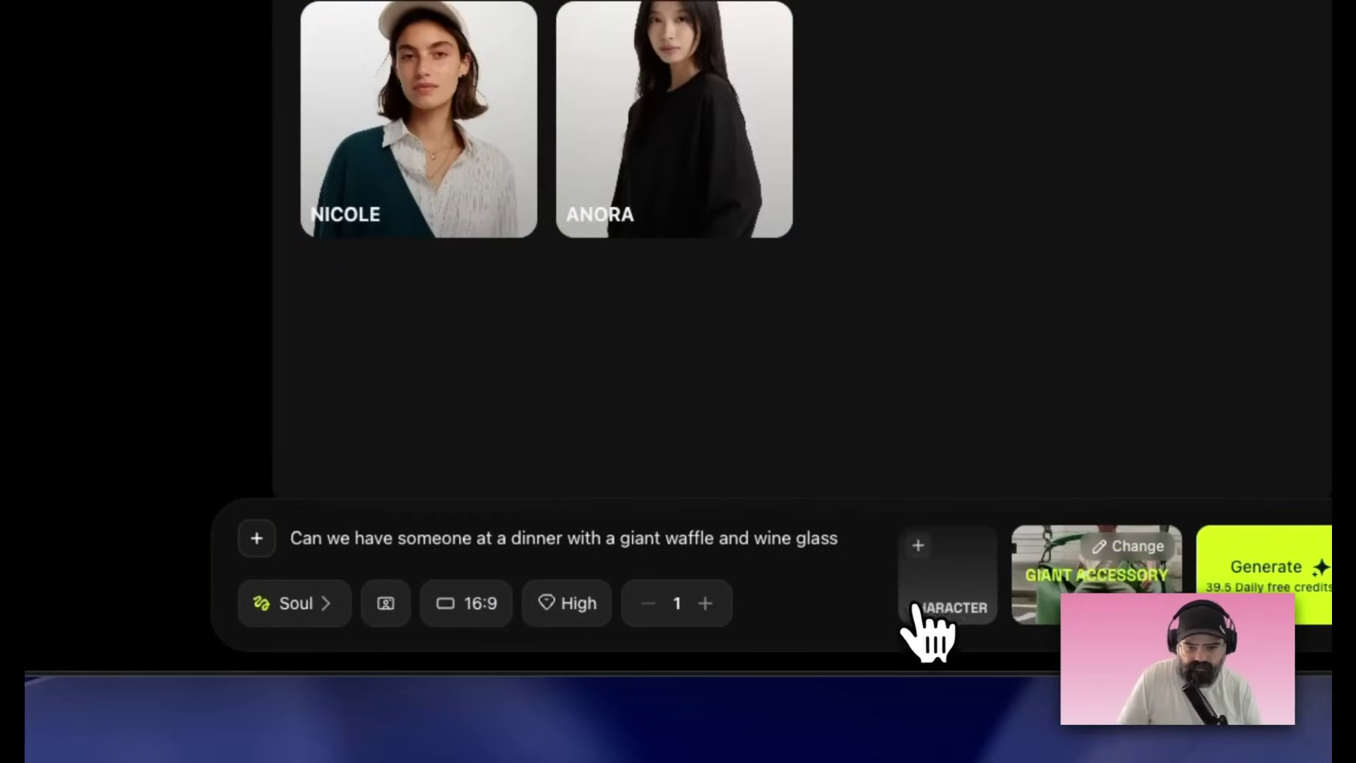
pyautogui.click(462, 142)
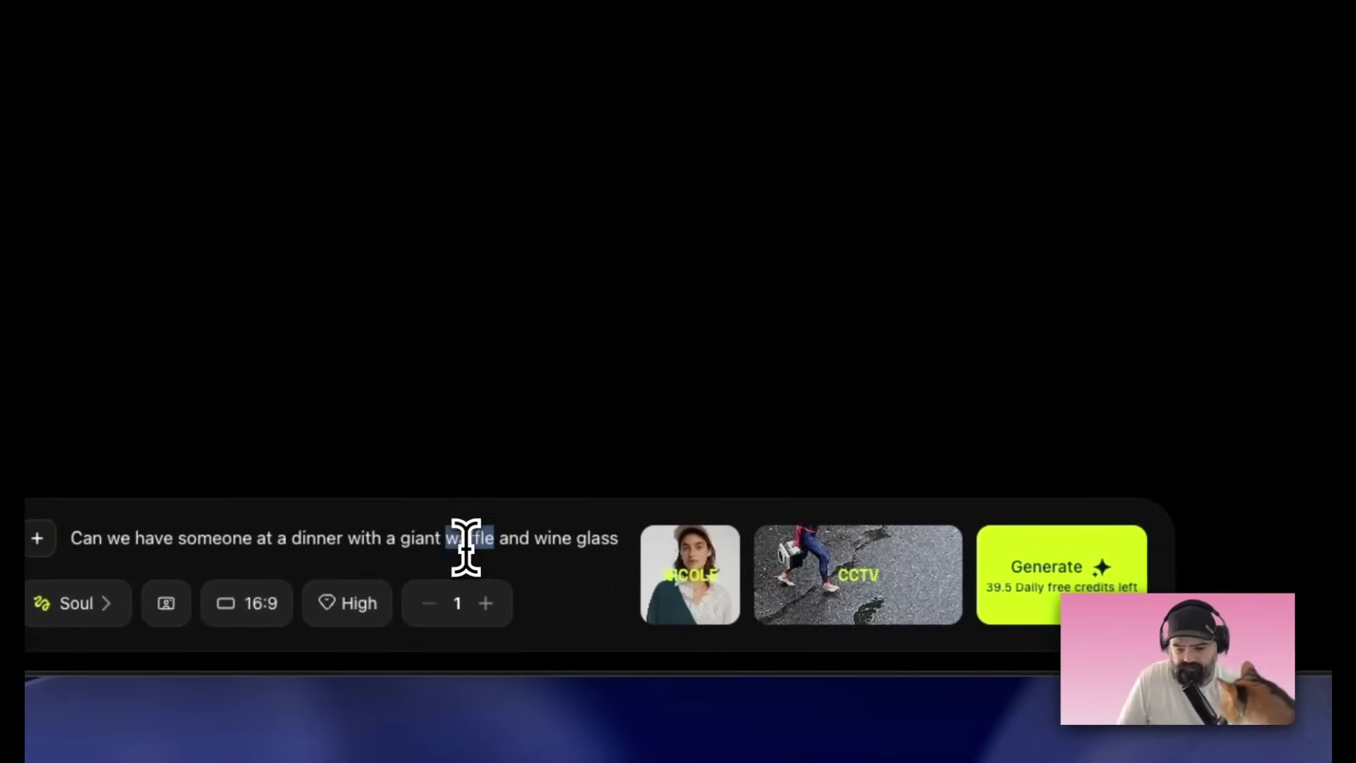
# - Replace the prompt with NICOLE helping the Hamburger steal diner hamburgers, correcting 'Hamburger'
pyautogui.tripleClick(503, 544)
pyautogui.write('Can')
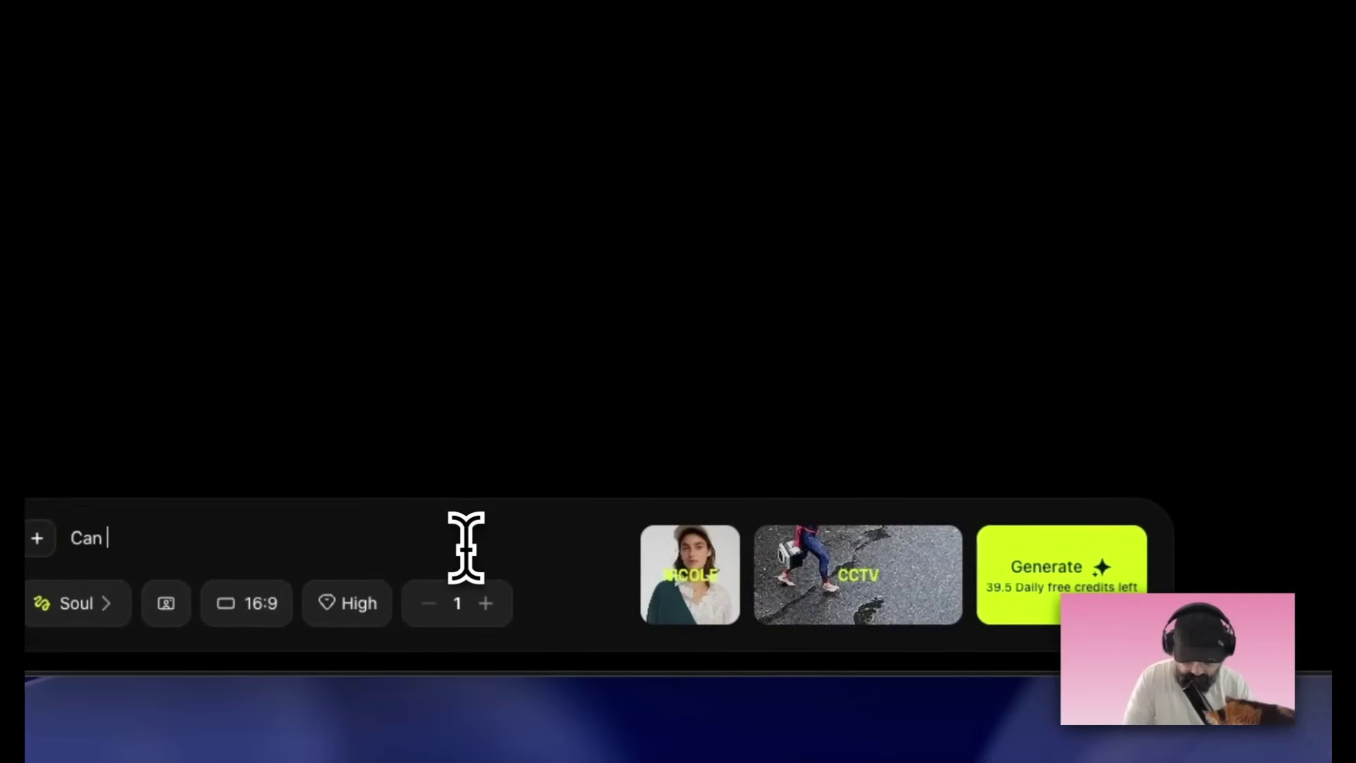
pyautogui.write(' nicole be helping the Hamblurger steal some hamburgers from')
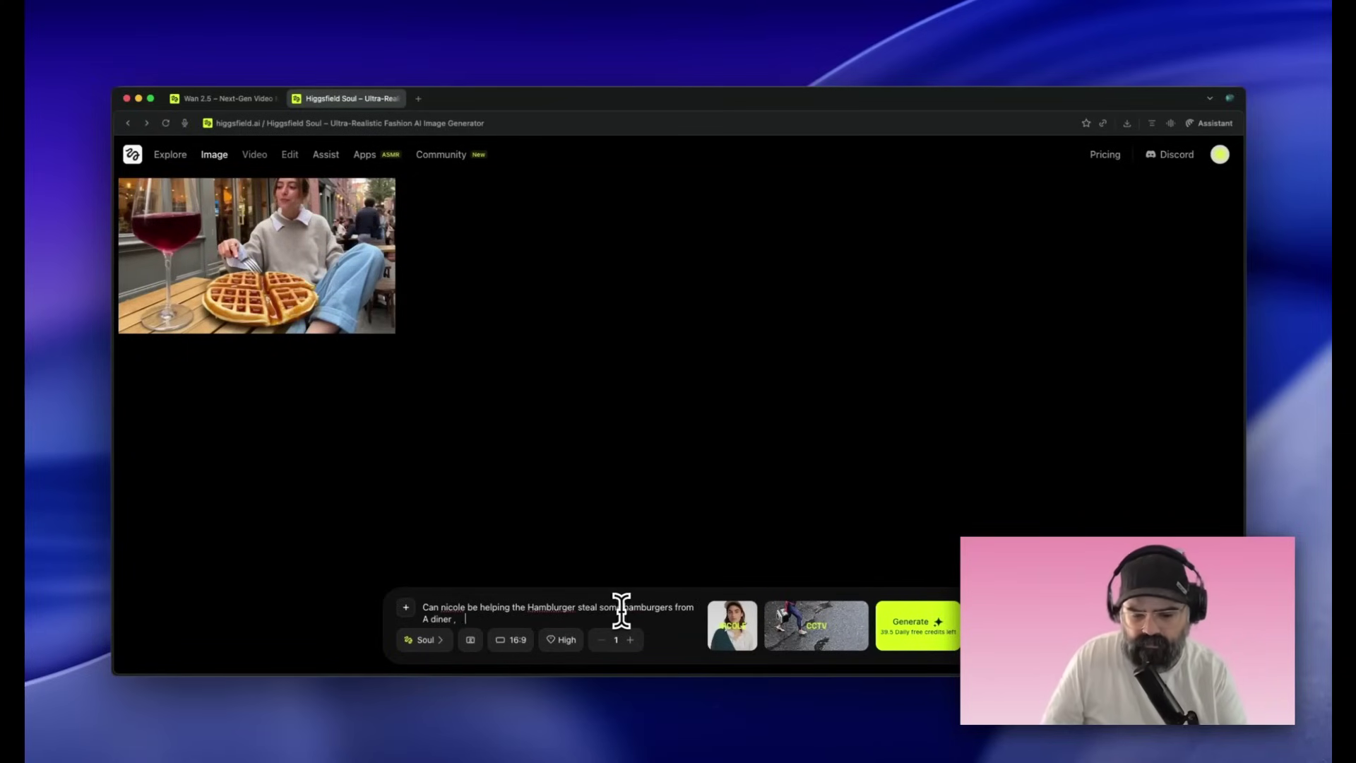
pyautogui.rightClick(553, 609)
pyautogui.click(605, 481)
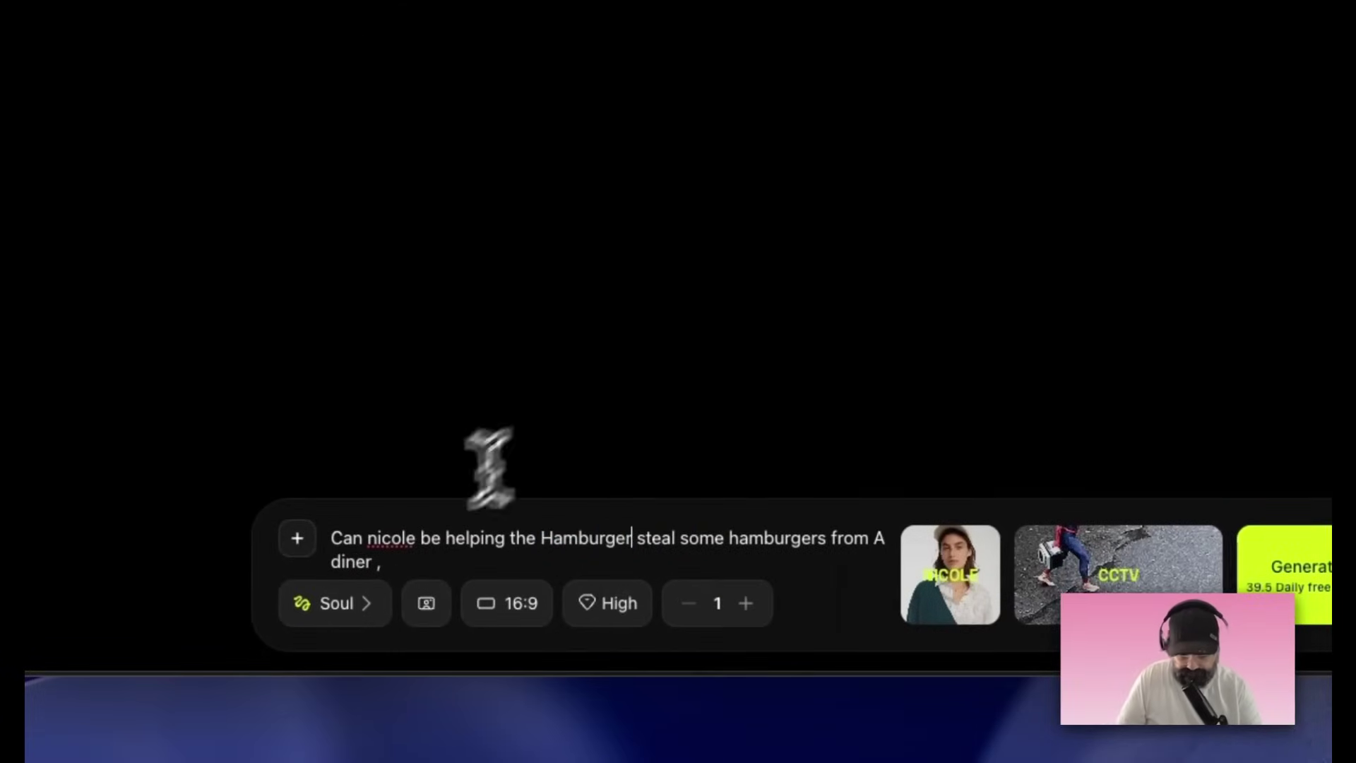
# - Check the spelling of 'nicole', generate the diner image, and return to the Wan 2.5 tab
pyautogui.rightClick(400, 542)
pyautogui.click(918, 308)
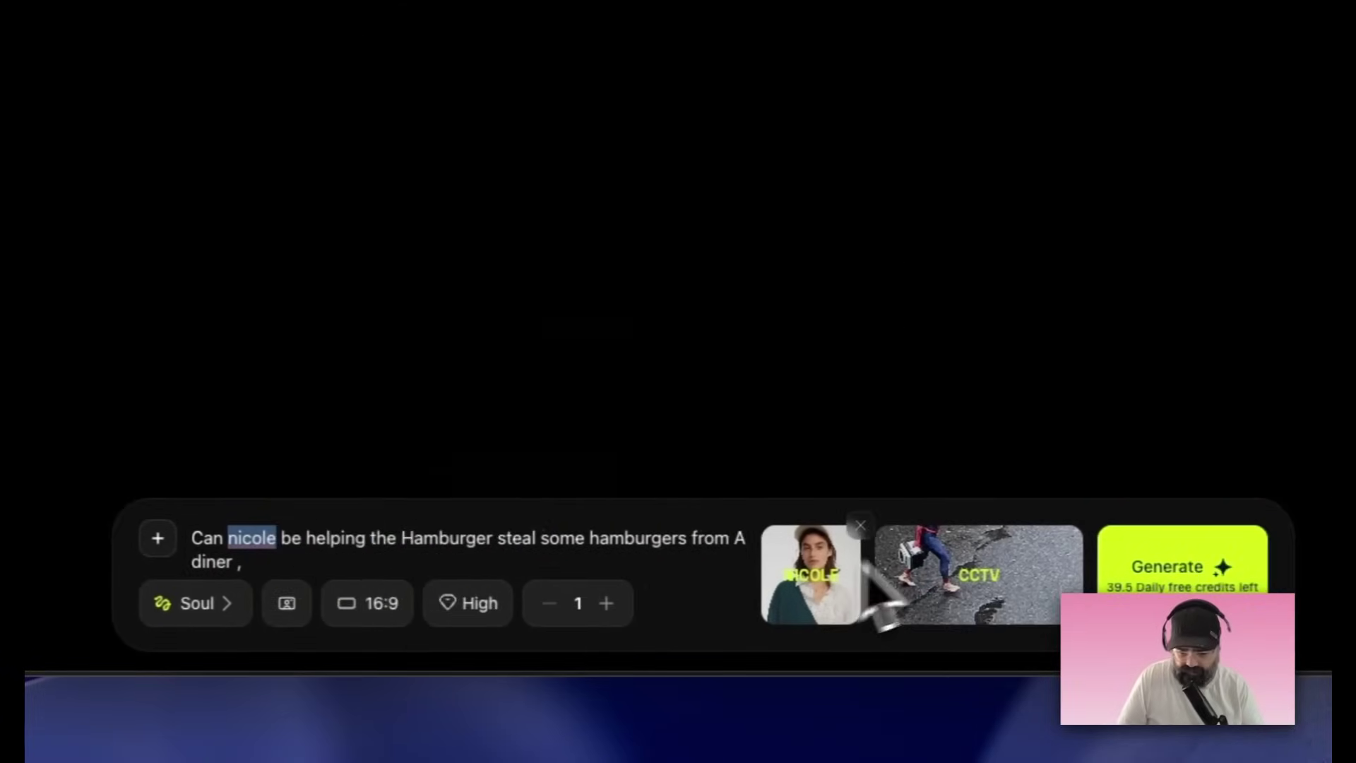
pyautogui.click(1236, 566)
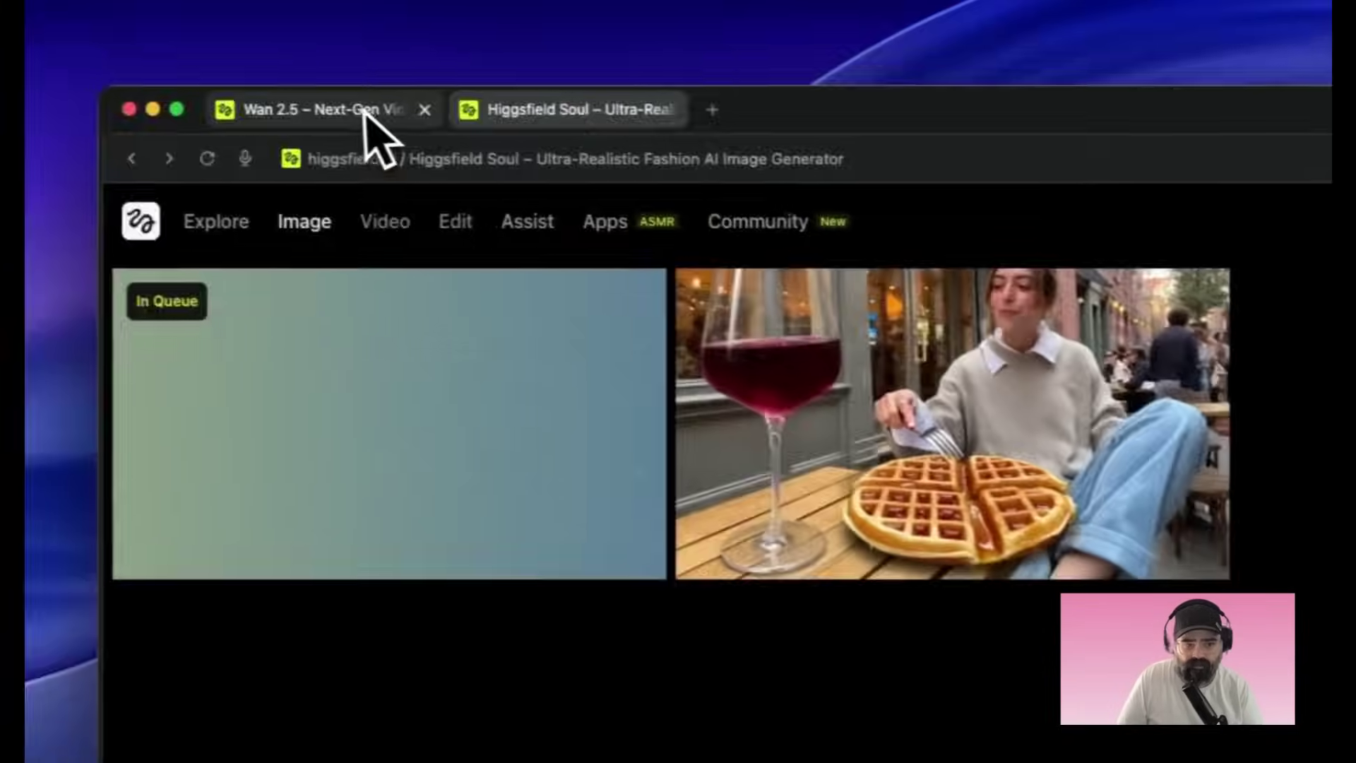
pyautogui.click(364, 113)
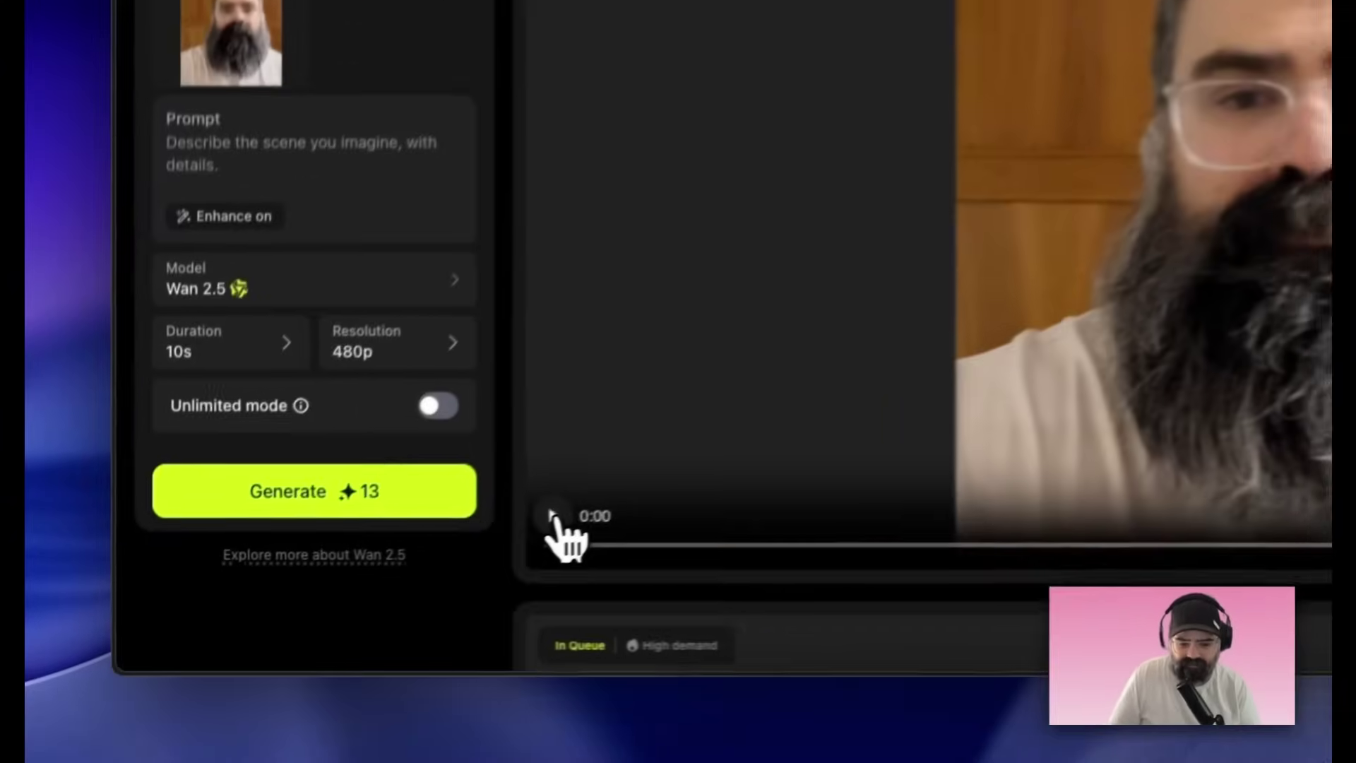
# - Play the bearded man's talking clip, then switch to the Soul tab's enlarged burger image
pyautogui.click(554, 518)
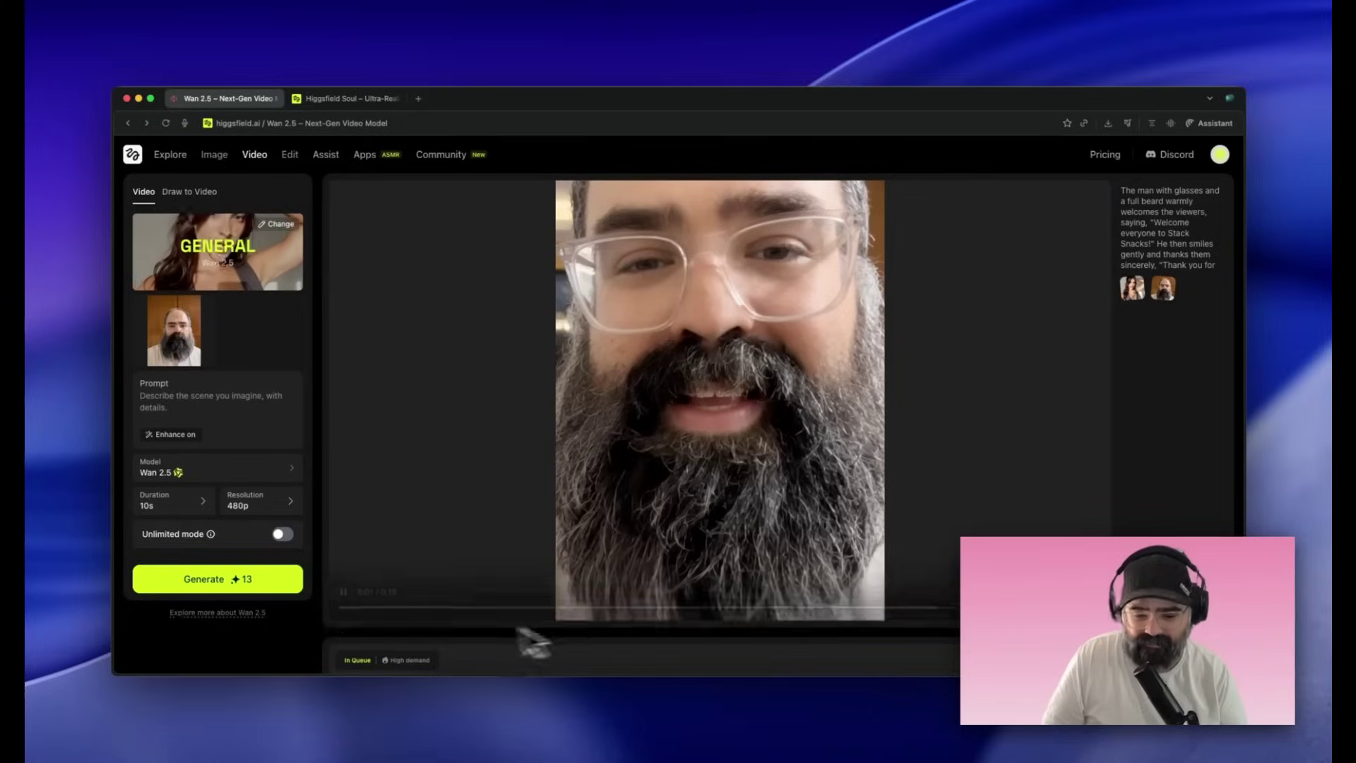
pyautogui.scroll(-5, 382, 605)
pyautogui.scroll(-4, 382, 605)
pyautogui.scroll(2, 363, 327)
pyautogui.scroll(-3, 420, 395)
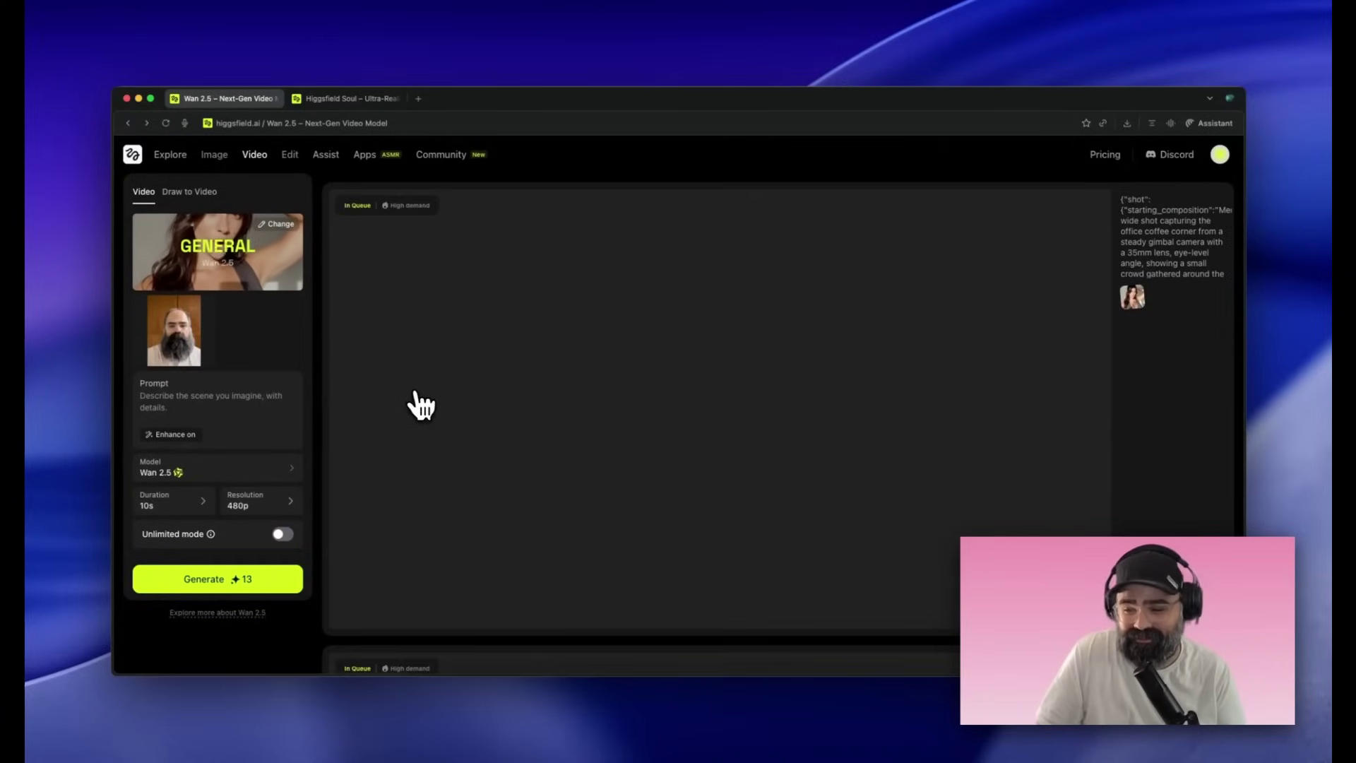
pyautogui.hotkey('ctrl', 'Tab')
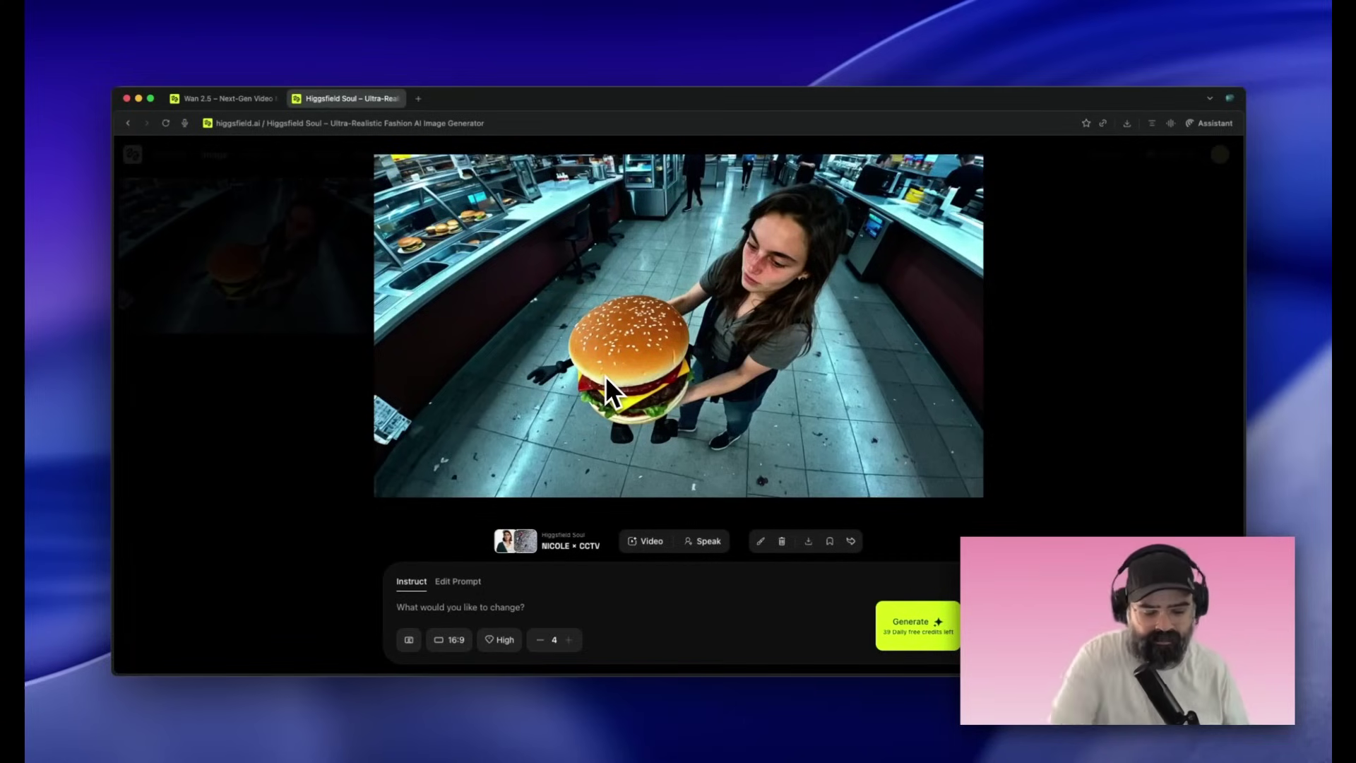
# - Close the enlarged burger image and go via the home page to Higgsfield Soul
pyautogui.click(244, 159)
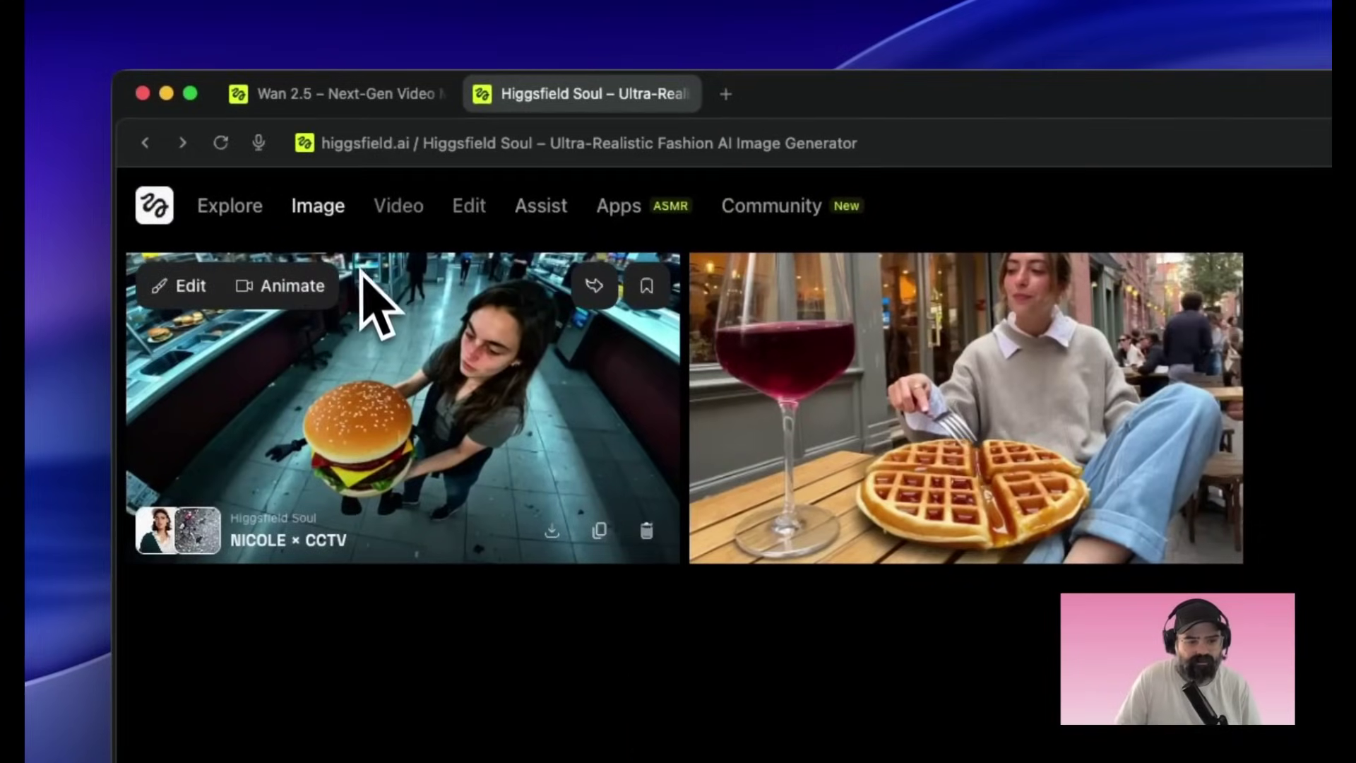
pyautogui.click(248, 215)
pyautogui.moveTo(326, 223)
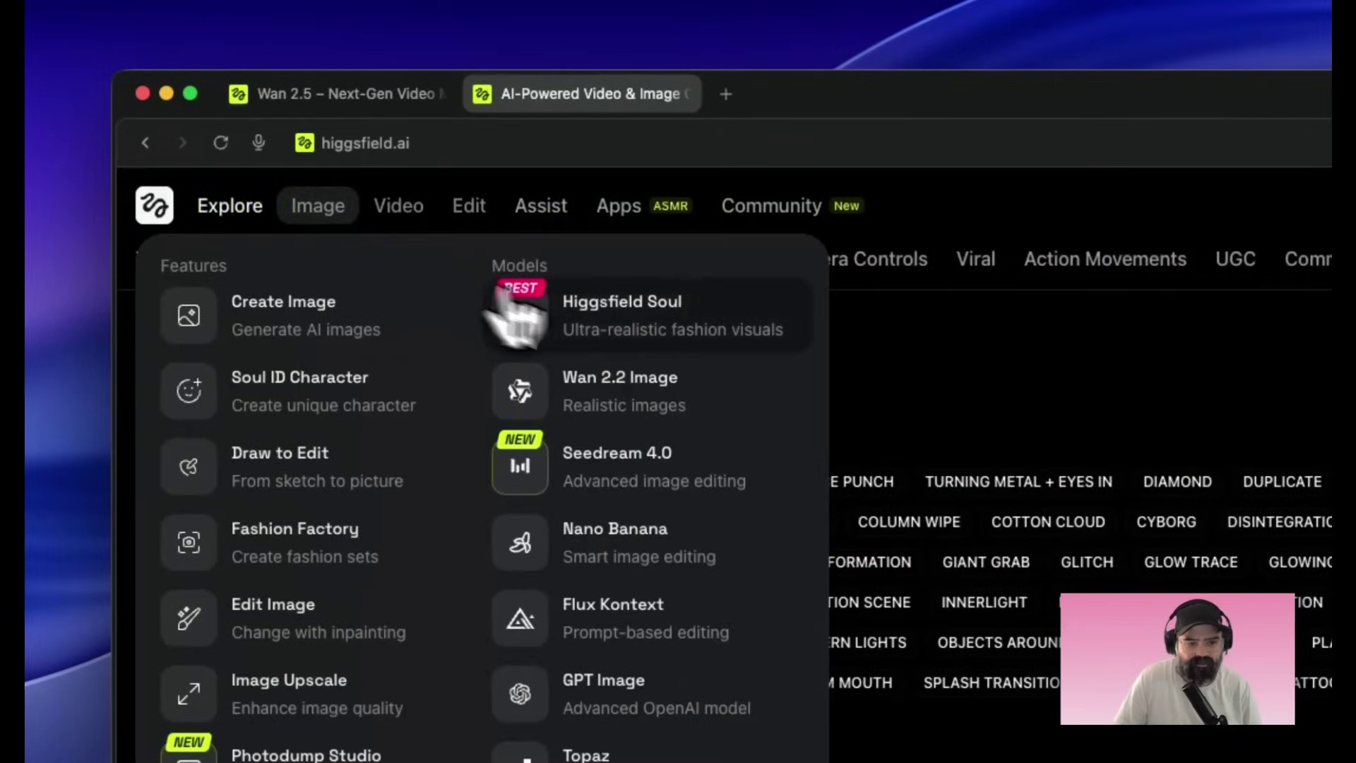
pyautogui.click(592, 325)
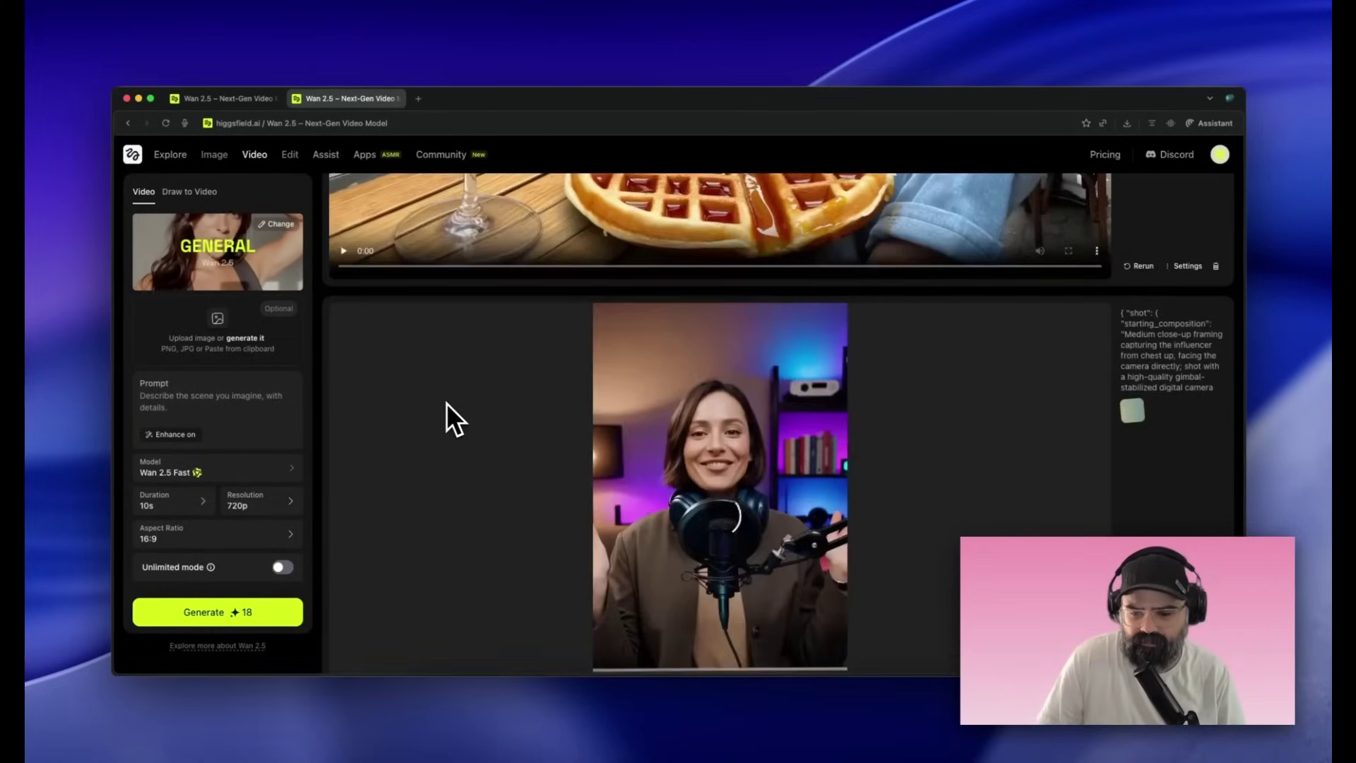
# - Watch the robot-waiter podcast clip, pausing at two seconds, then scroll to the neon friends clip
pyautogui.scroll(-3, 446, 403)
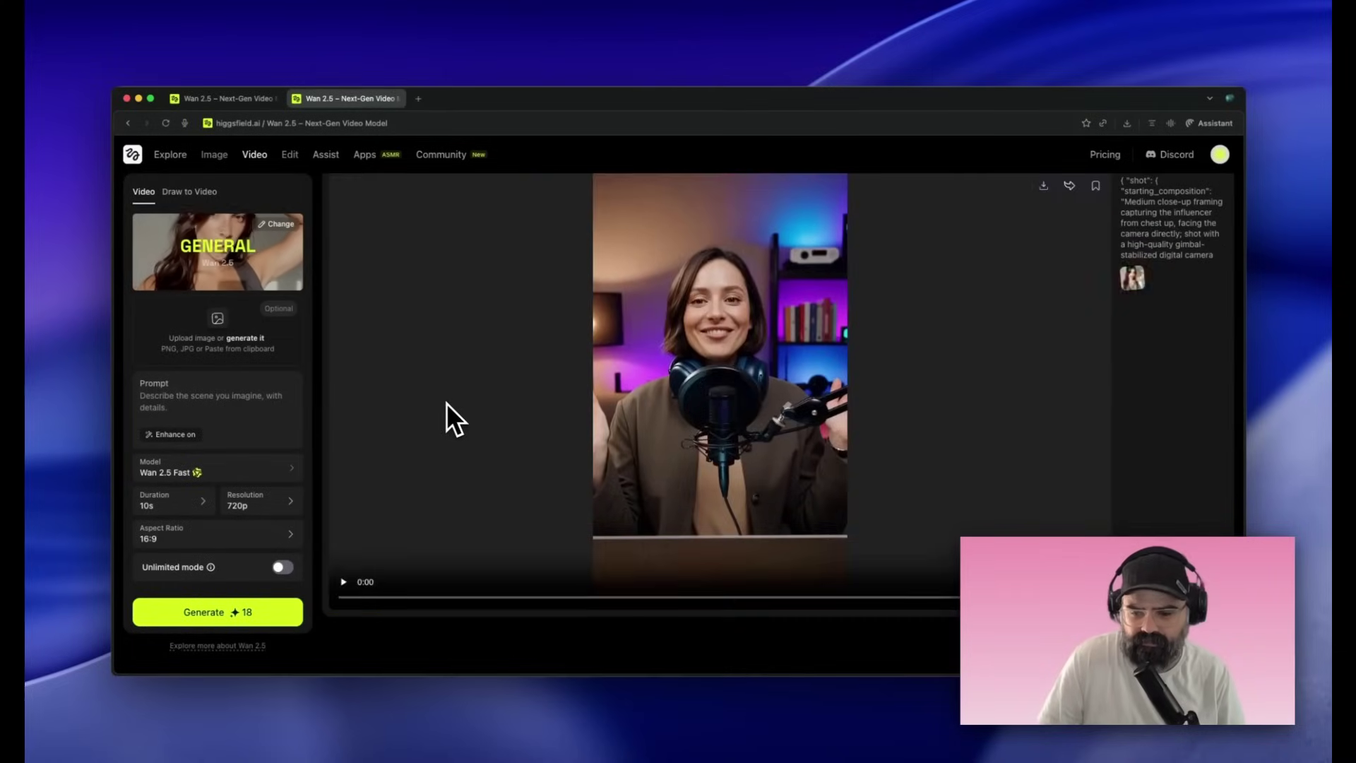
pyautogui.hotkey('ctrl', 'alt', 'e')
pyautogui.moveTo(526, 157)
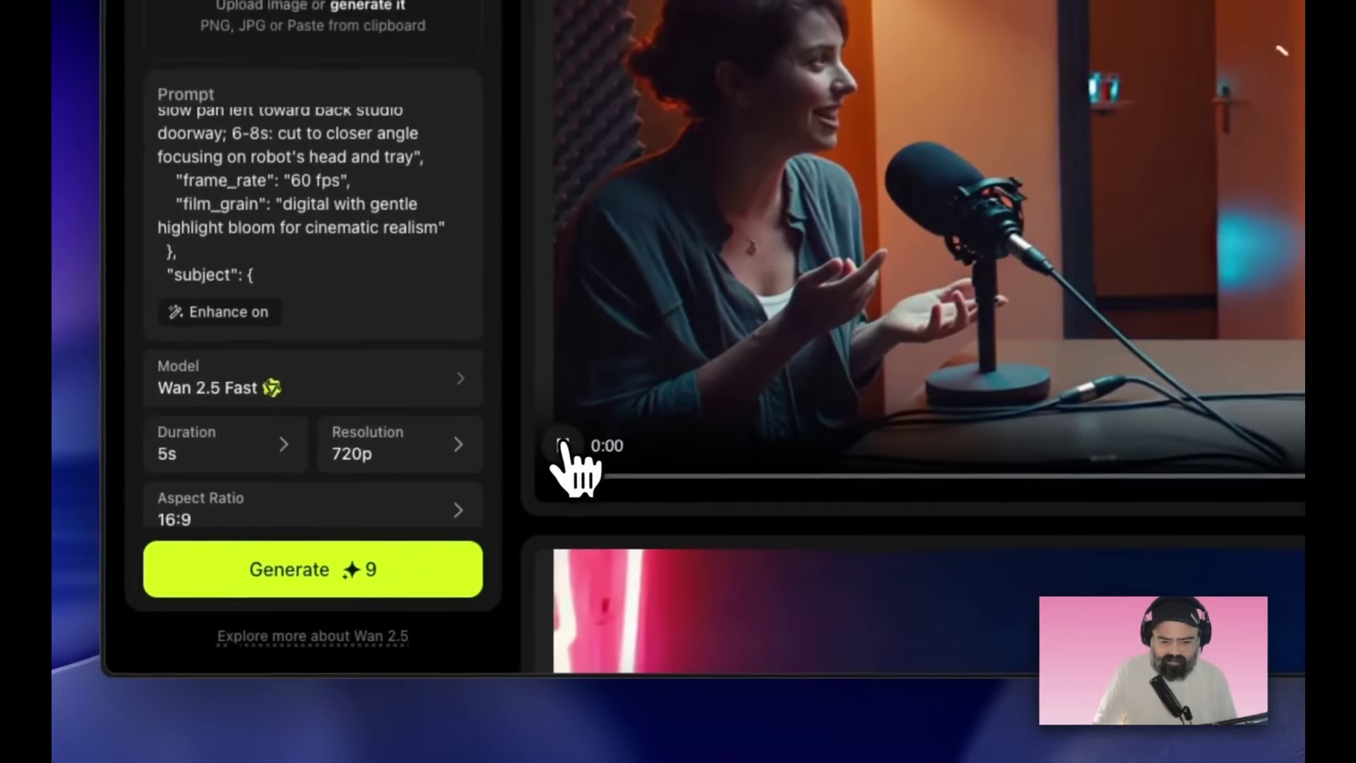
pyautogui.click(563, 447)
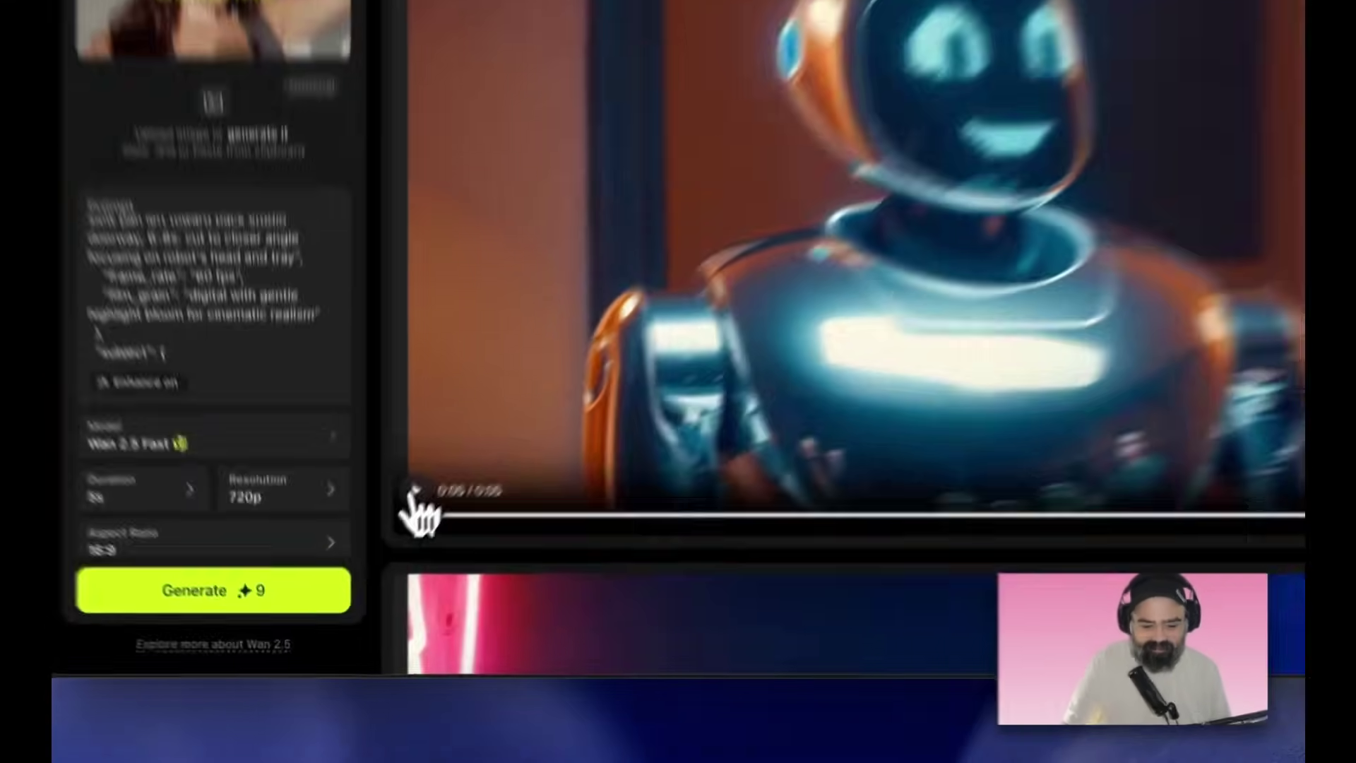
pyautogui.click(416, 493)
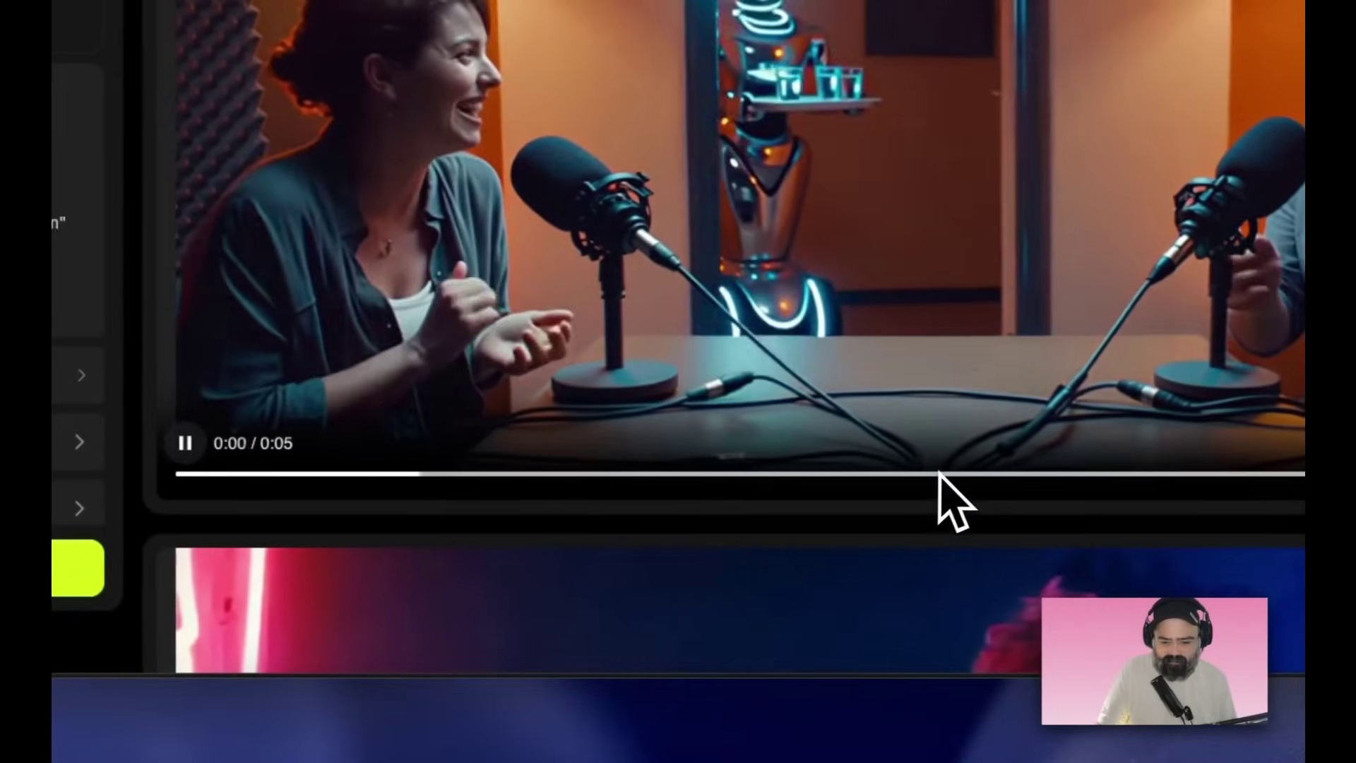
pyautogui.click(1008, 515)
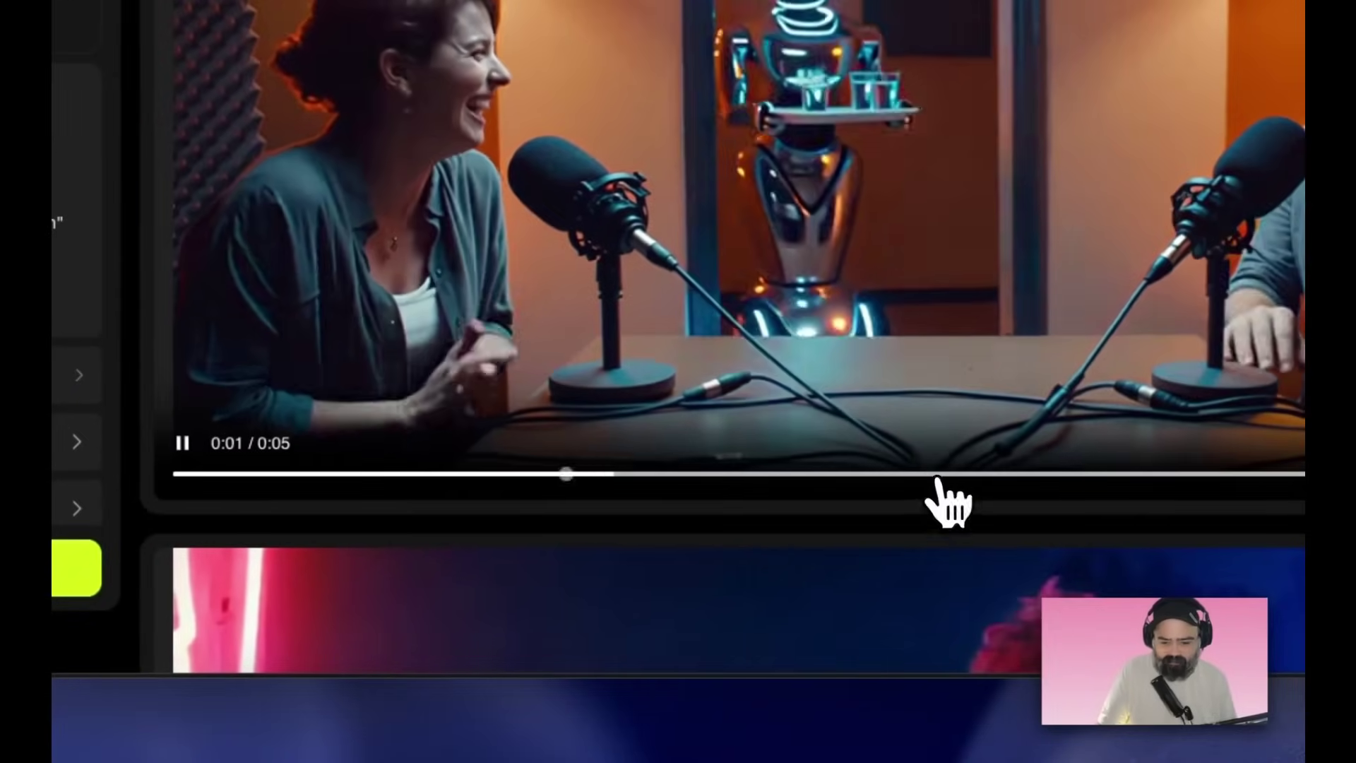
pyautogui.click(938, 476)
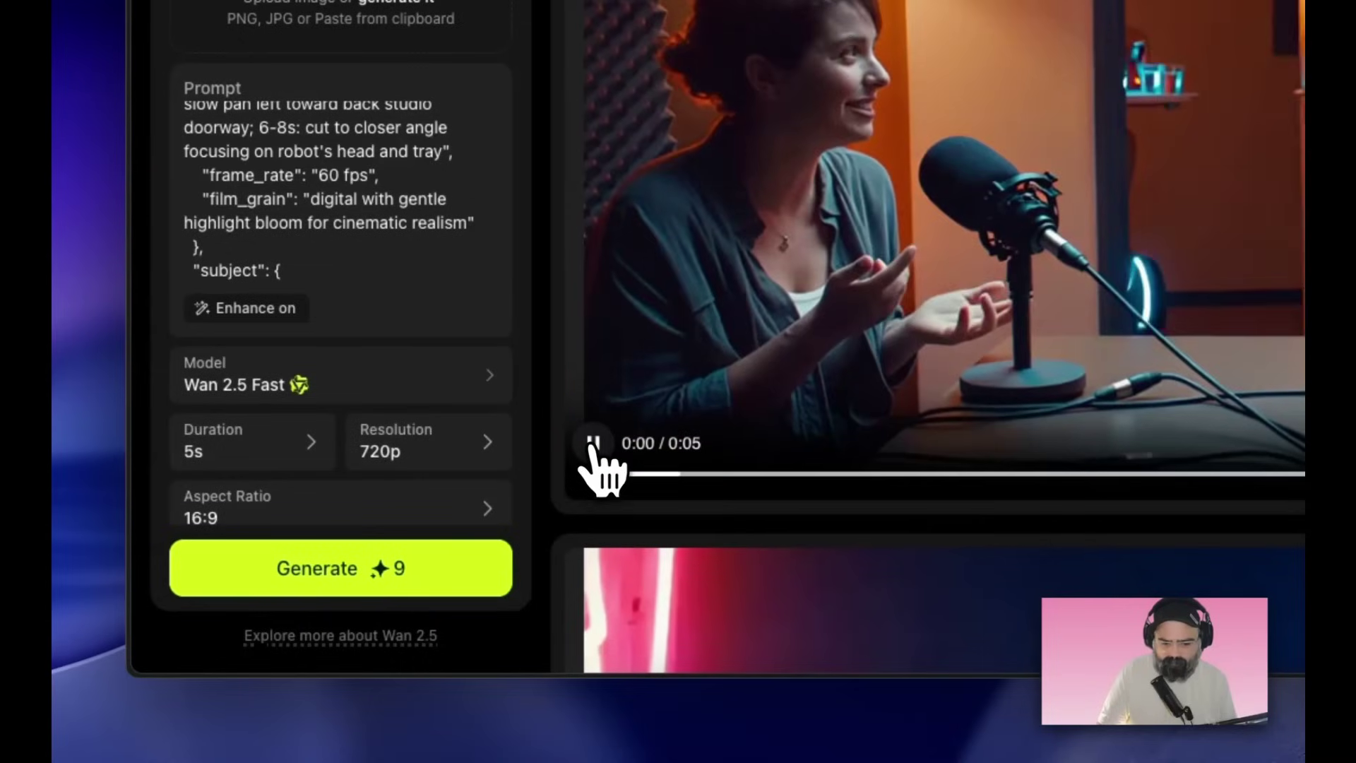
pyautogui.click(593, 443)
pyautogui.scroll(-8, 651, 500)
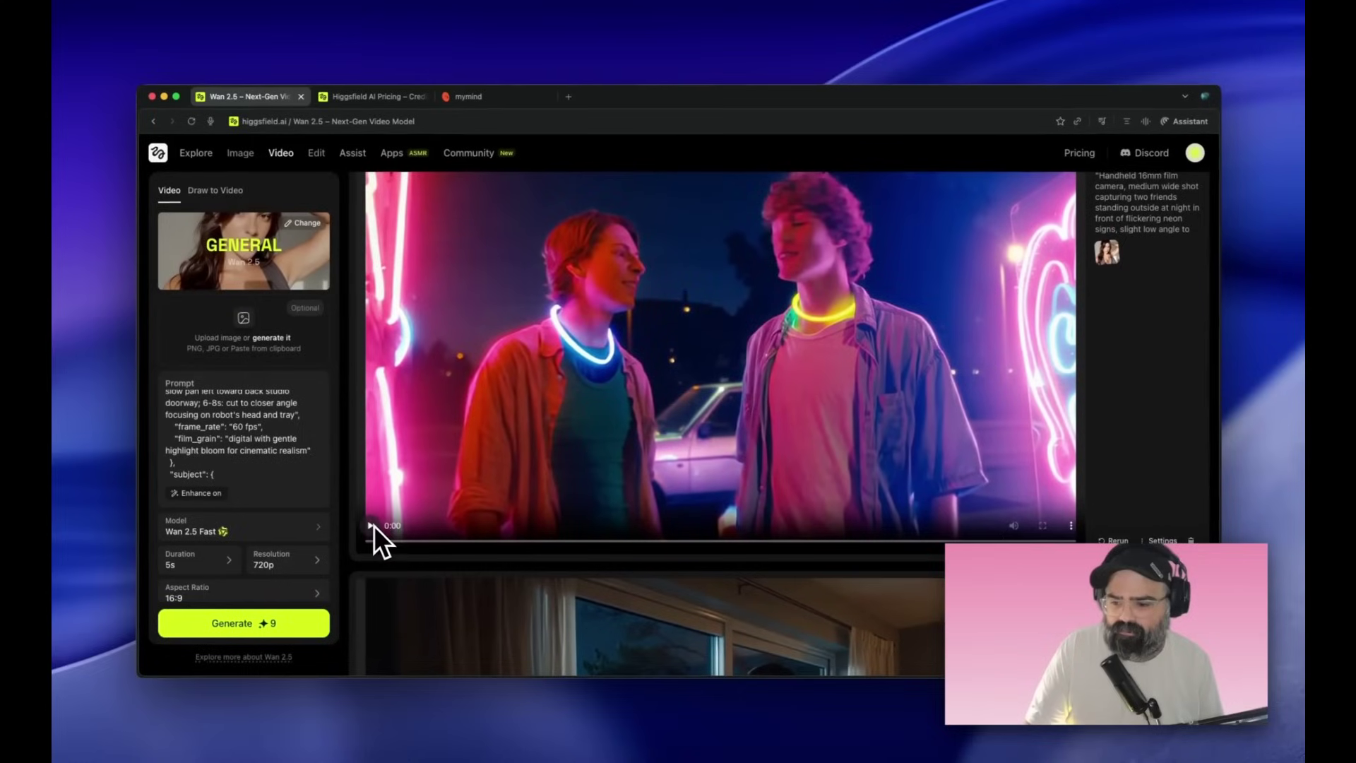
# - Play the man-with-coffee clip and scroll past the rooftop clip to the gorilla jungle clip
pyautogui.scroll(1, 602, 393)
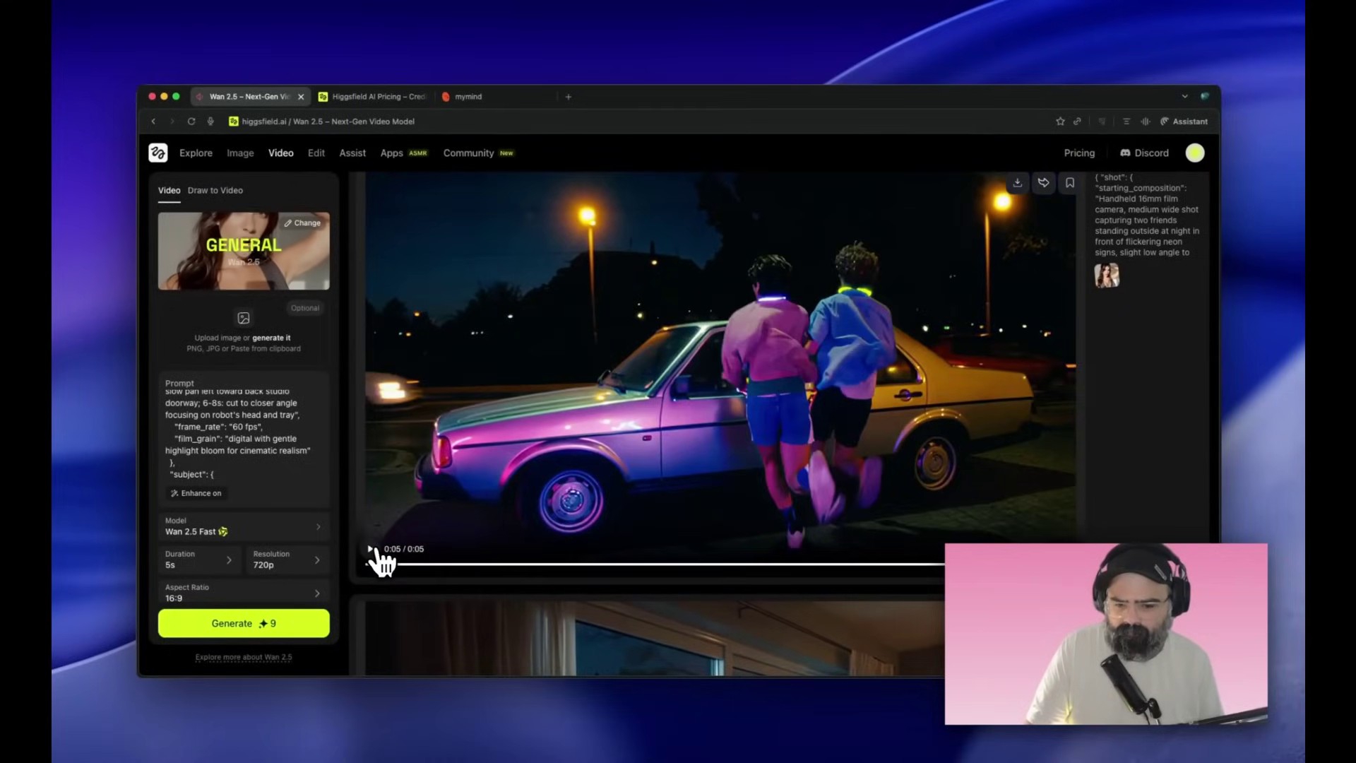
pyautogui.scroll(-5, 375, 565)
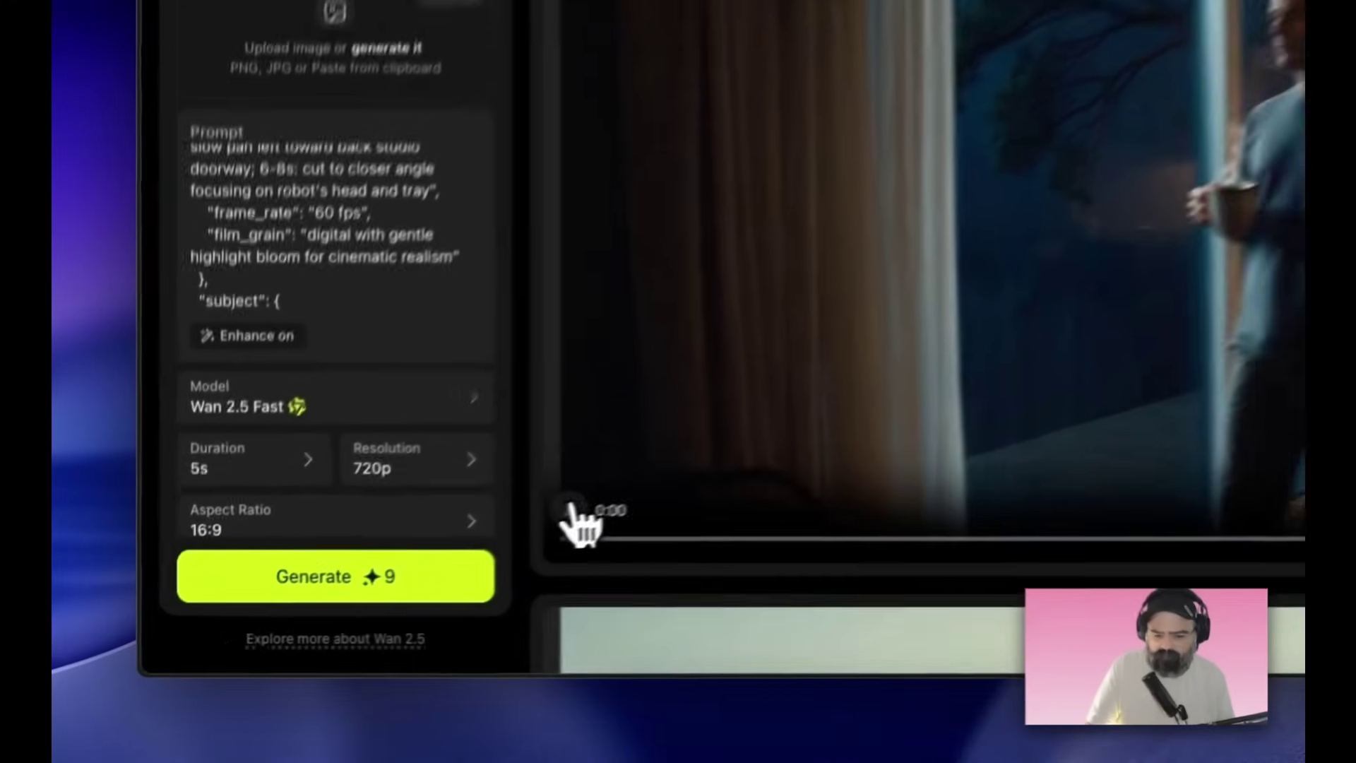
pyautogui.click(368, 587)
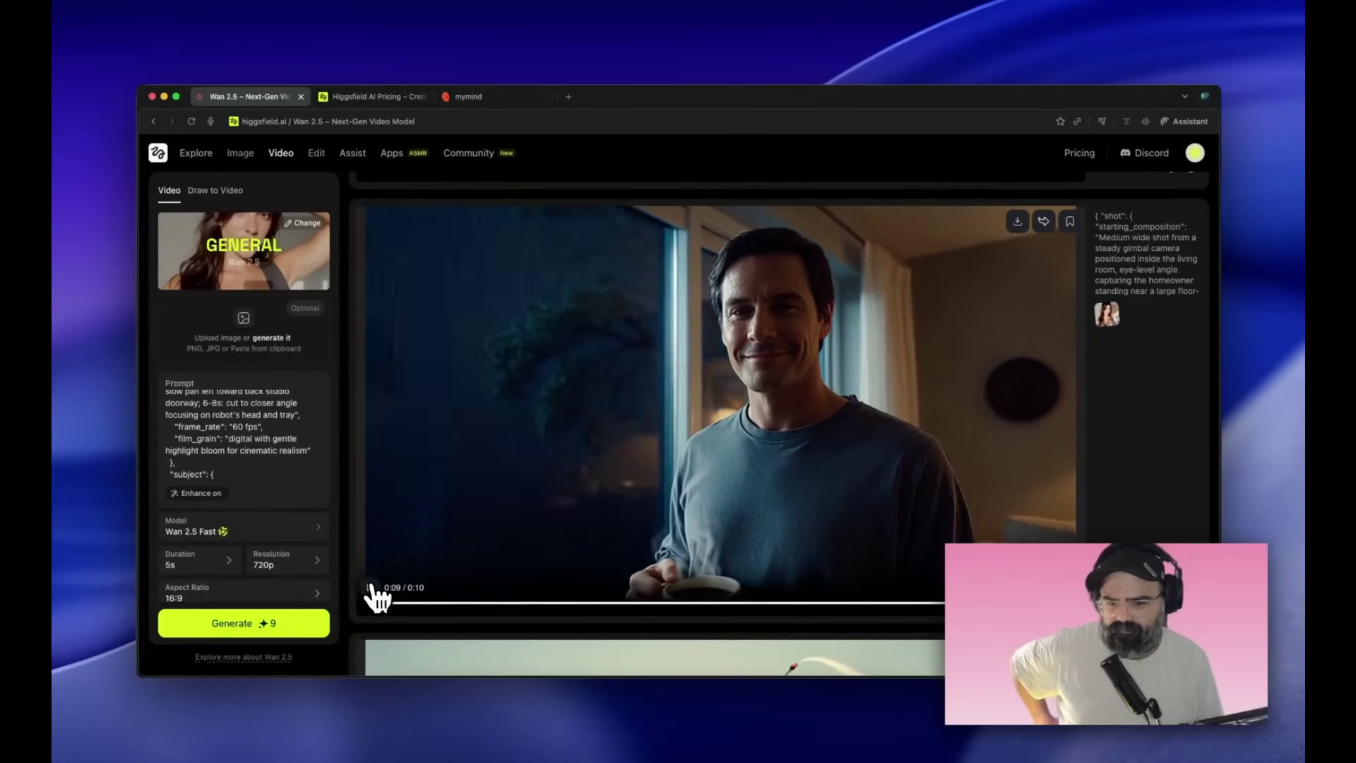
pyautogui.scroll(-5, 373, 599)
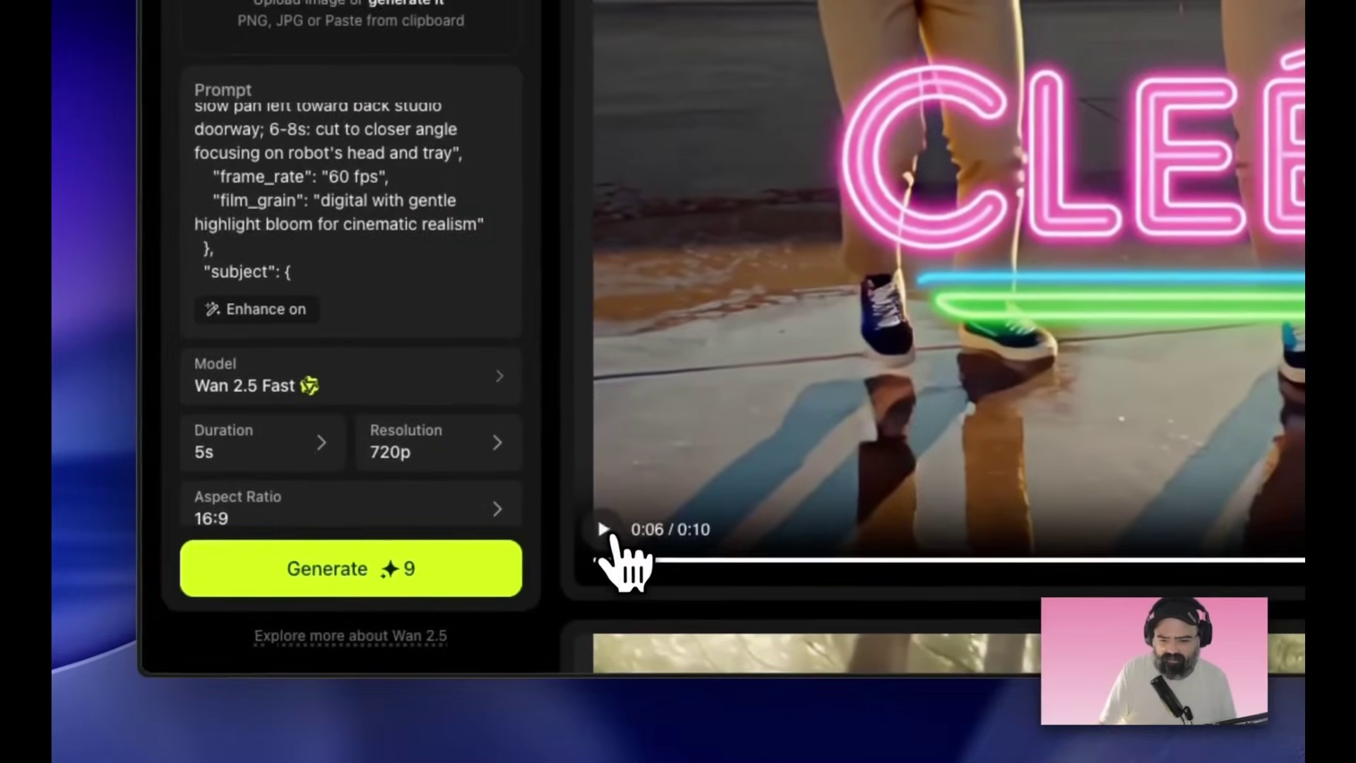
pyautogui.scroll(-5, 503, 594)
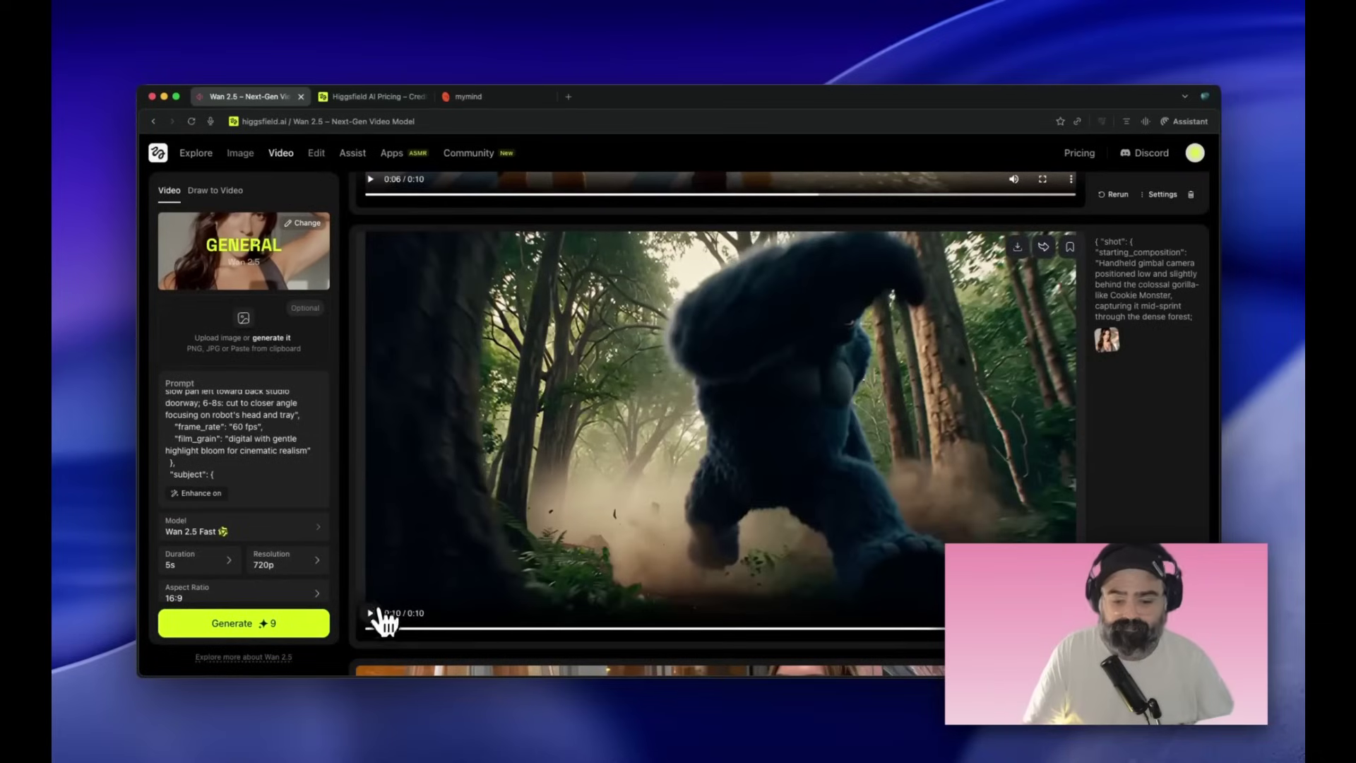
pyautogui.scroll(-5, 384, 616)
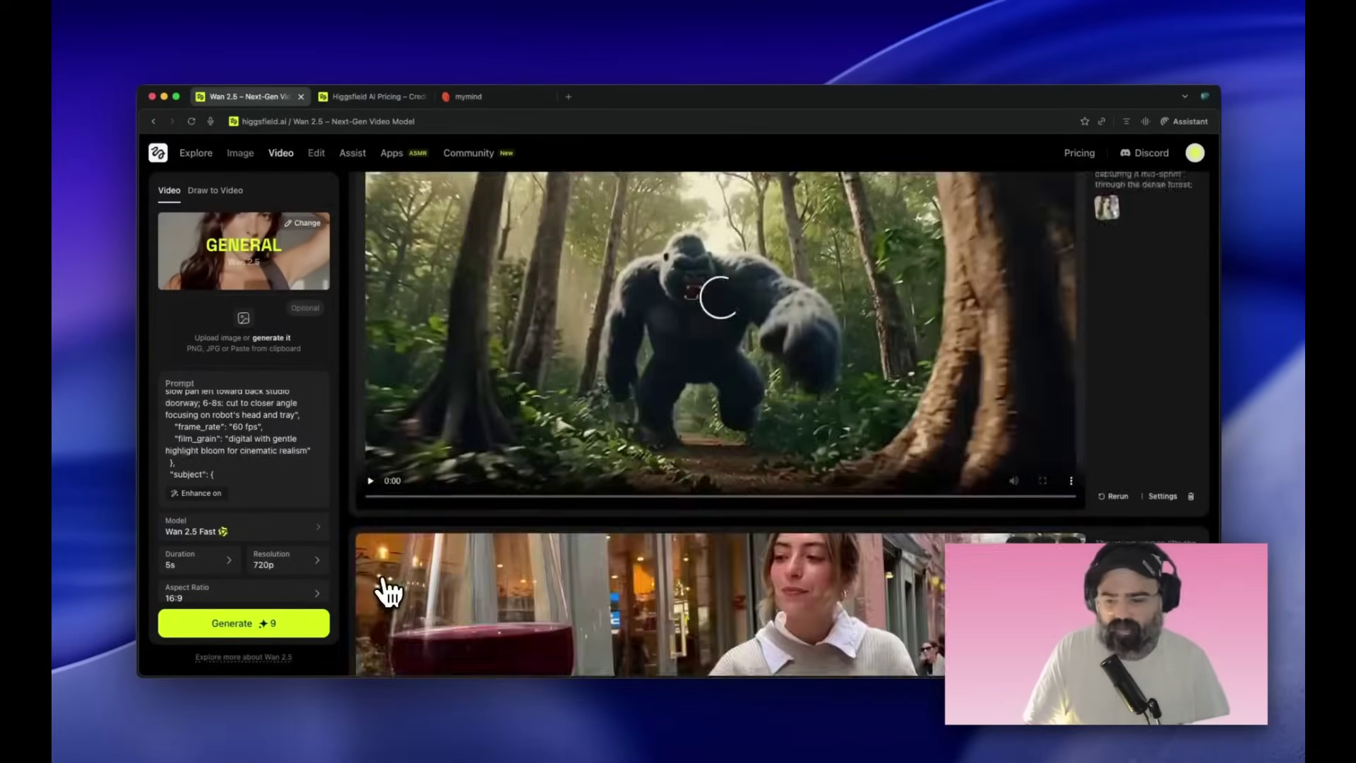
# - Scroll the Wan 2.5 results feed to the wine clip
pyautogui.scroll(-7, 387, 592)
pyautogui.scroll(4, 388, 592)
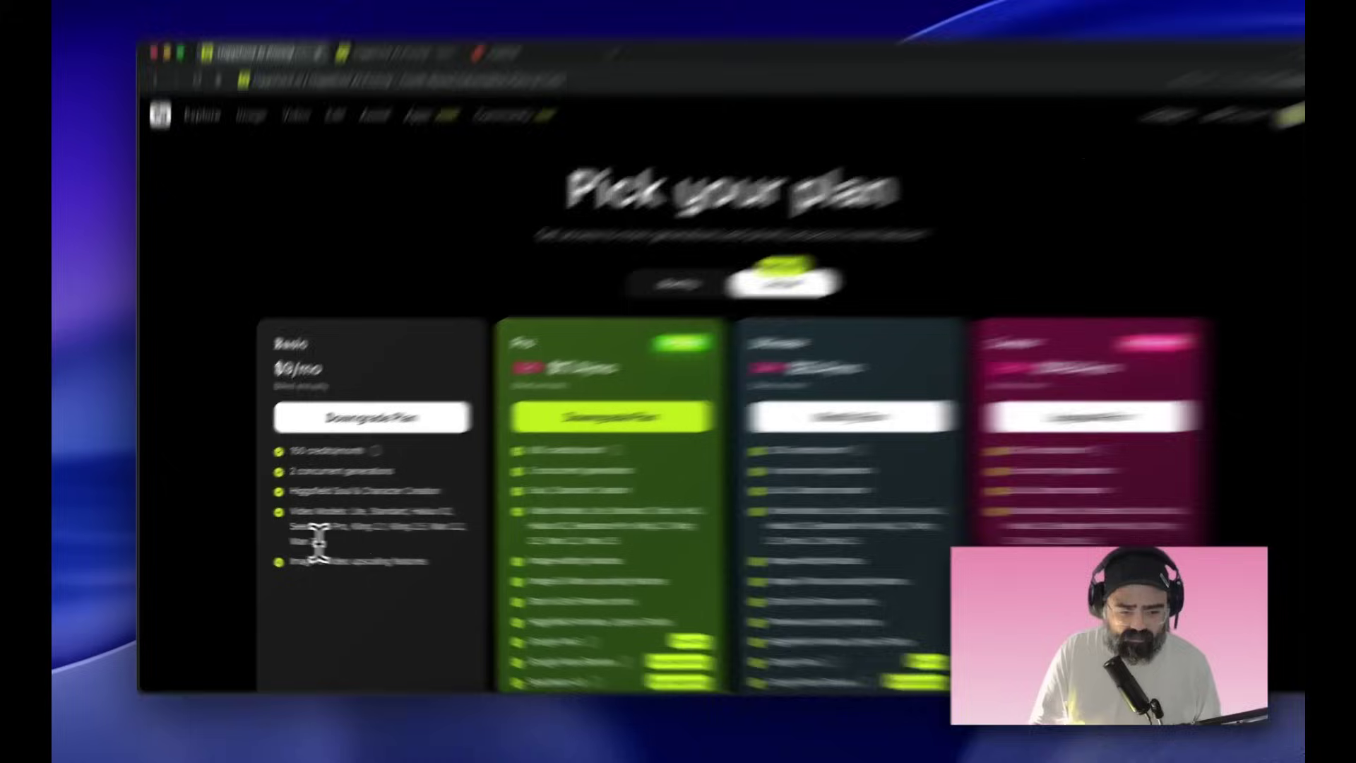
pyautogui.moveTo(306, 540); pyautogui.dragTo(283, 540)
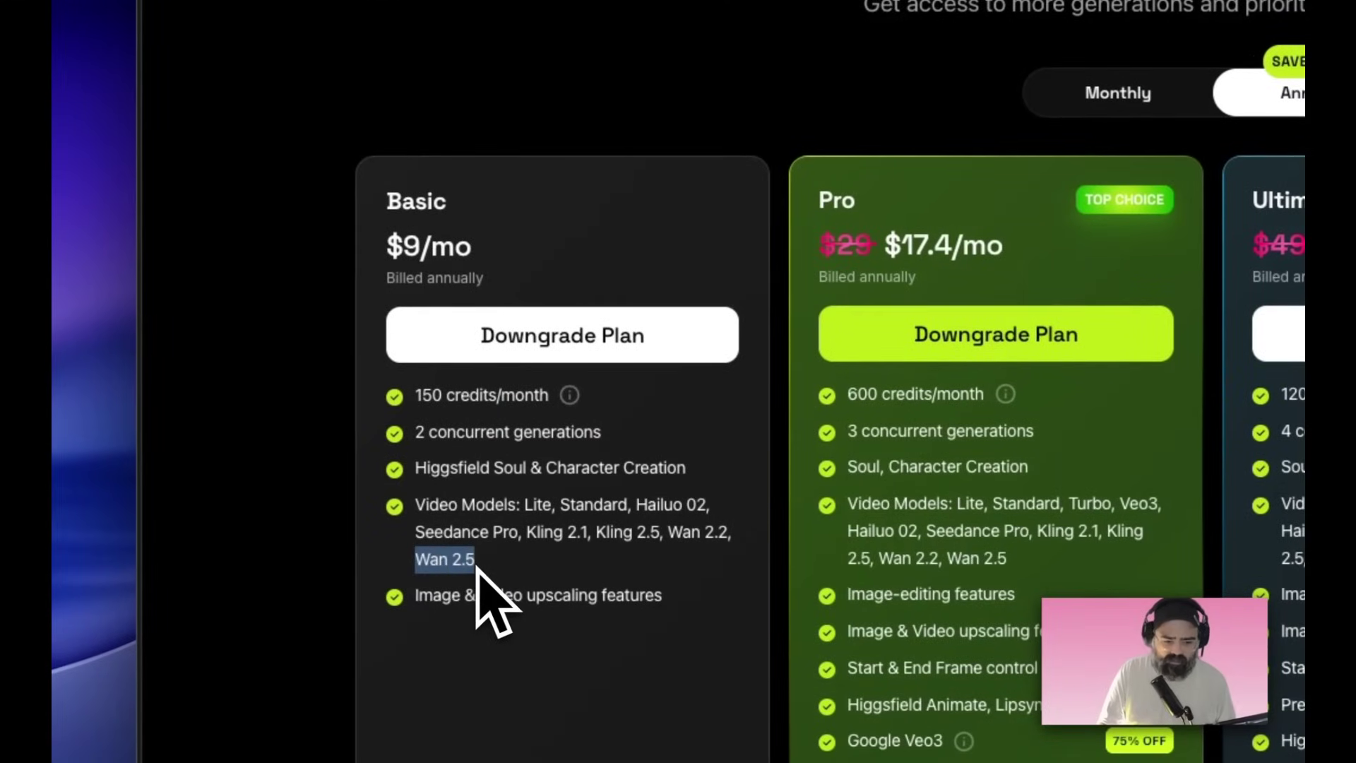
pyautogui.moveTo(519, 532); pyautogui.dragTo(416, 533)
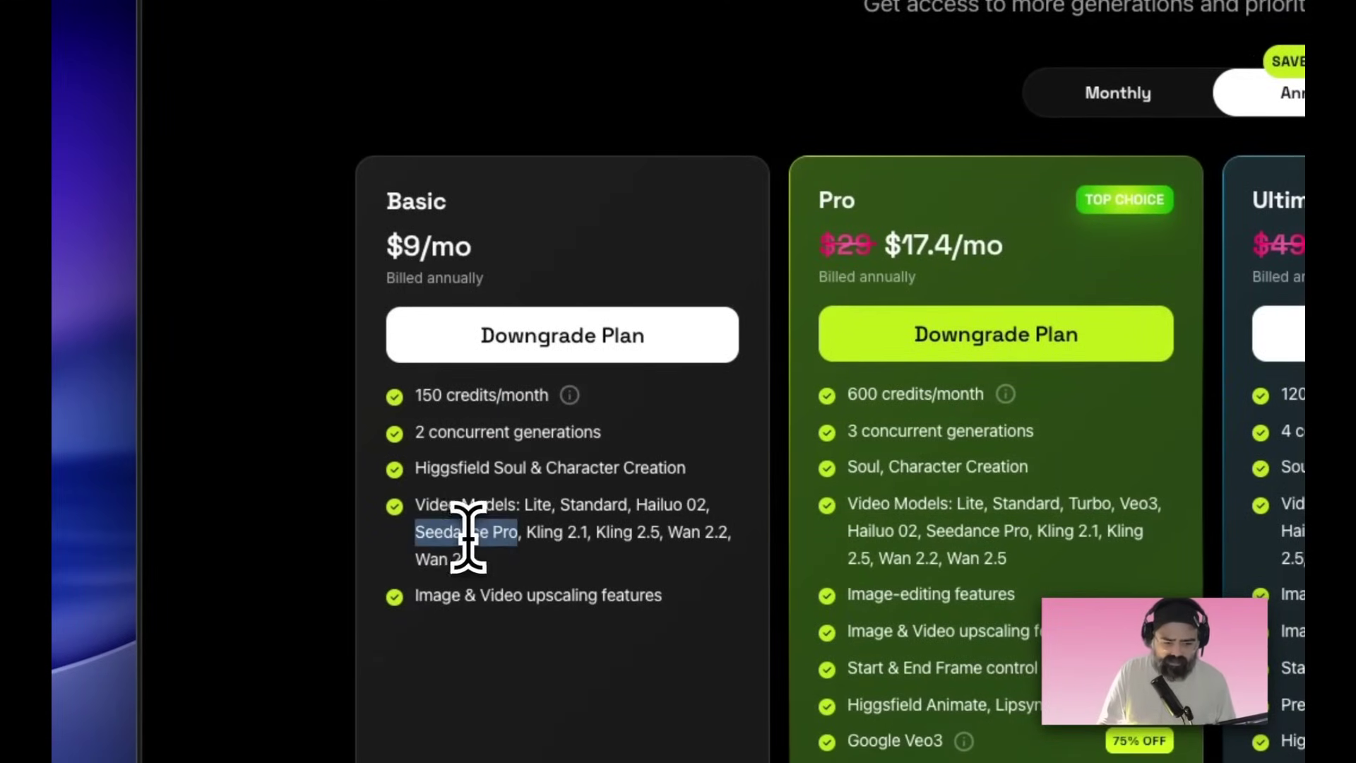
pyautogui.moveTo(540, 532); pyautogui.dragTo(622, 532)
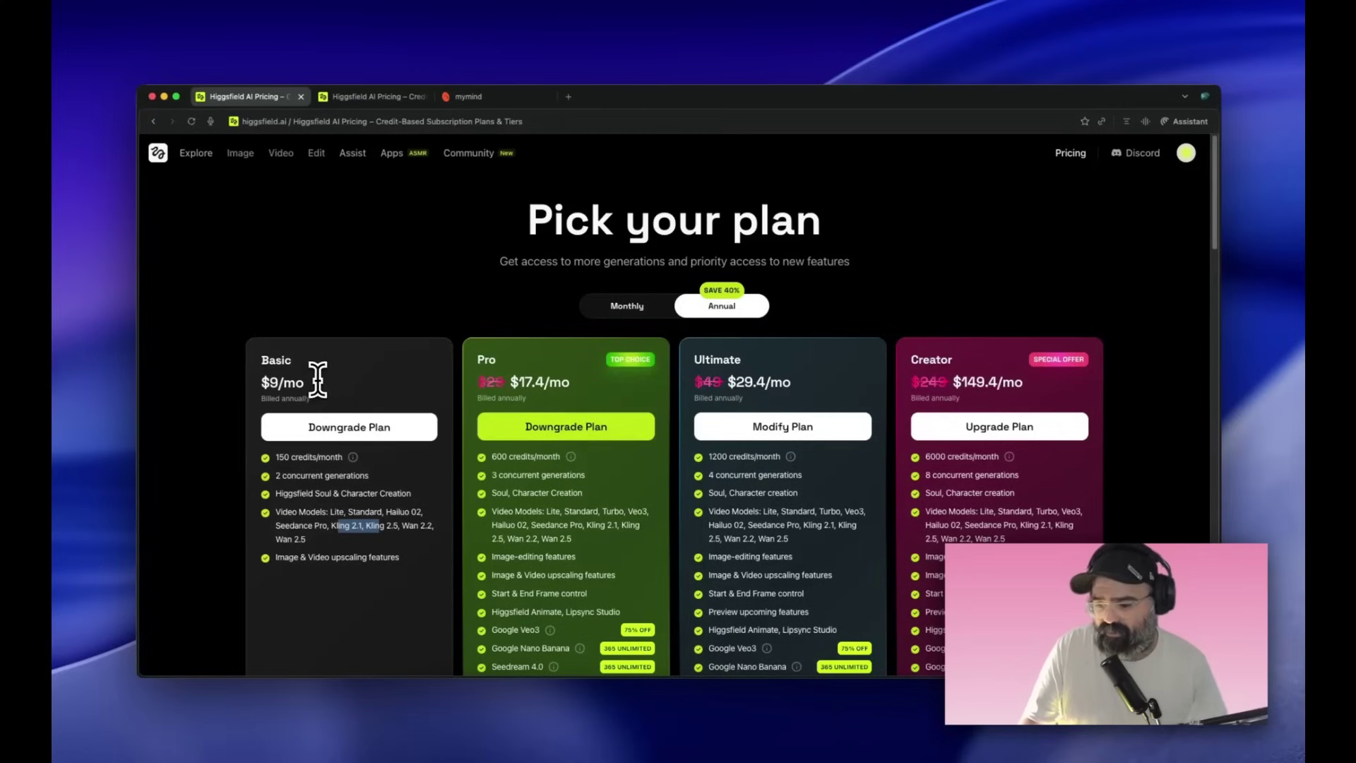
pyautogui.moveTo(354, 456)
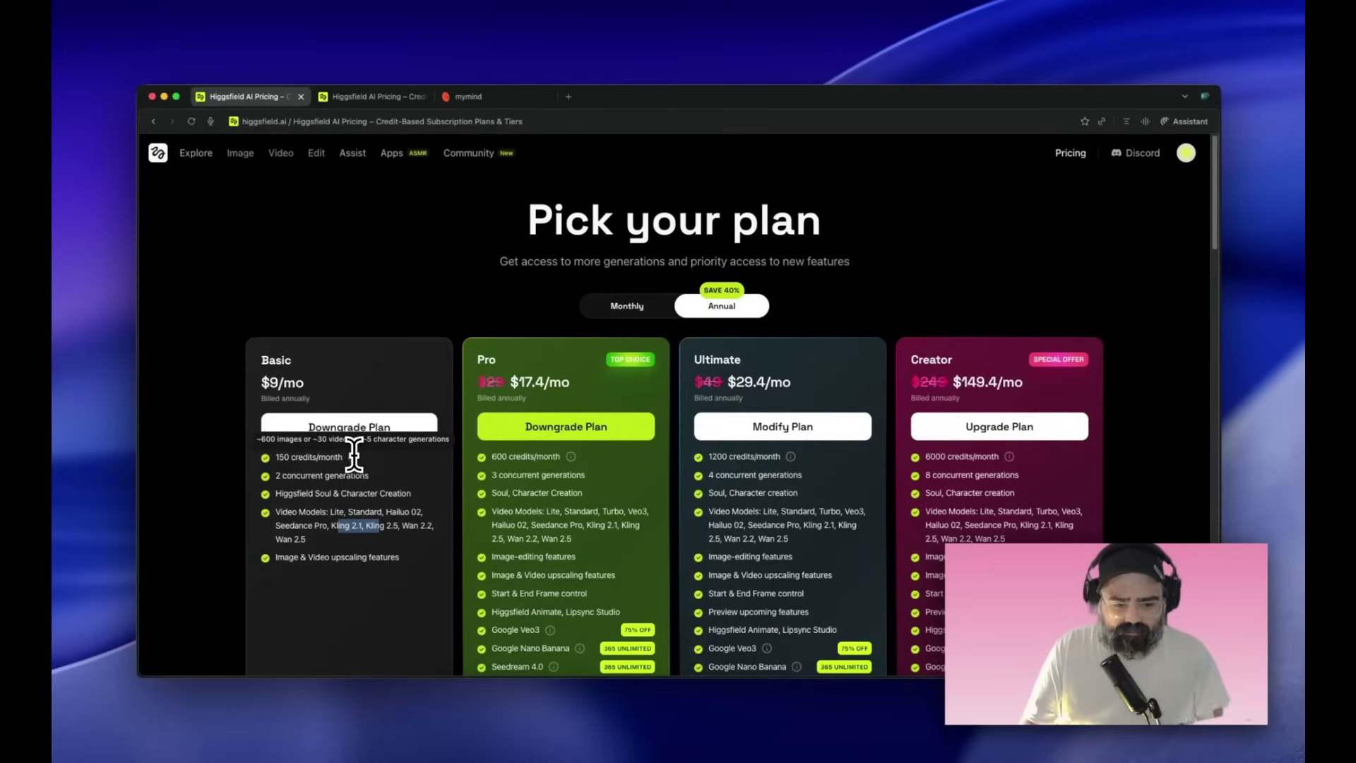